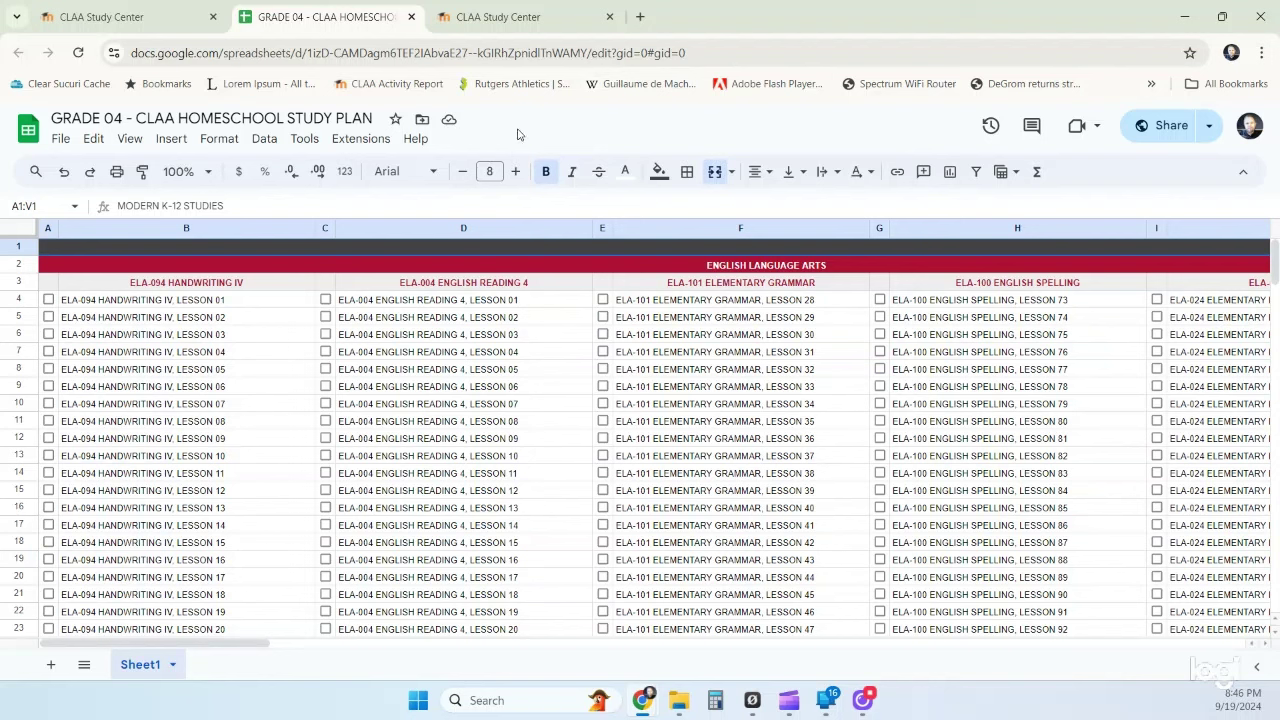
# - Make a copy of the GRADE 04 study plan named with the student's name, then close the original tab
pyautogui.click(61, 140)
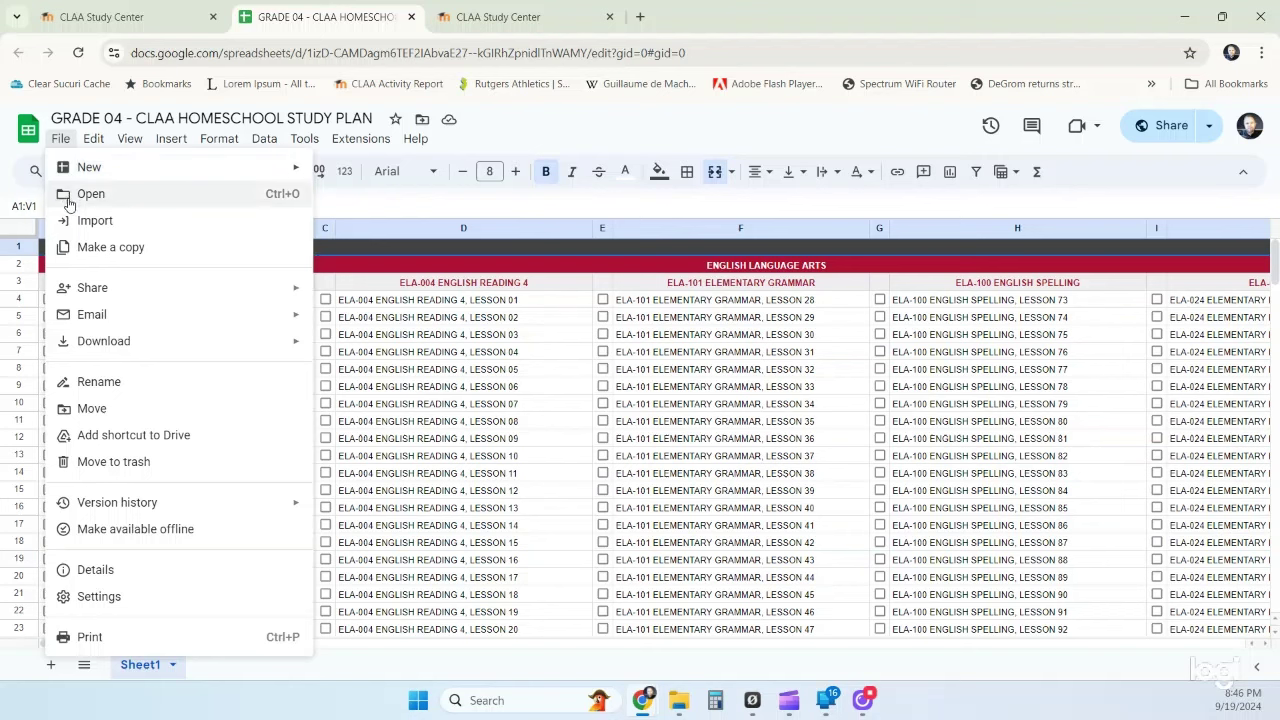
pyautogui.click(85, 248)
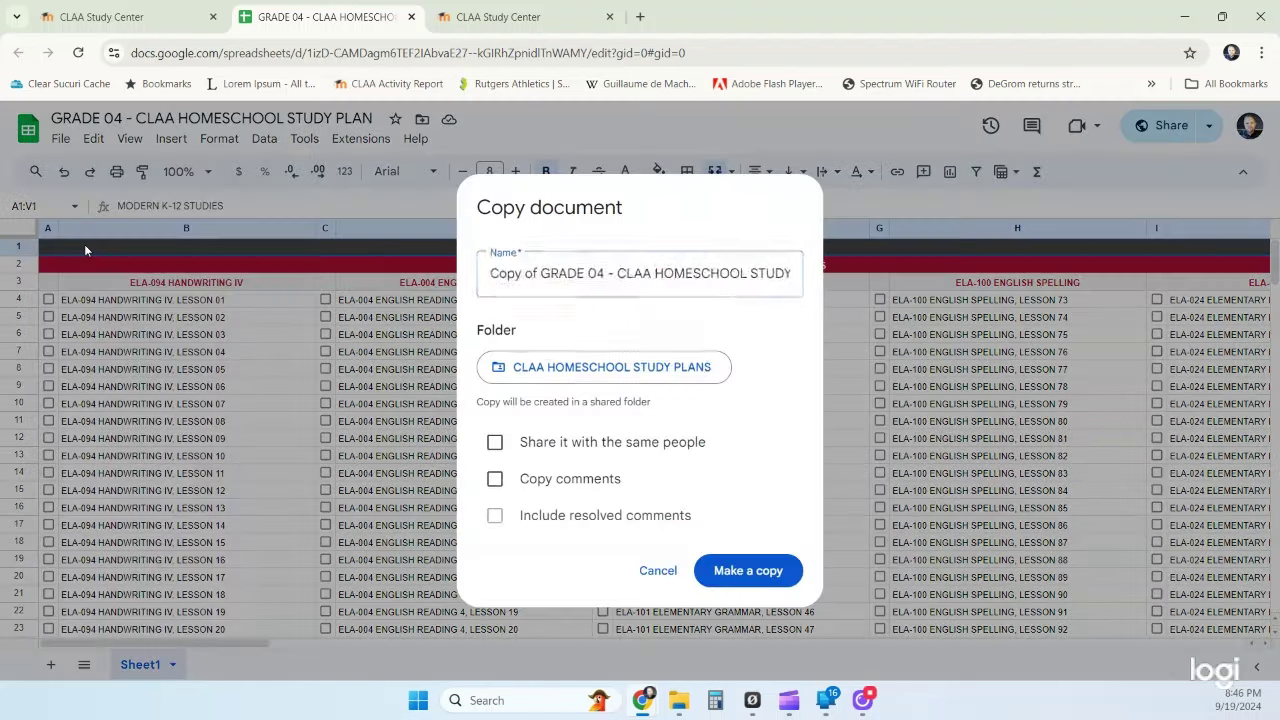
pyautogui.click(560, 273)
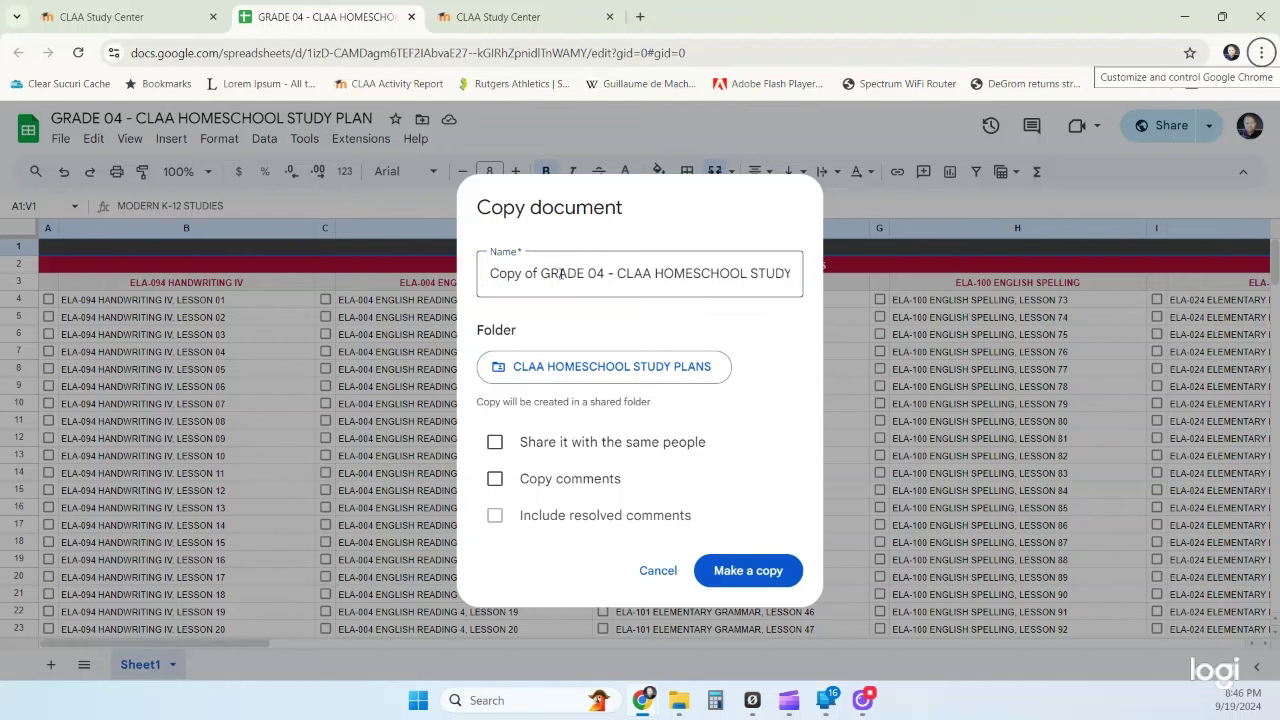
pyautogui.hotkey('alt', 'd')
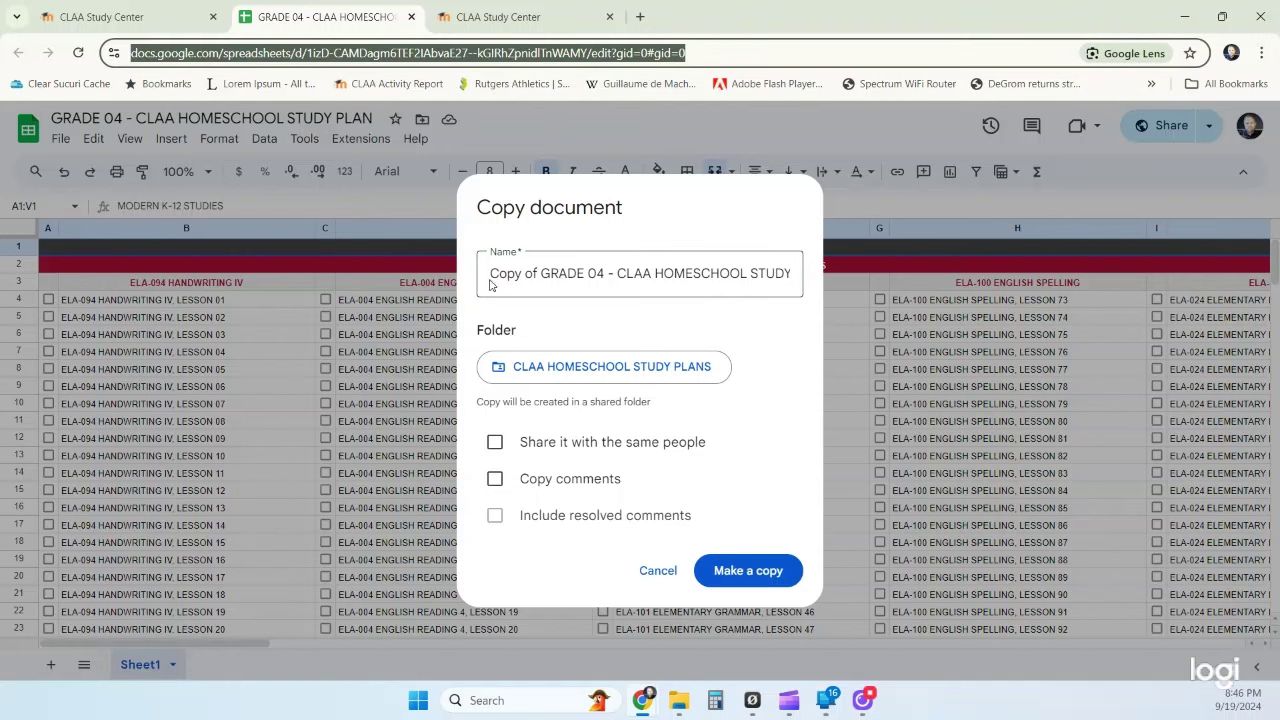
pyautogui.moveTo(542, 274); pyautogui.dragTo(486, 277)
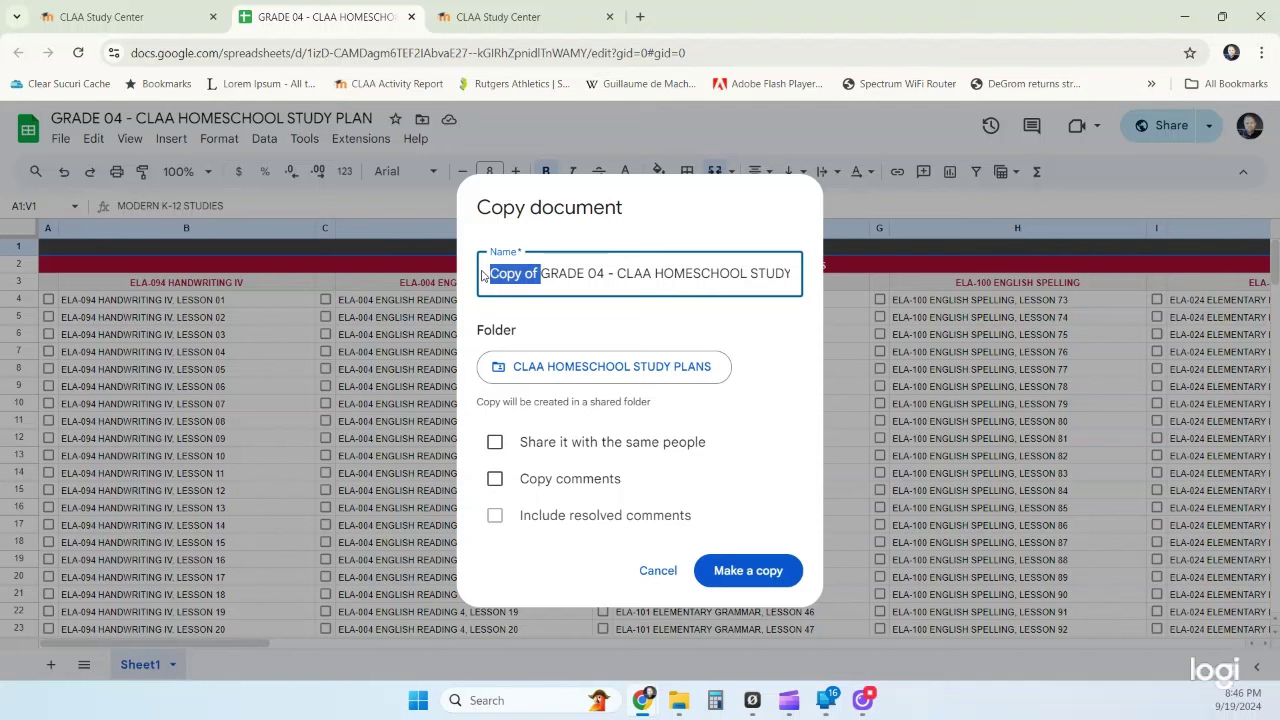
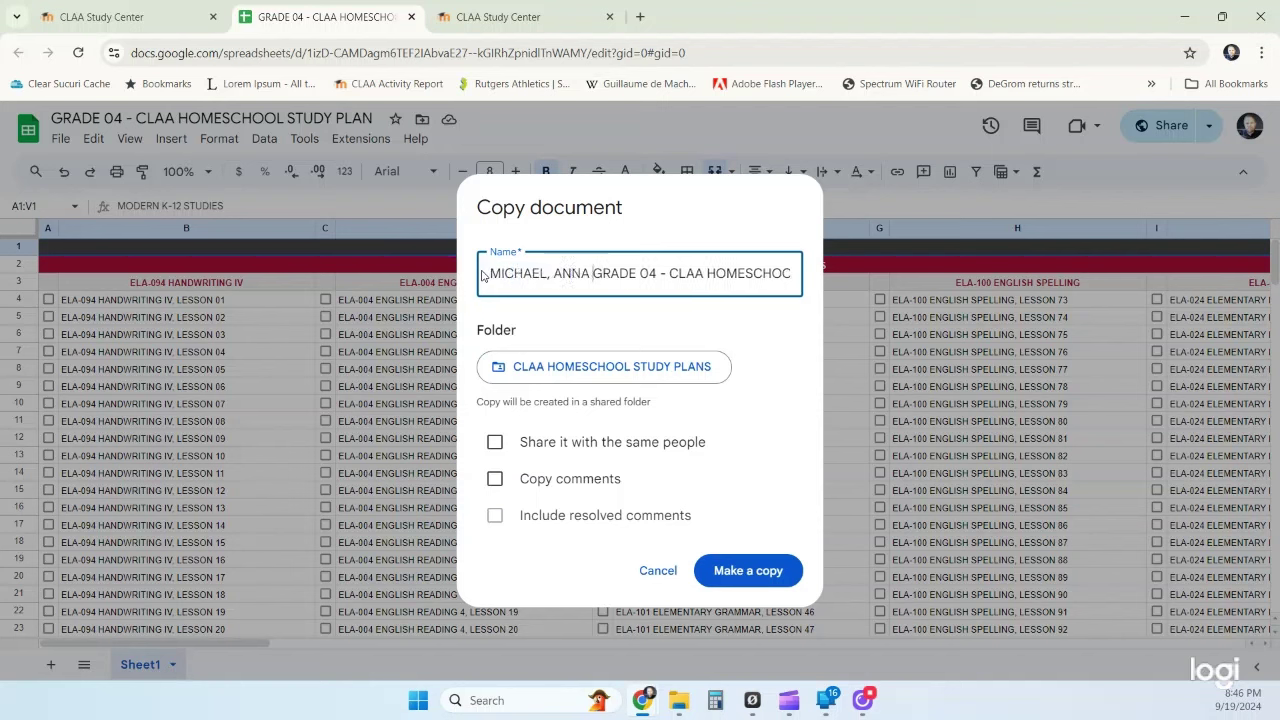
pyautogui.write('-')
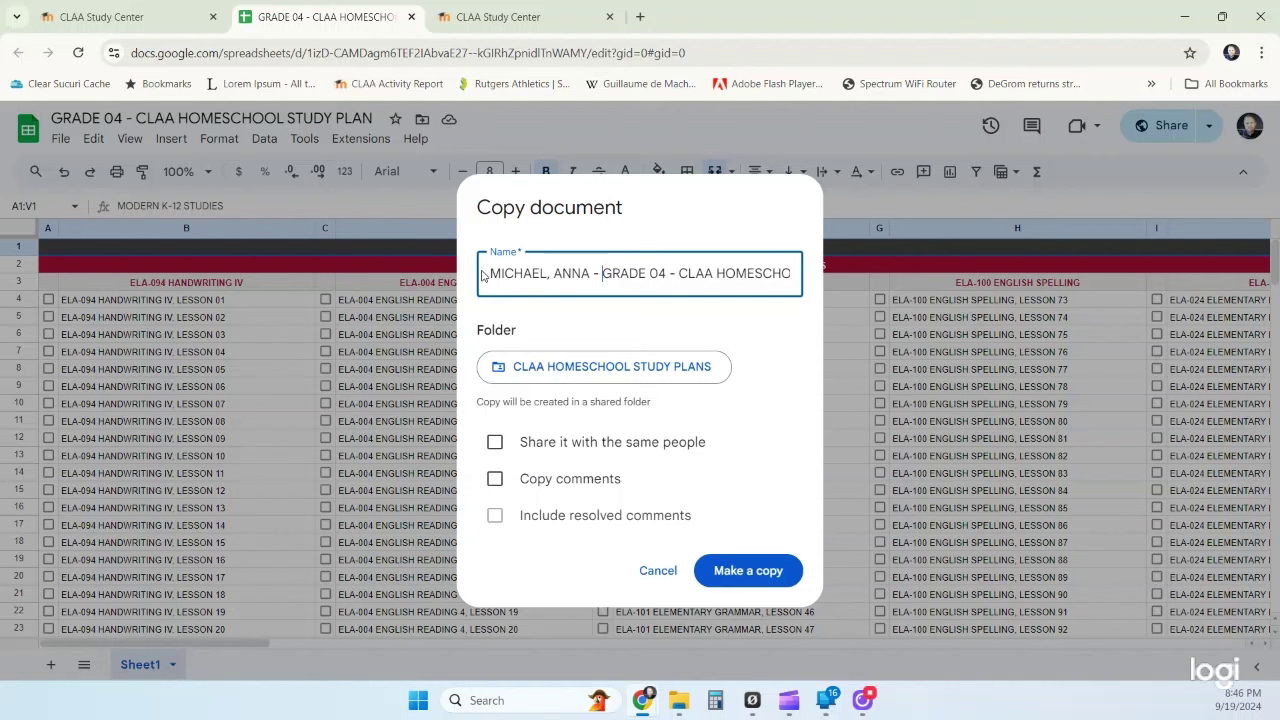
pyautogui.moveTo(689, 273); pyautogui.dragTo(527, 273)
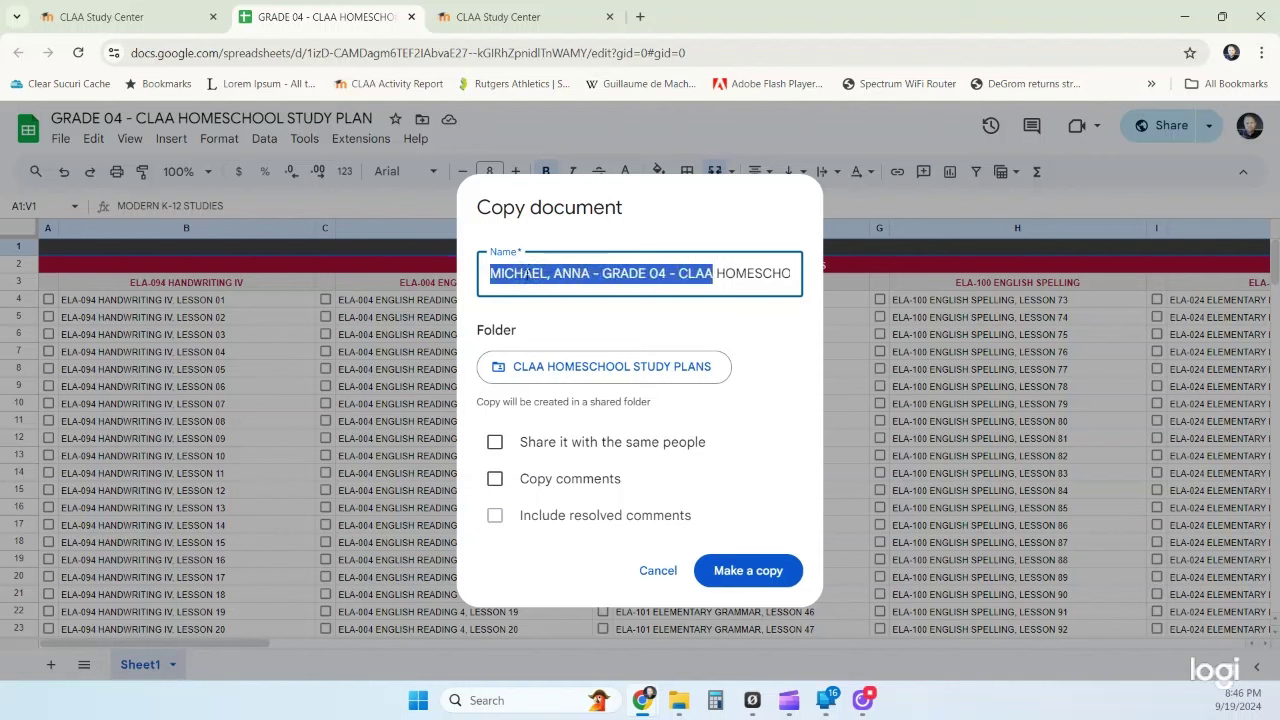
pyautogui.click(619, 290)
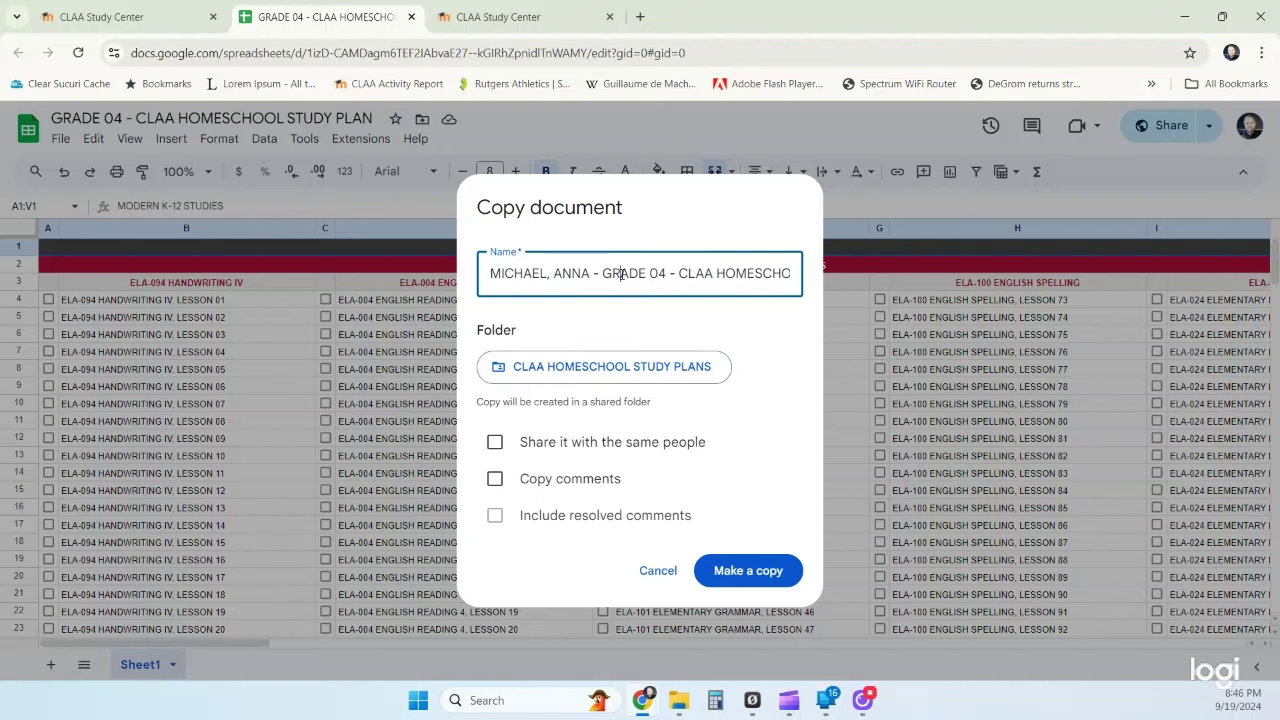
pyautogui.click(728, 571)
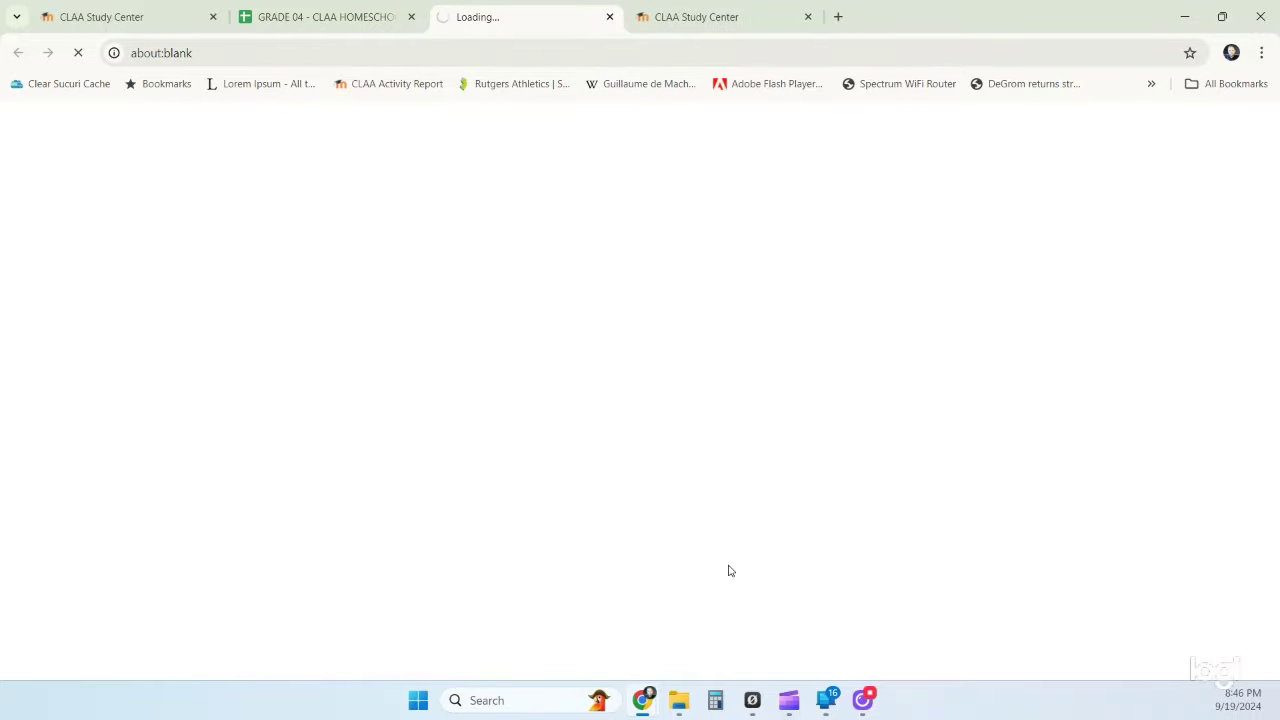
pyautogui.click(410, 17)
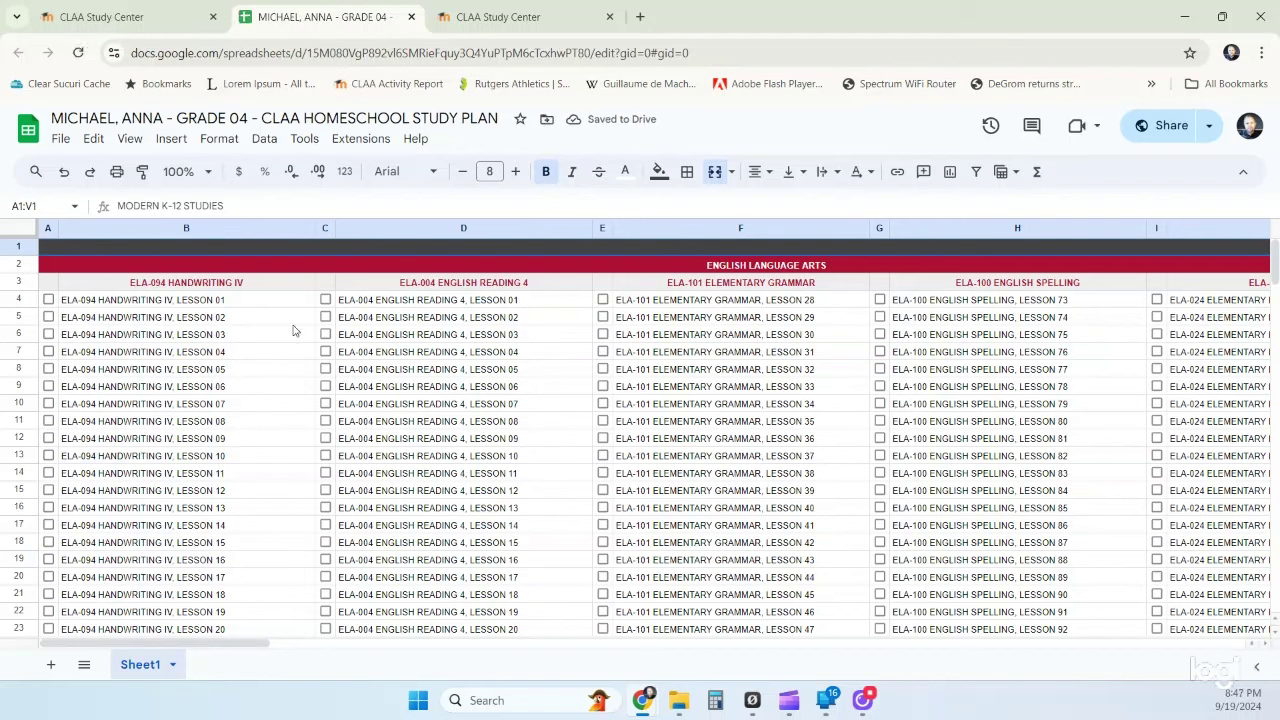
pyautogui.click(61, 141)
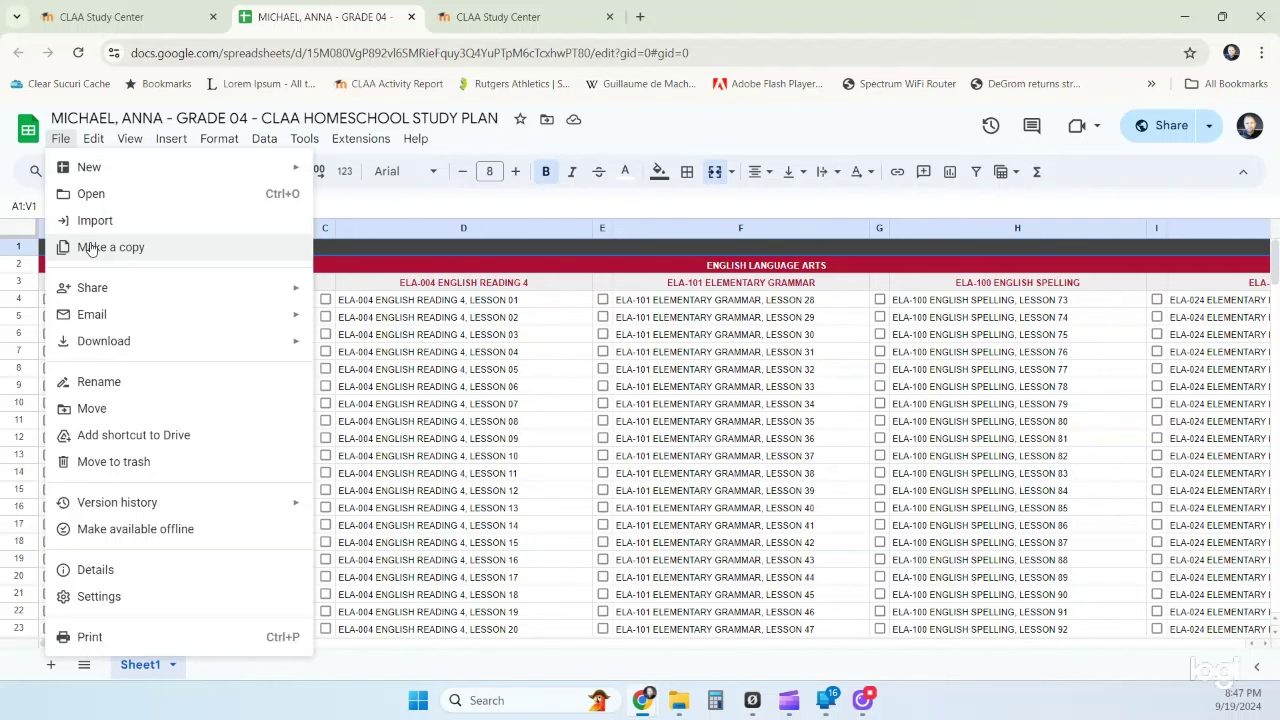
pyautogui.click(681, 135)
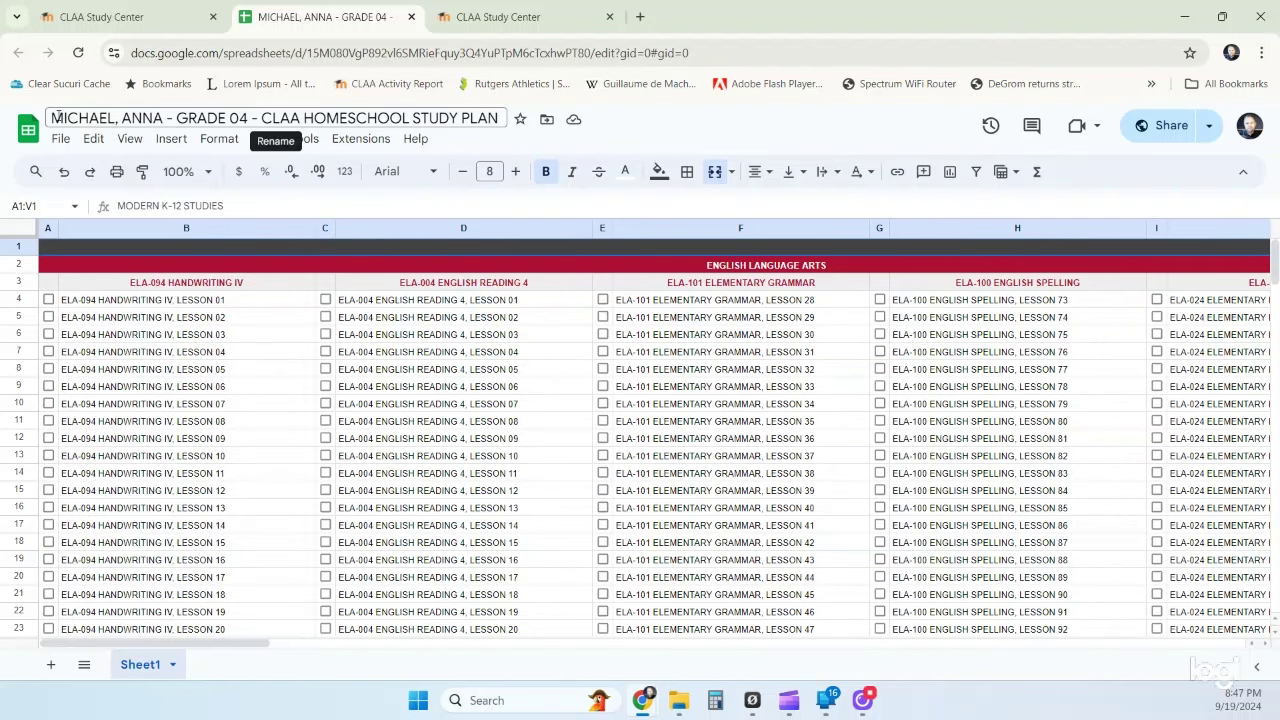
pyautogui.moveTo(55, 118); pyautogui.dragTo(165, 118)
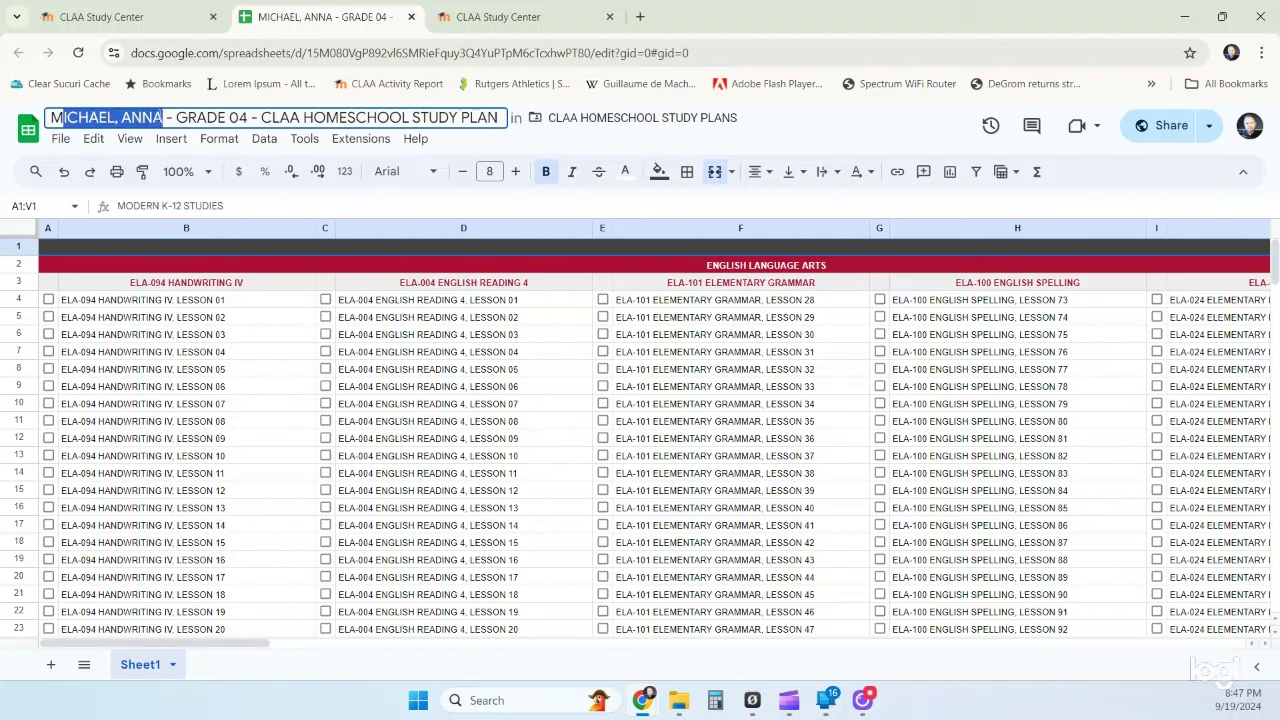
pyautogui.click(784, 124)
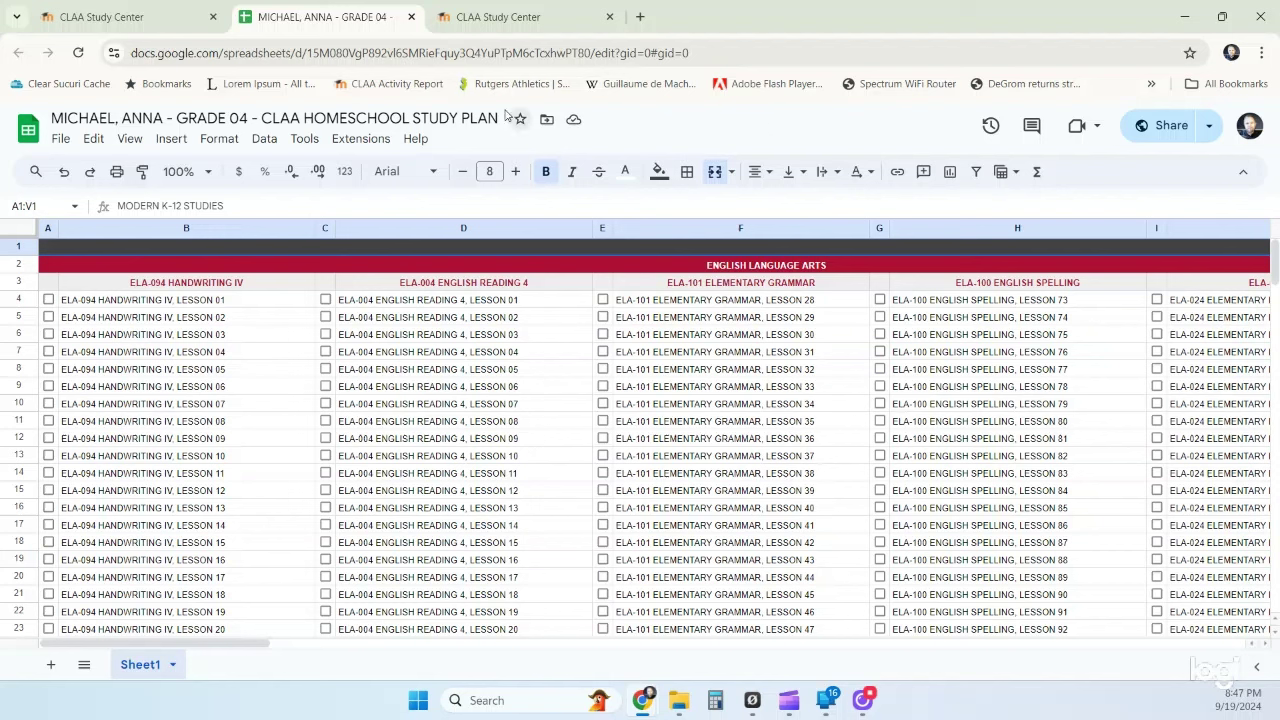
pyautogui.moveTo(181, 118); pyautogui.dragTo(248, 118)
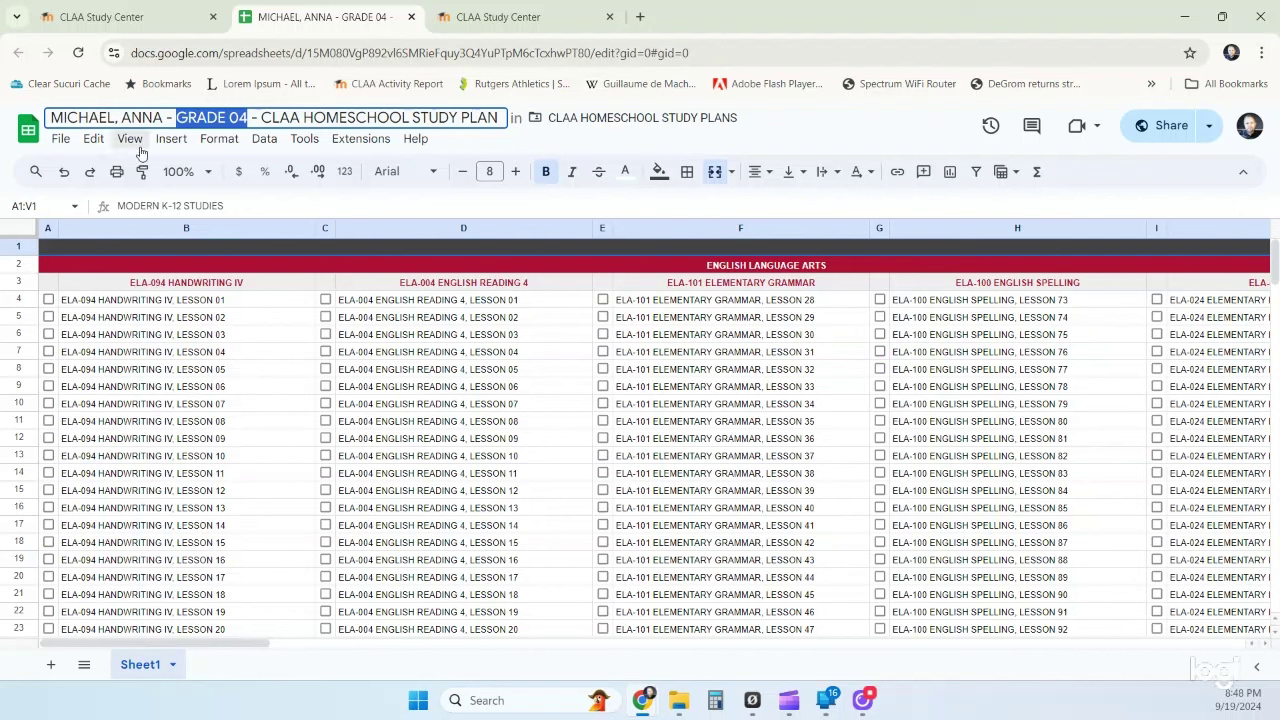
pyautogui.click(180, 117)
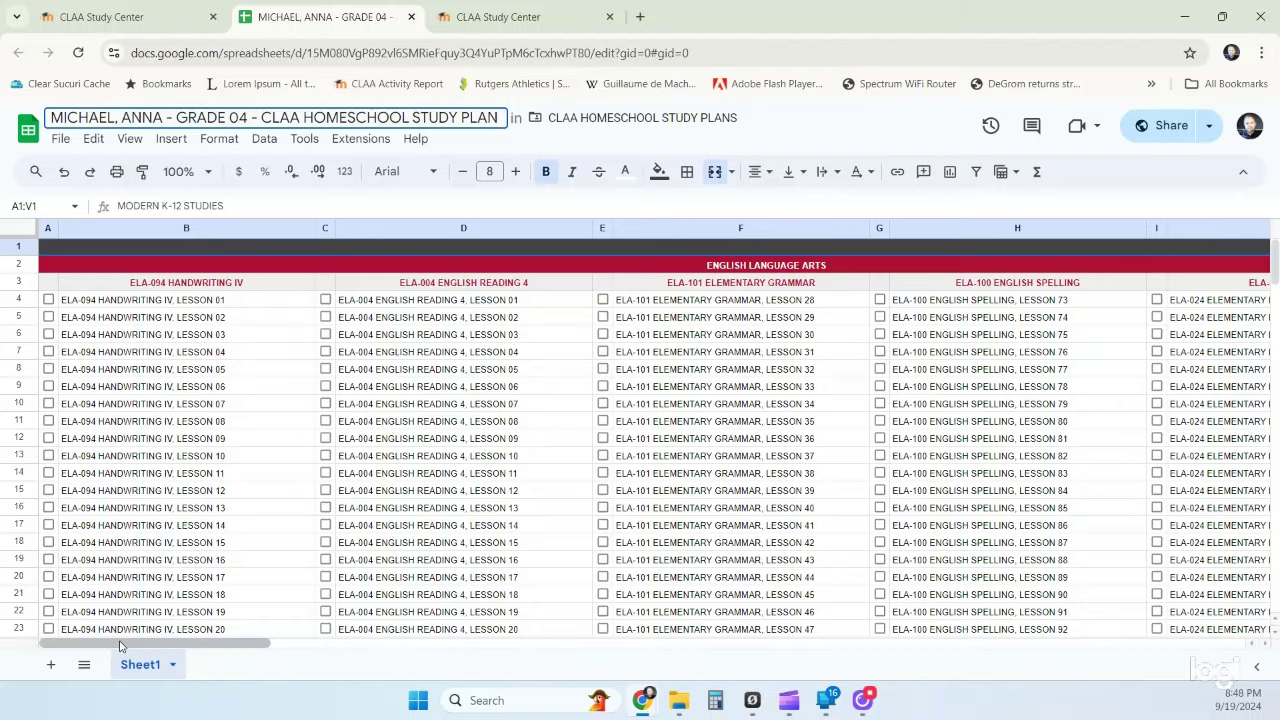
pyautogui.moveTo(119, 641); pyautogui.dragTo(889, 671)
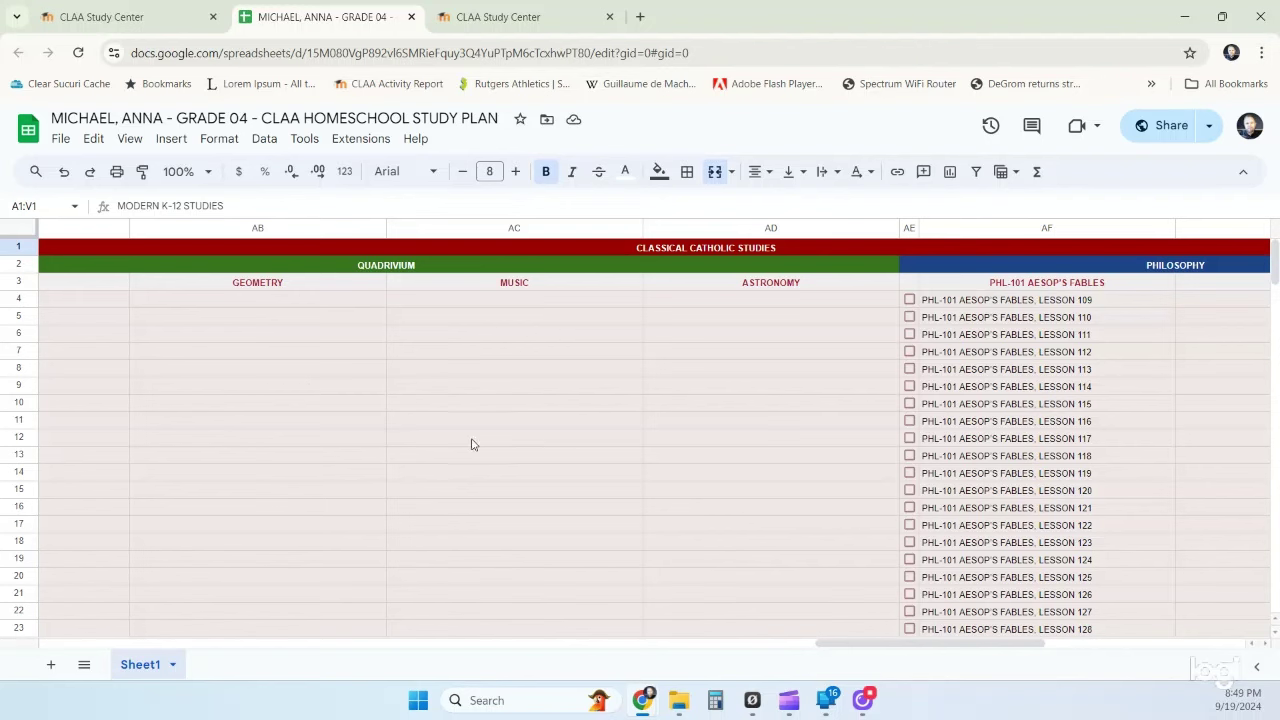
pyautogui.moveTo(848, 648); pyautogui.dragTo(417, 540)
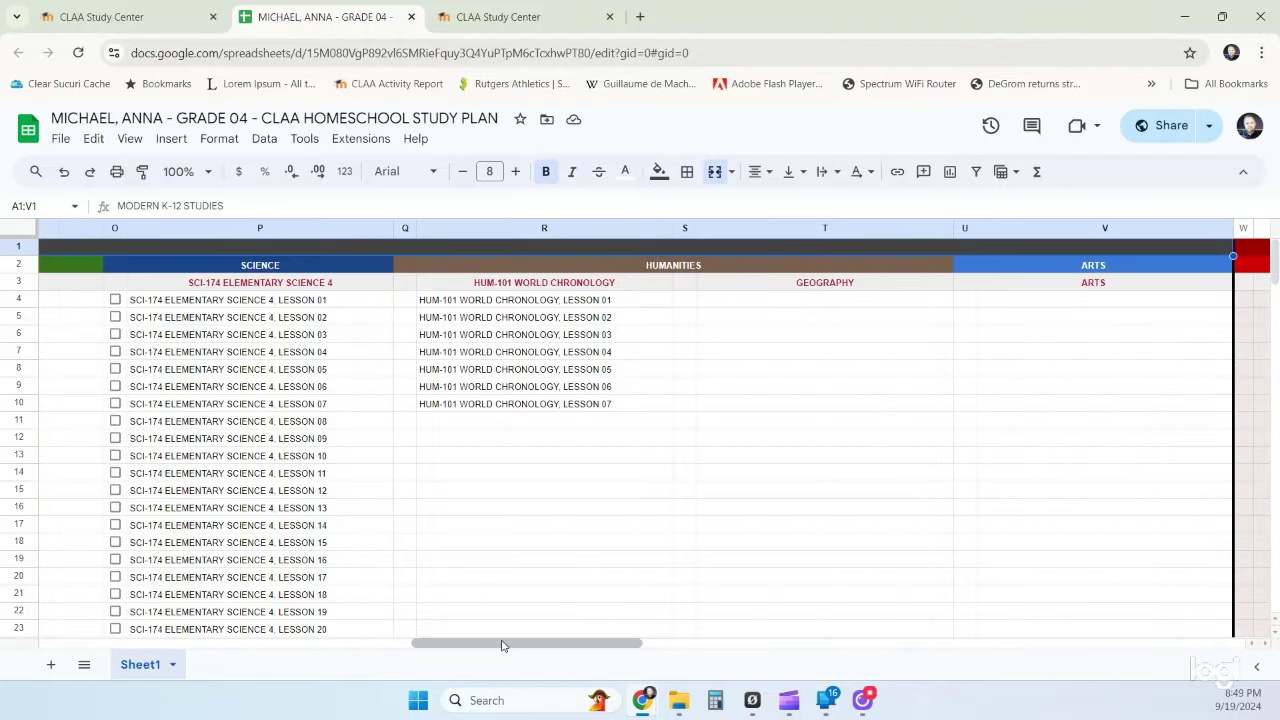
pyautogui.moveTo(503, 645); pyautogui.dragTo(683, 663)
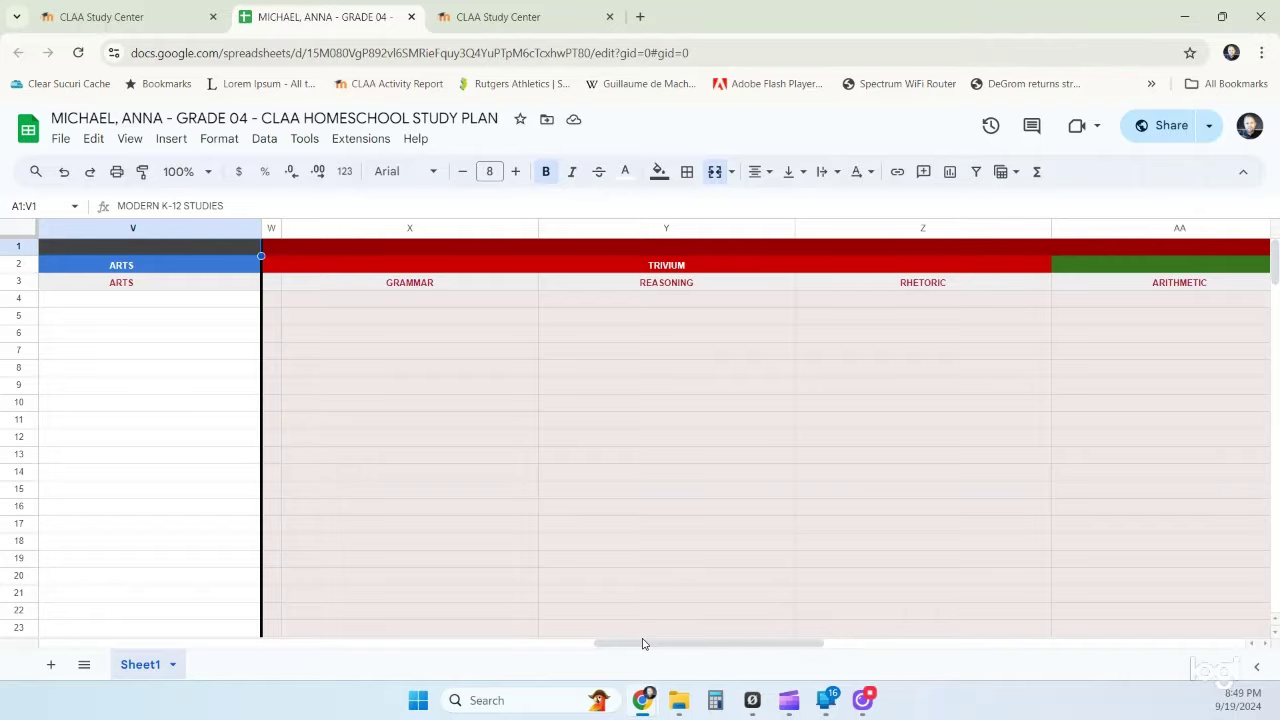
pyautogui.moveTo(643, 643); pyautogui.dragTo(80, 622)
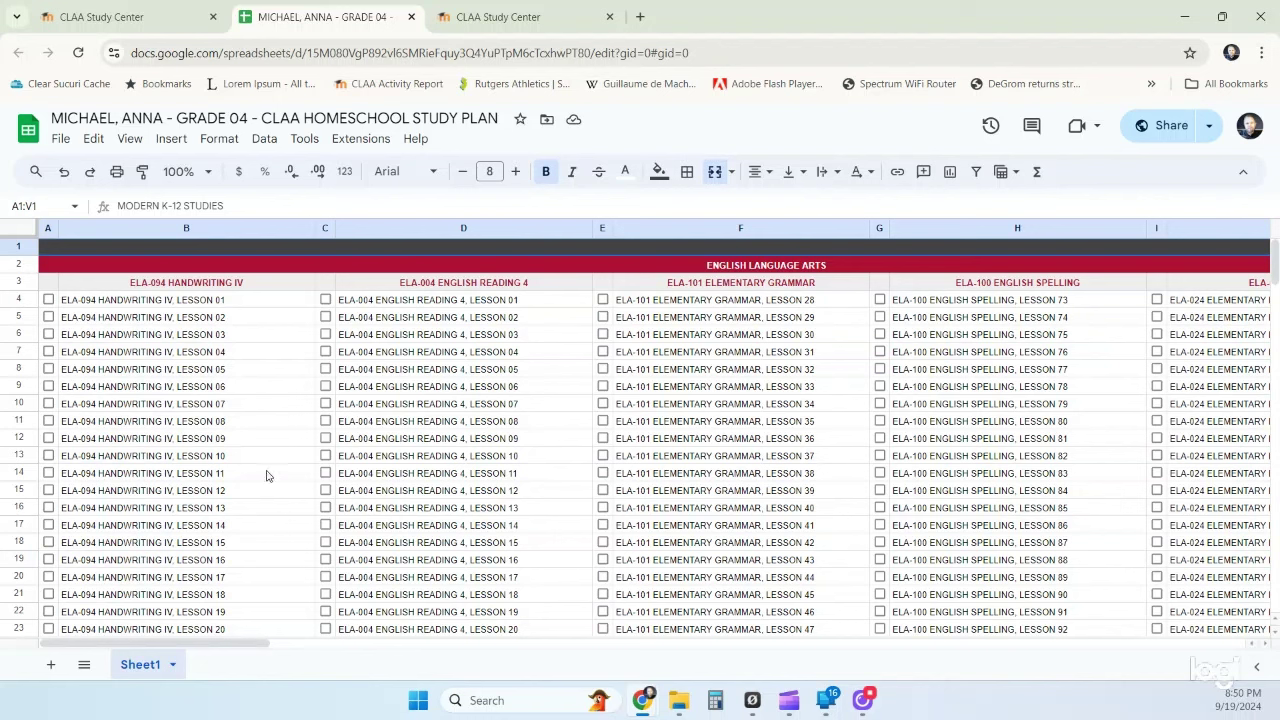
pyautogui.click(23, 266)
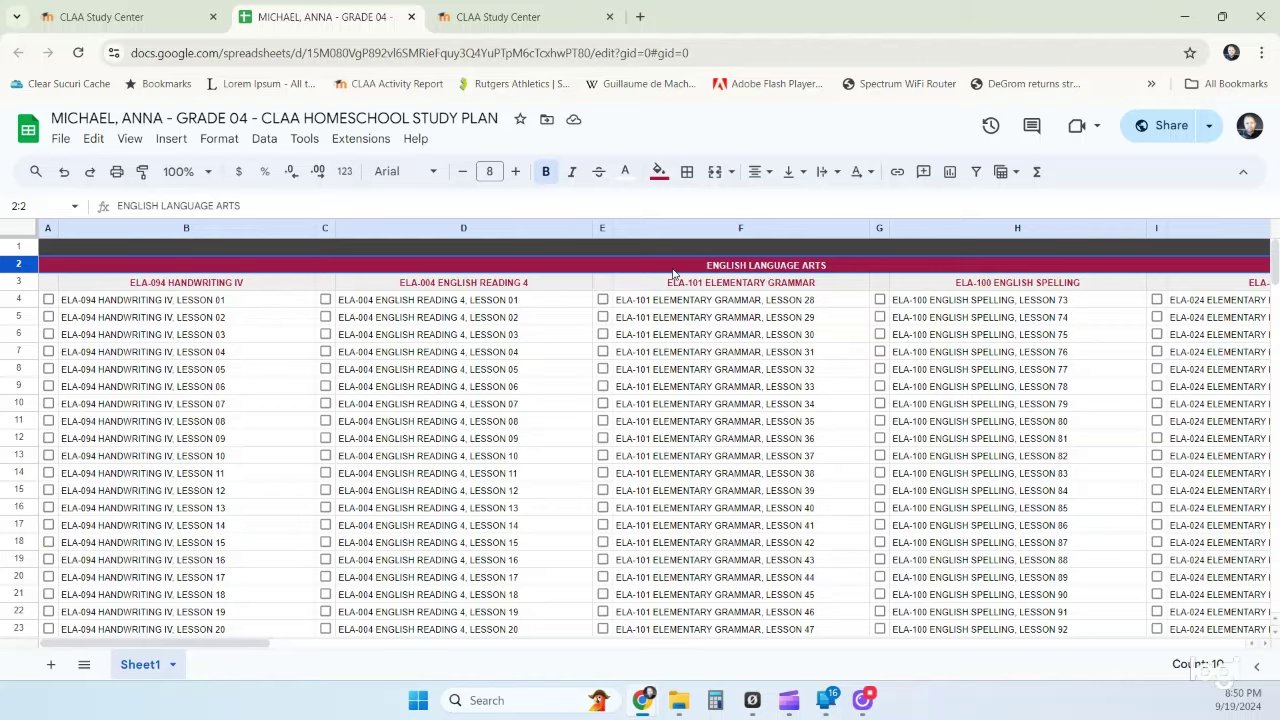
pyautogui.moveTo(252, 644); pyautogui.dragTo(1238, 682)
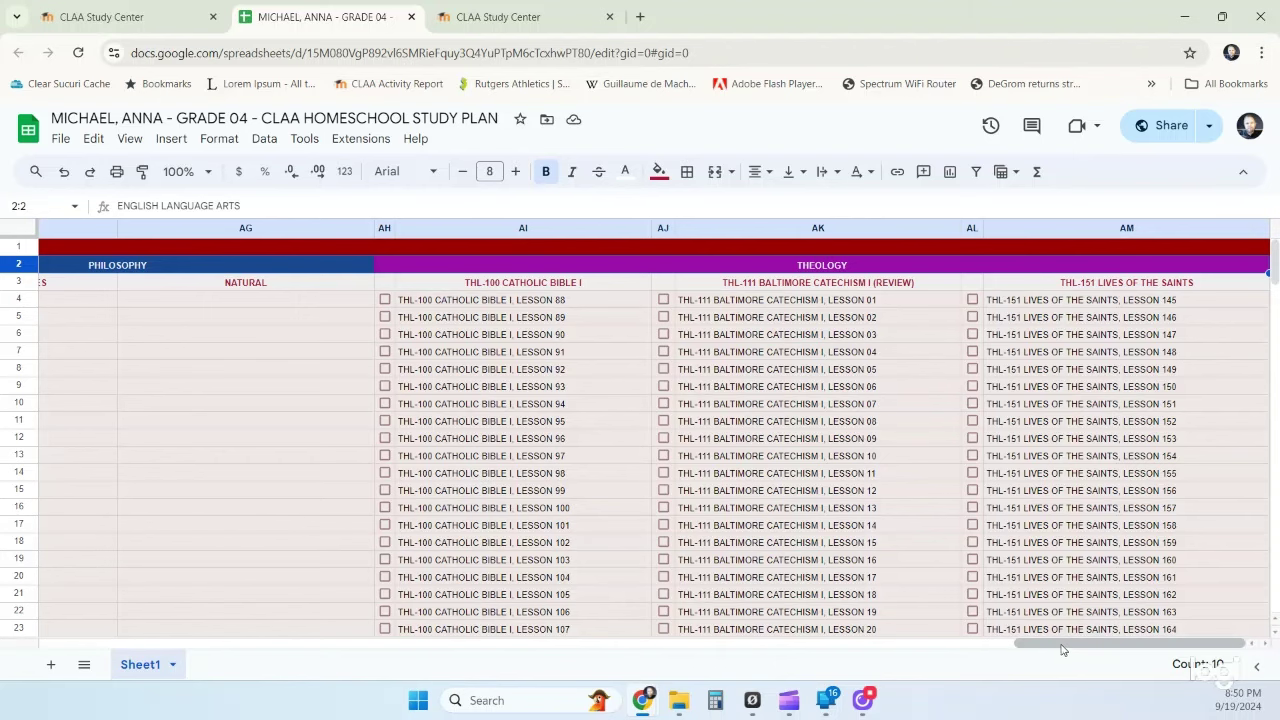
pyautogui.moveTo(1062, 649); pyautogui.dragTo(43, 645)
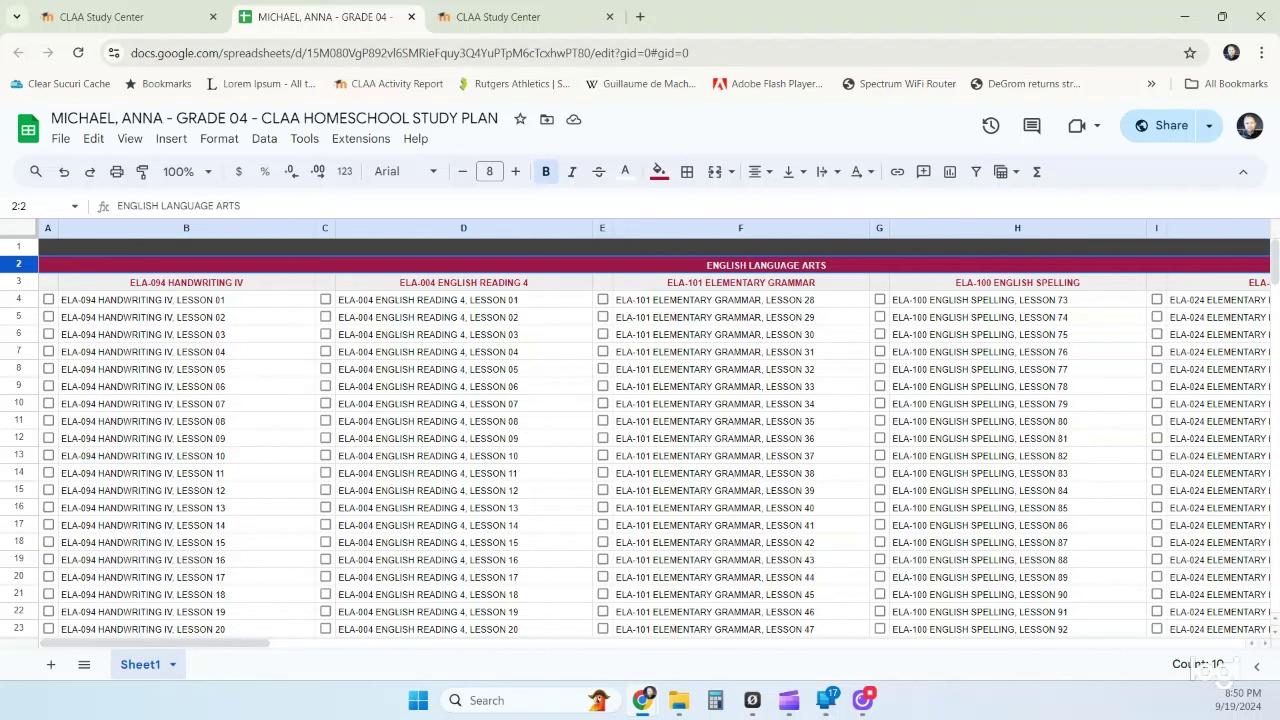
pyautogui.click(27, 284)
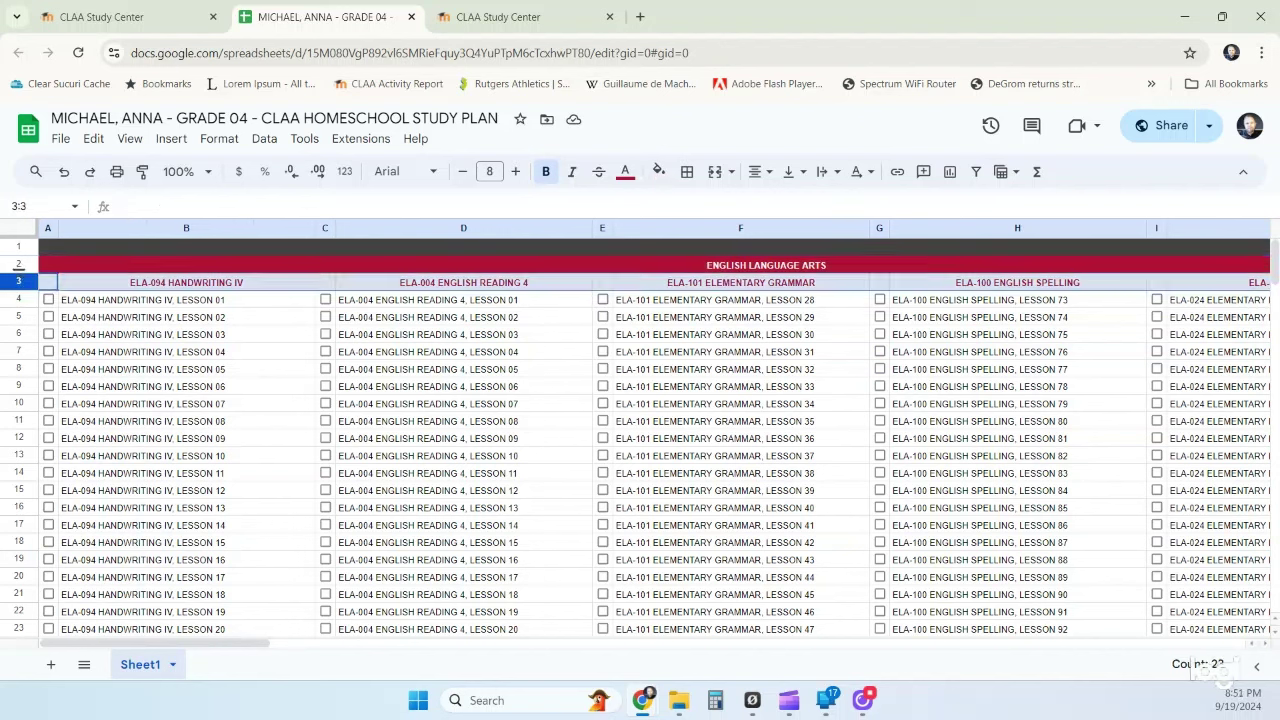
pyautogui.moveTo(167, 287)
pyautogui.moveTo(507, 286)
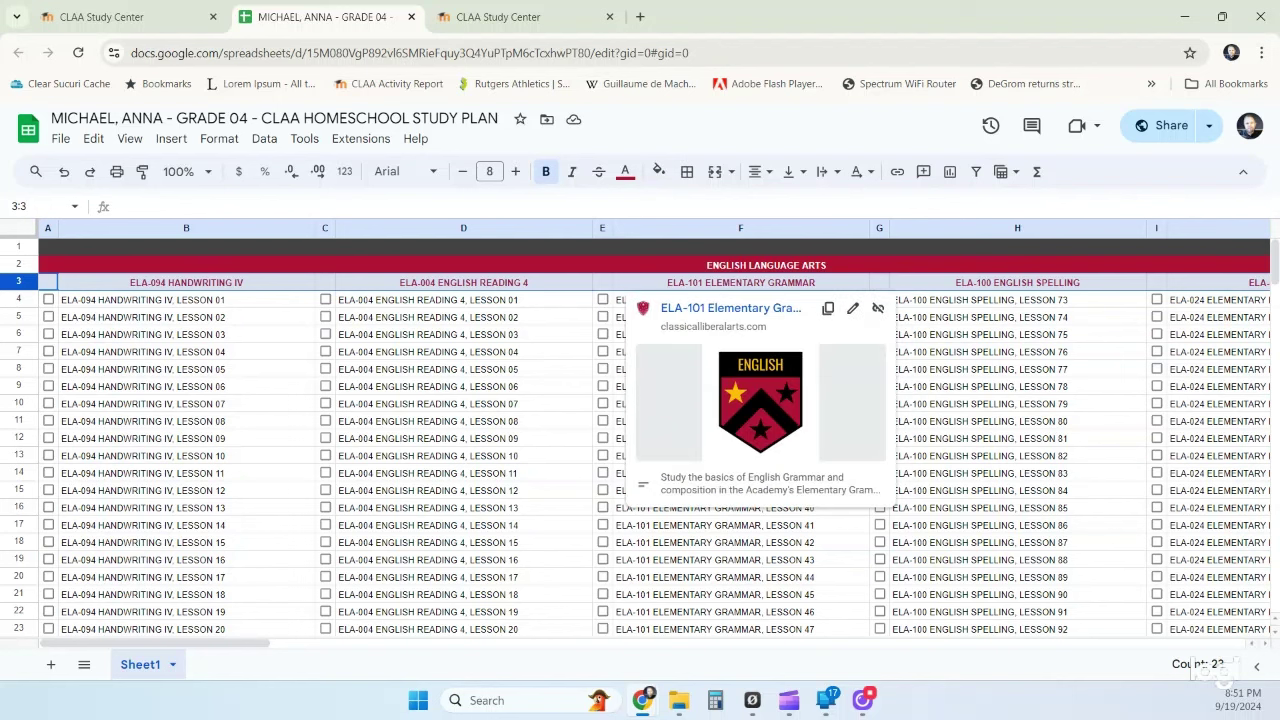
pyautogui.moveTo(257, 645); pyautogui.dragTo(376, 643)
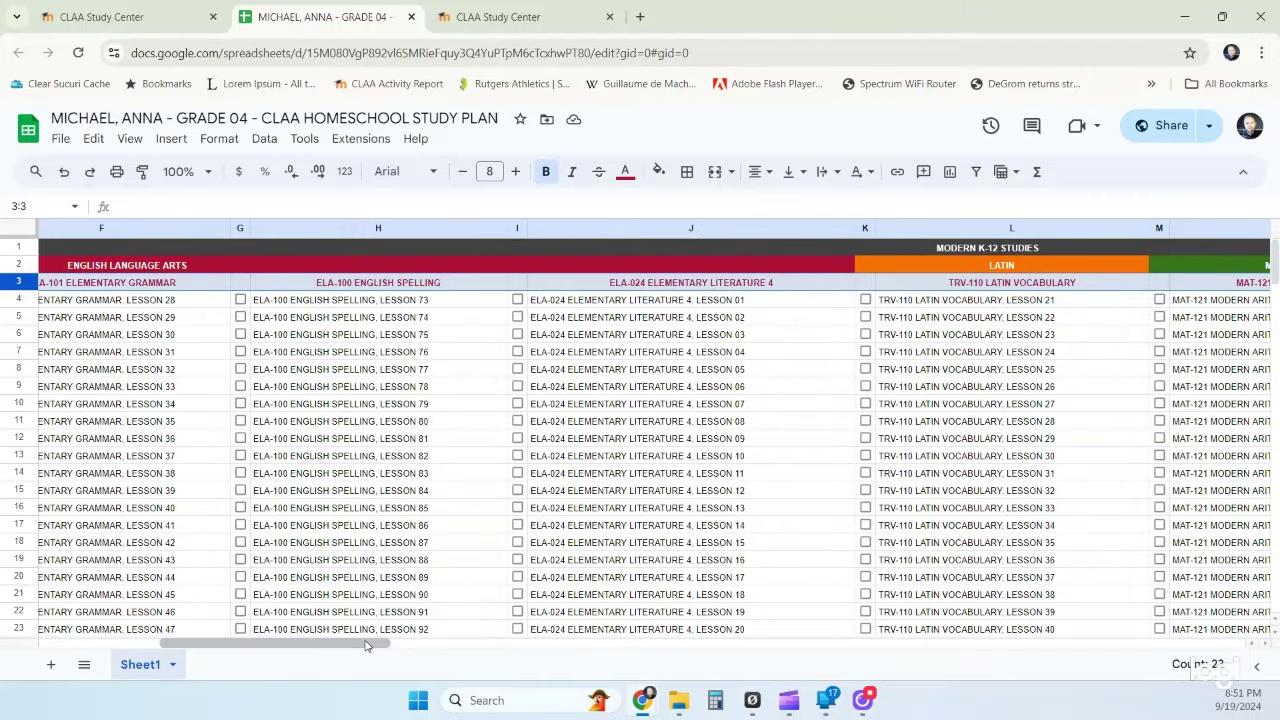
pyautogui.moveTo(365, 645); pyautogui.dragTo(252, 631)
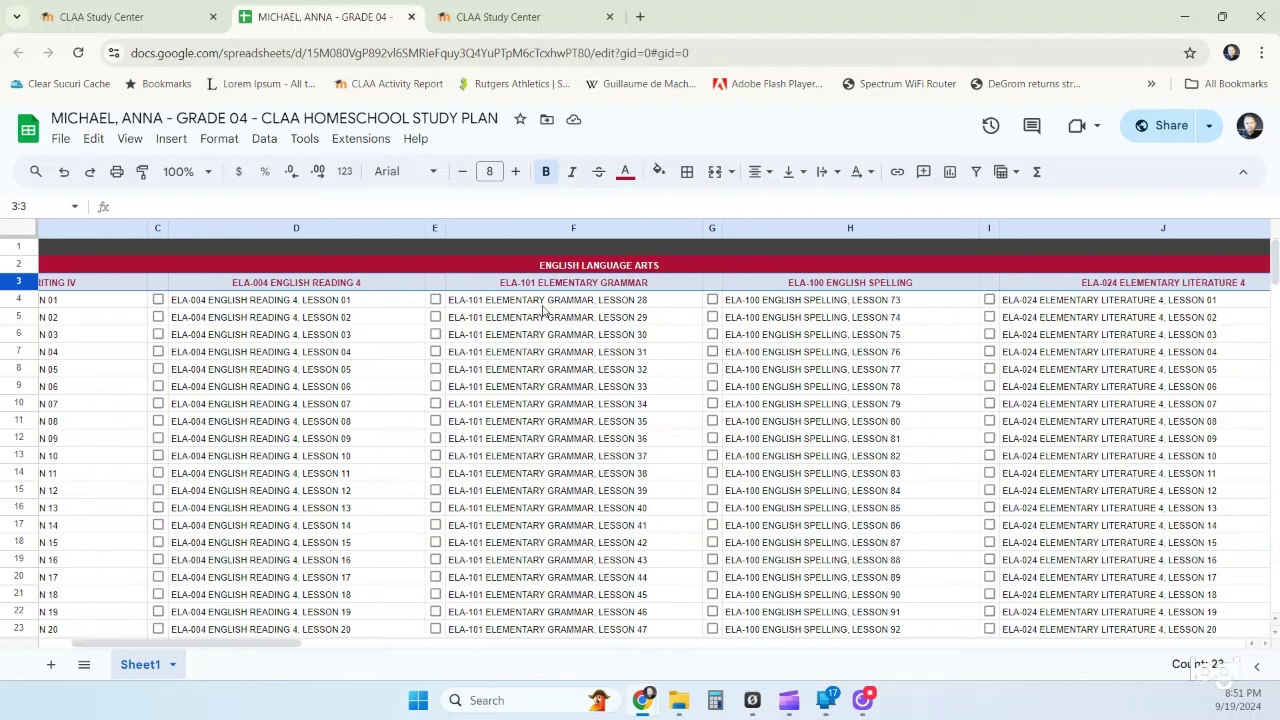
pyautogui.moveTo(555, 282)
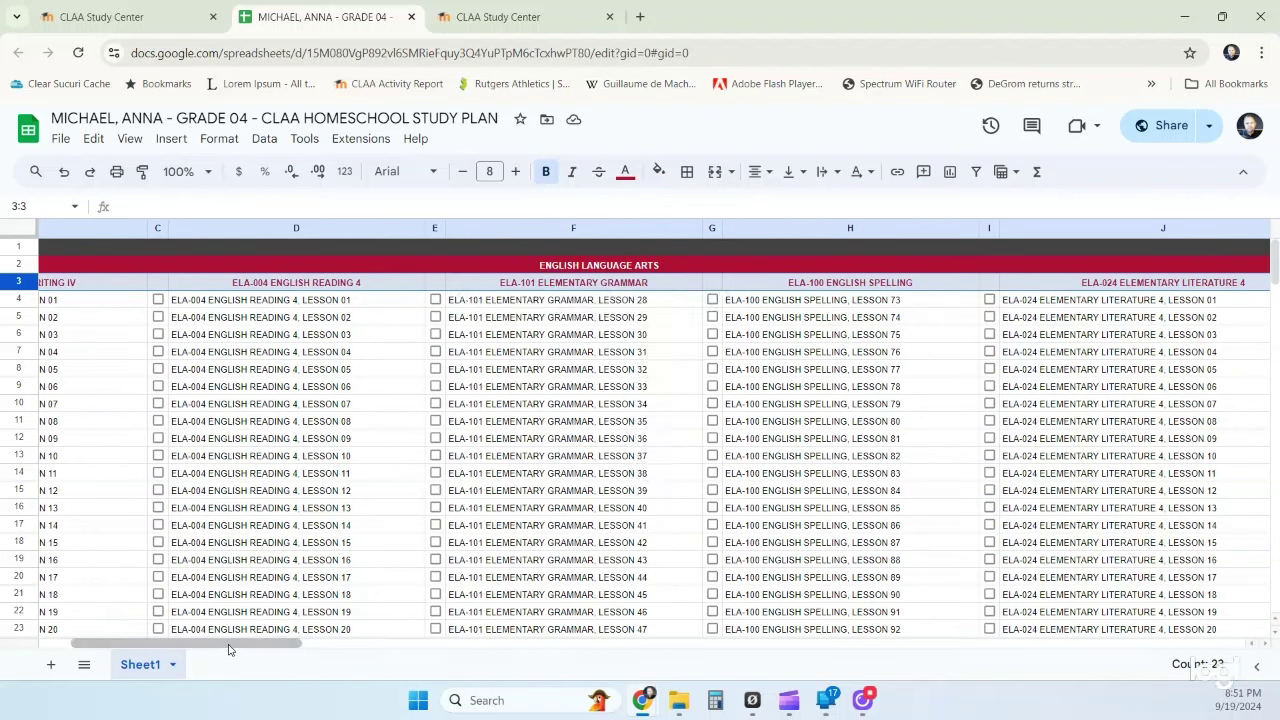
pyautogui.moveTo(229, 643); pyautogui.dragTo(182, 644)
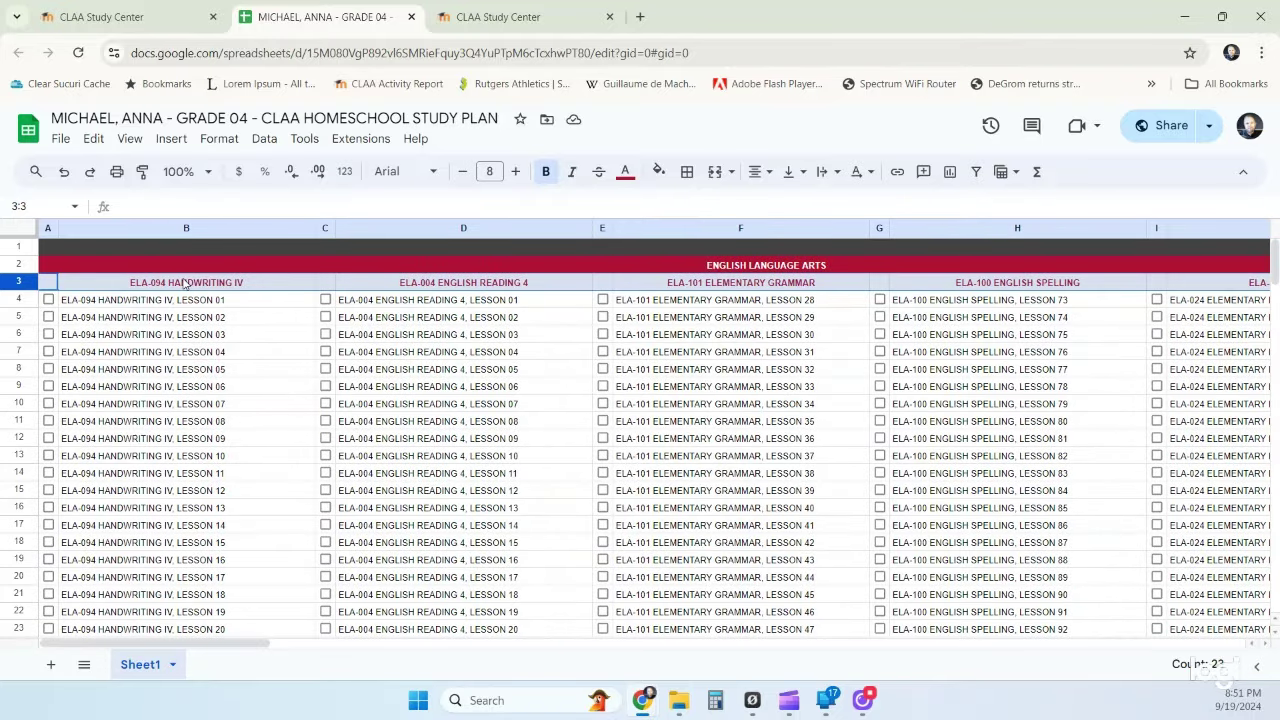
pyautogui.moveTo(410, 289)
pyautogui.moveTo(245, 291)
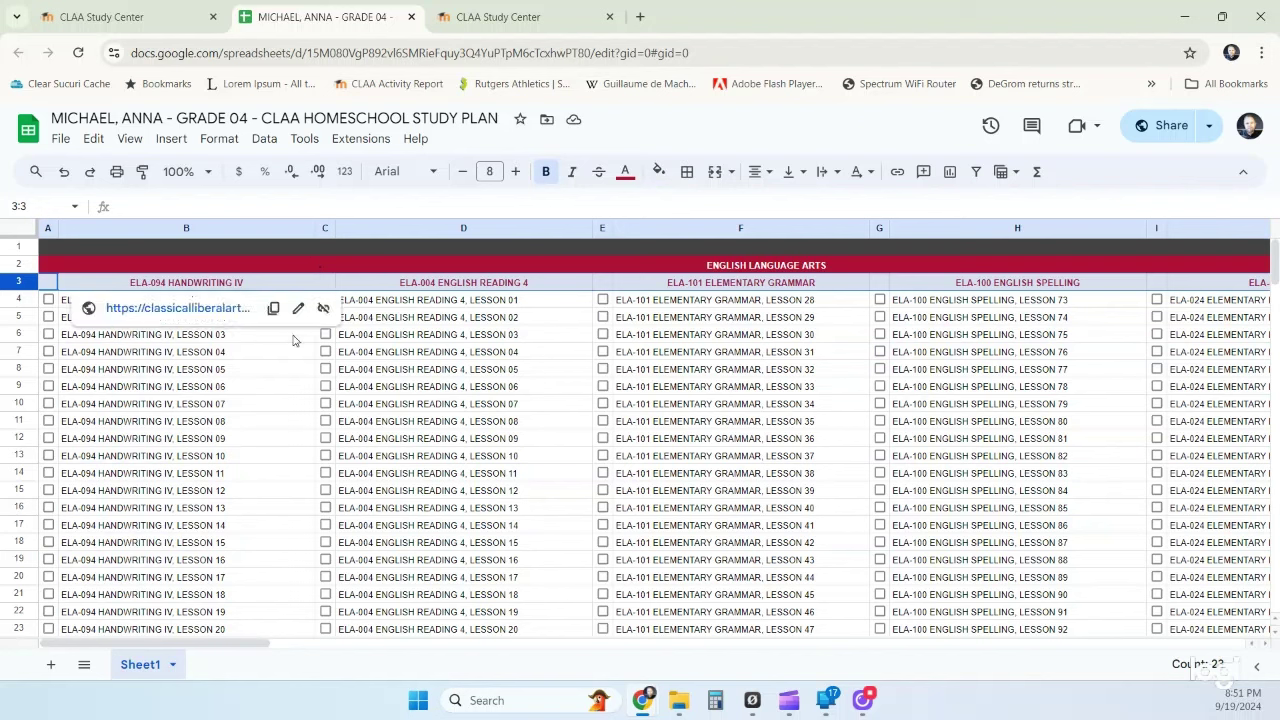
pyautogui.click(254, 392)
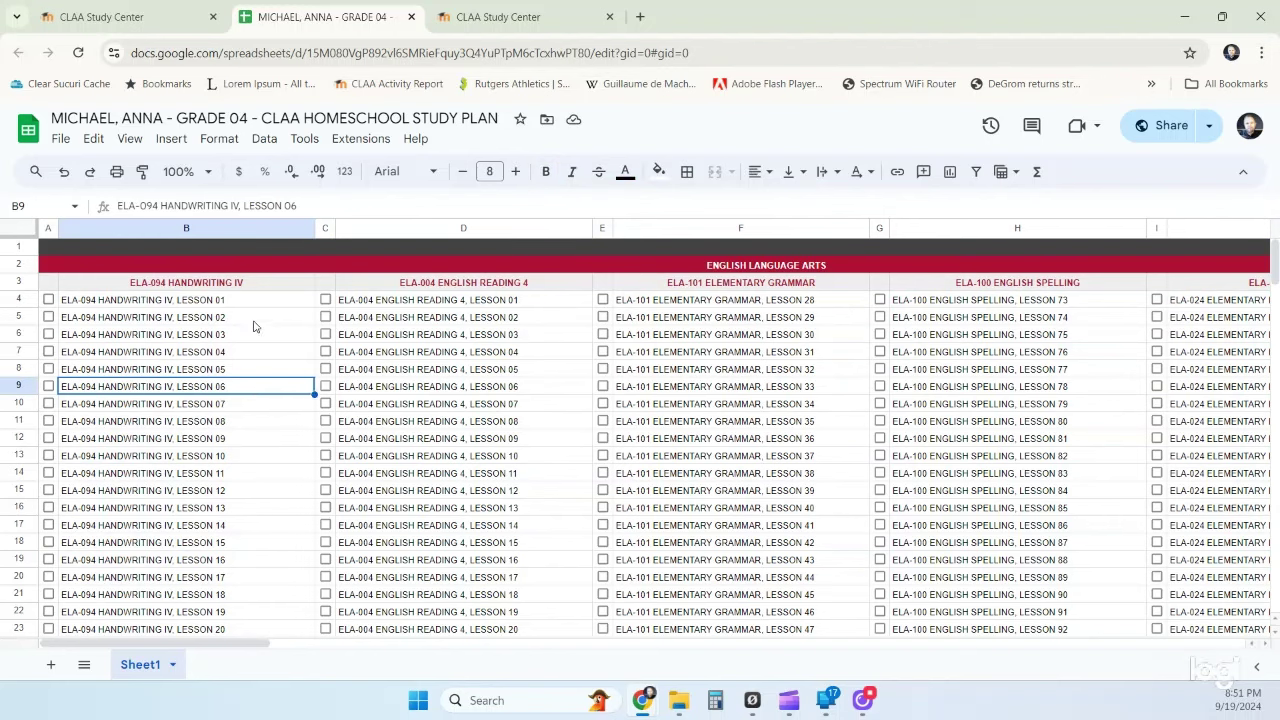
pyautogui.click(248, 309)
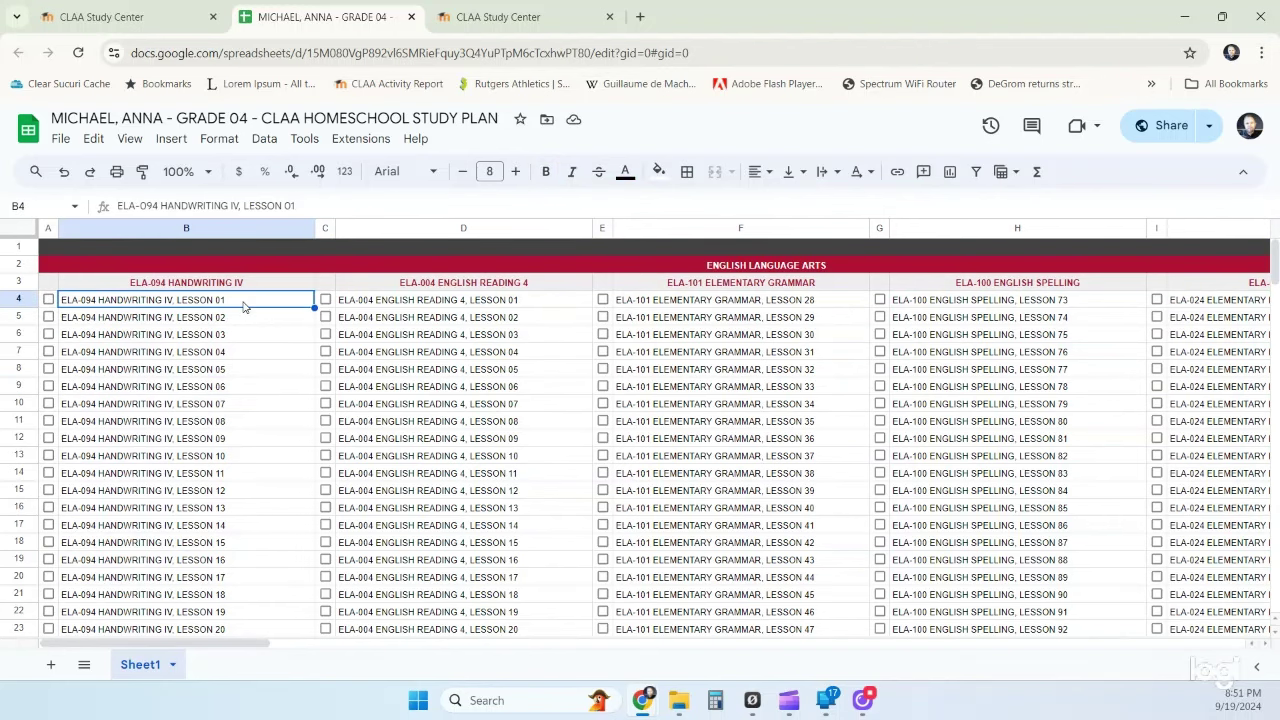
pyautogui.hotkey('ctrl', 'shift', 'Down')
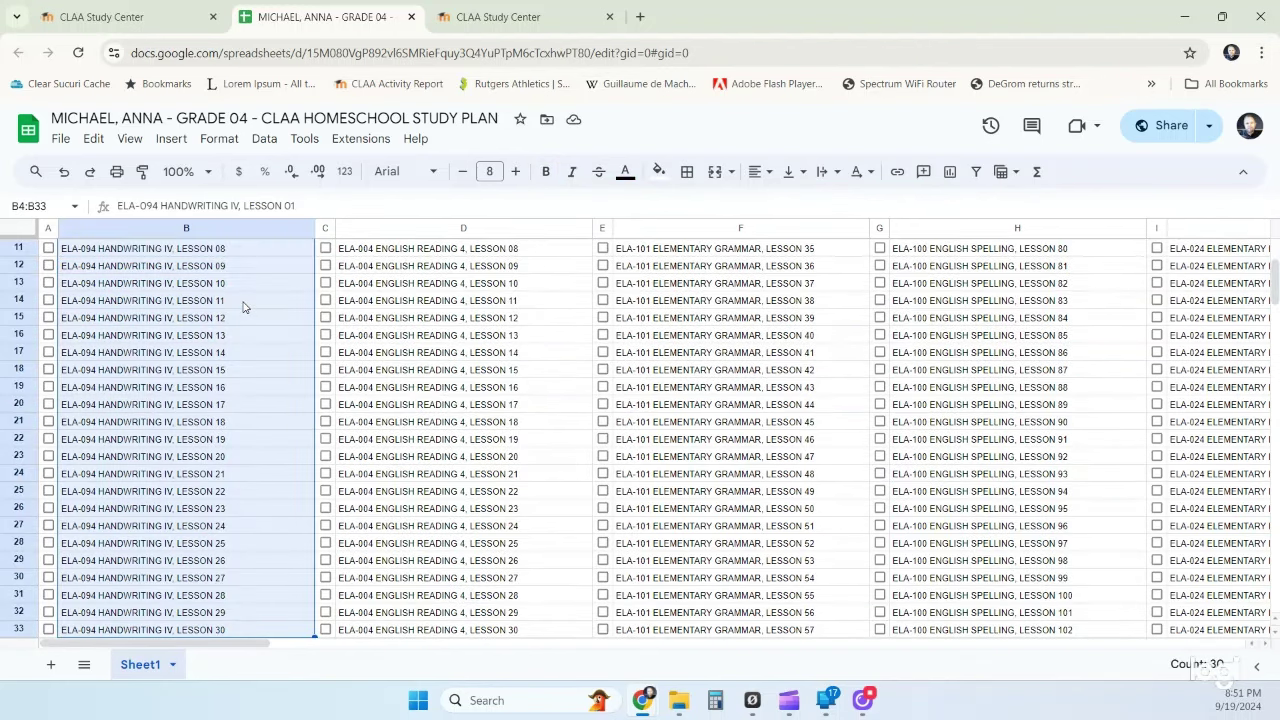
pyautogui.scroll(4, 203, 368)
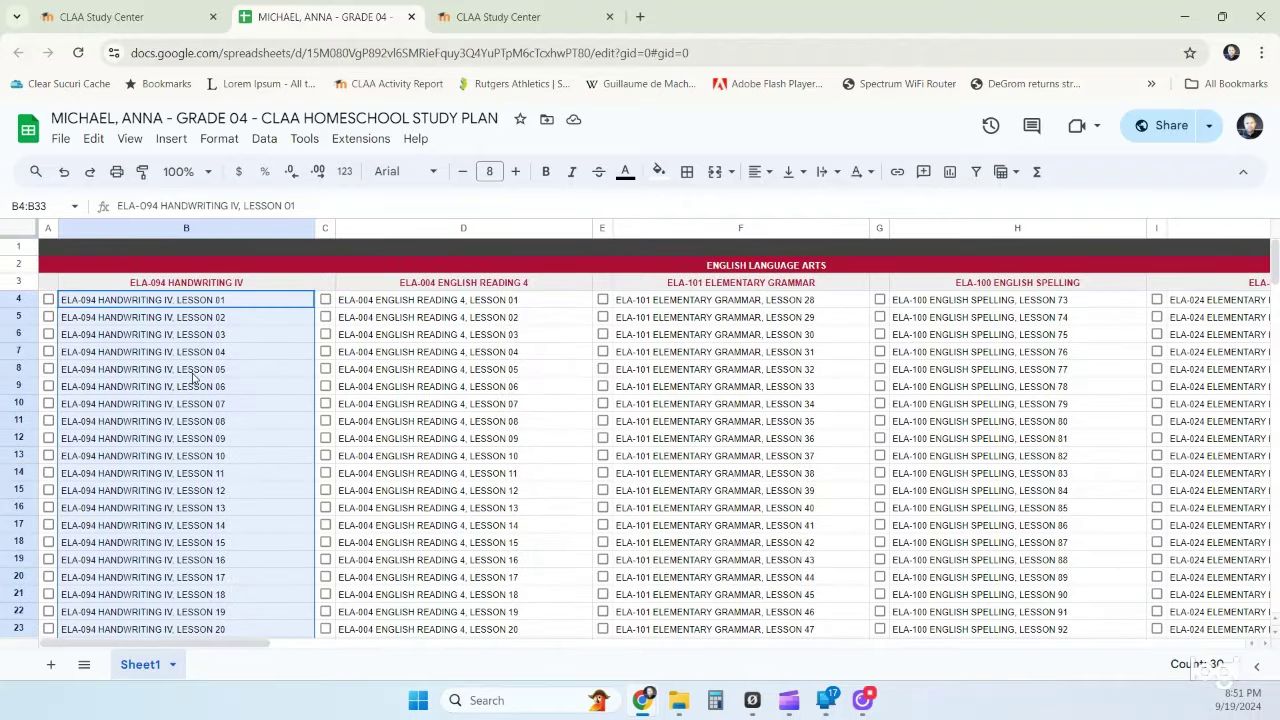
pyautogui.click(273, 287)
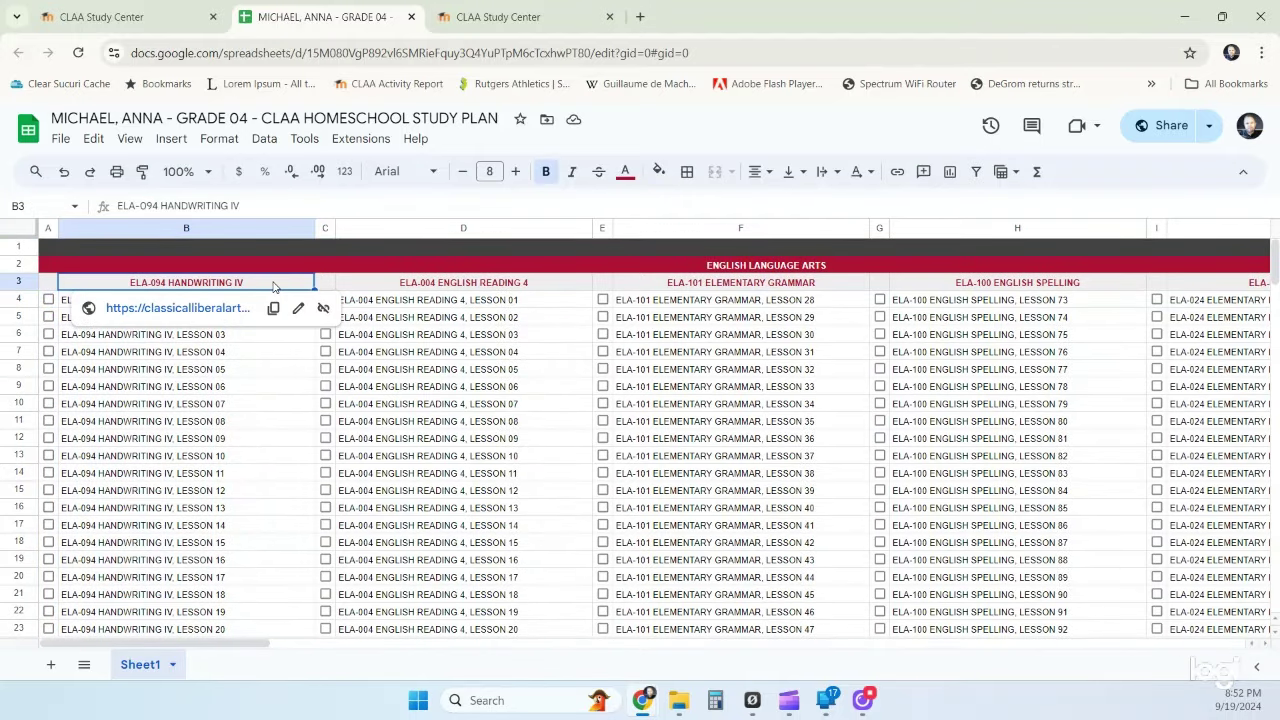
pyautogui.click(240, 385)
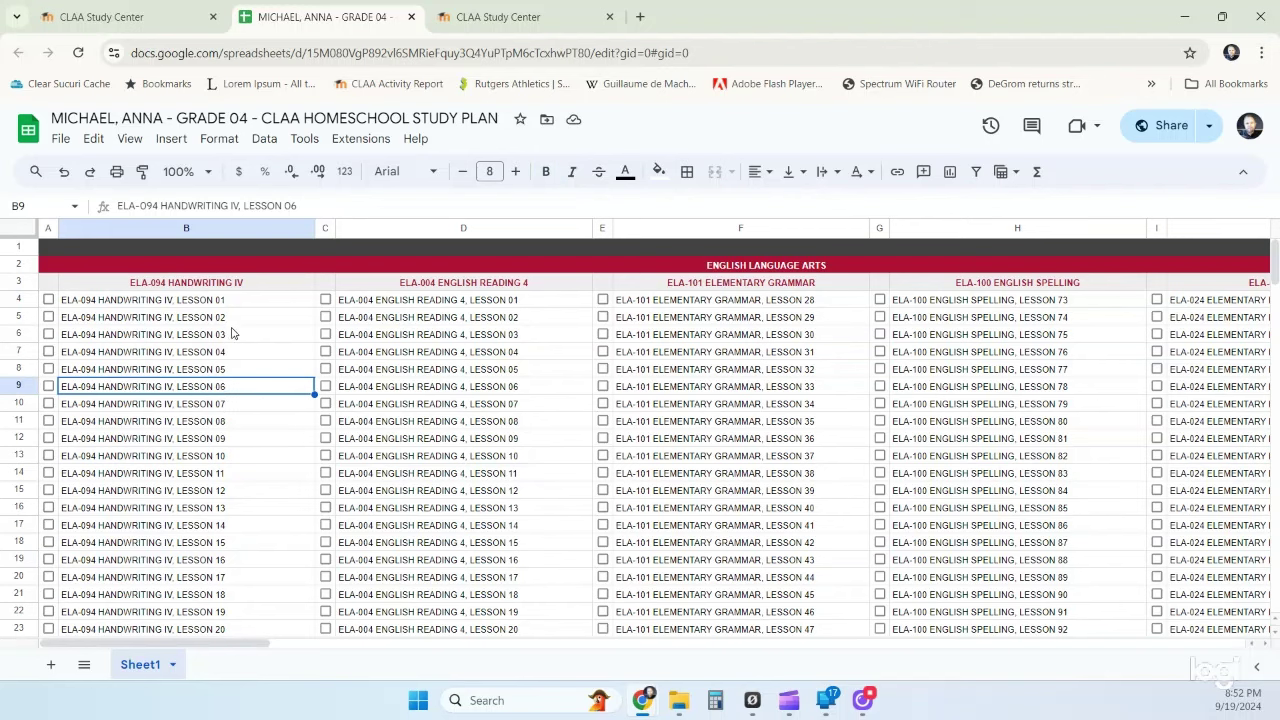
pyautogui.moveTo(233, 300); pyautogui.dragTo(211, 470)
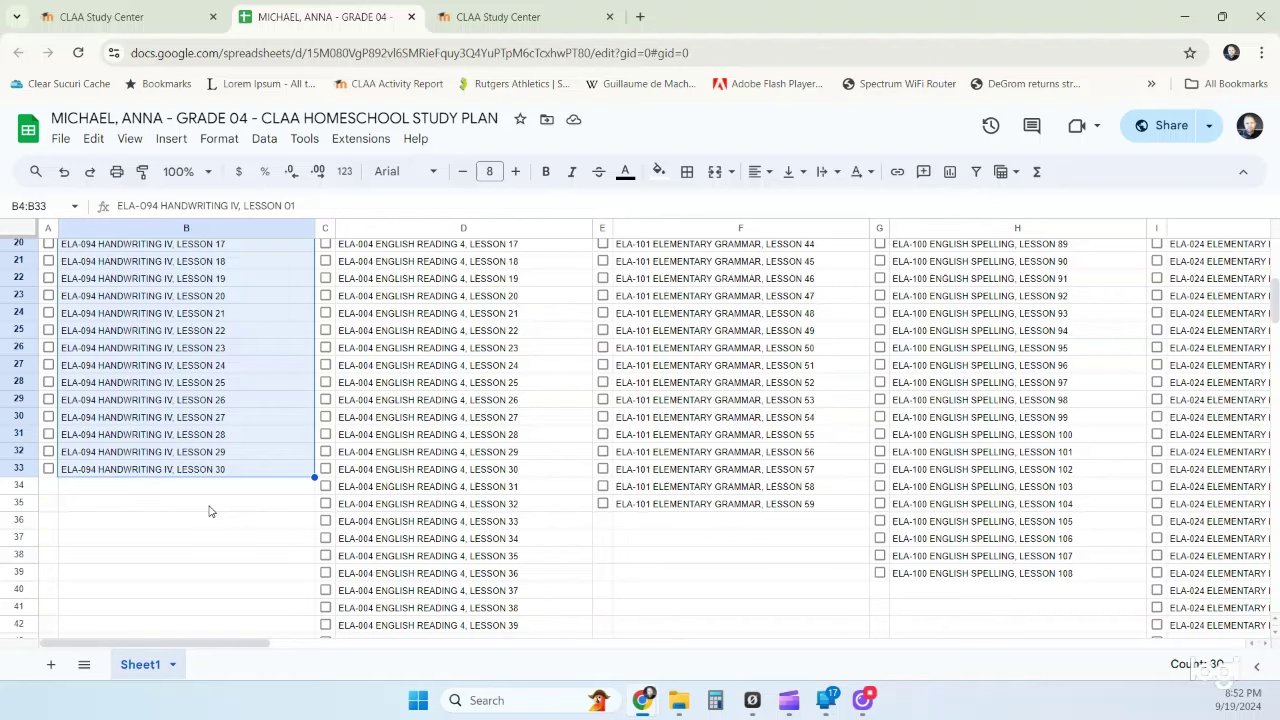
pyautogui.scroll(5, 209, 507)
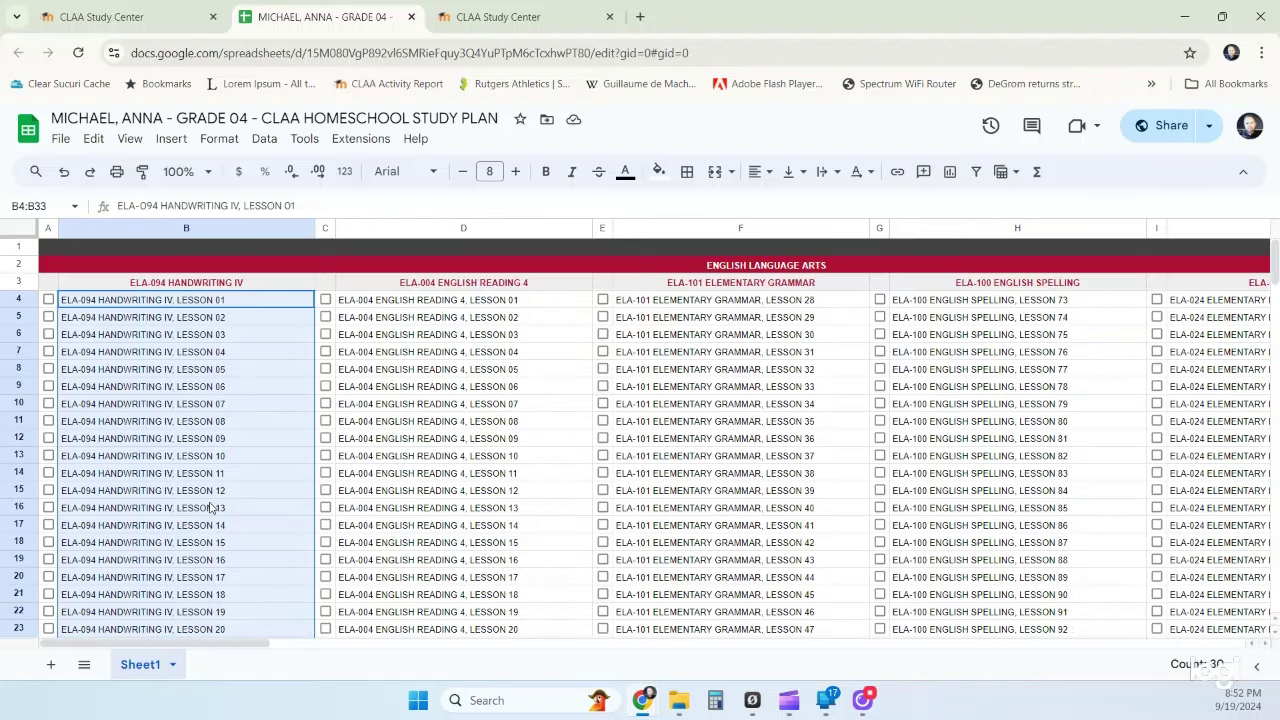
pyautogui.click(443, 303)
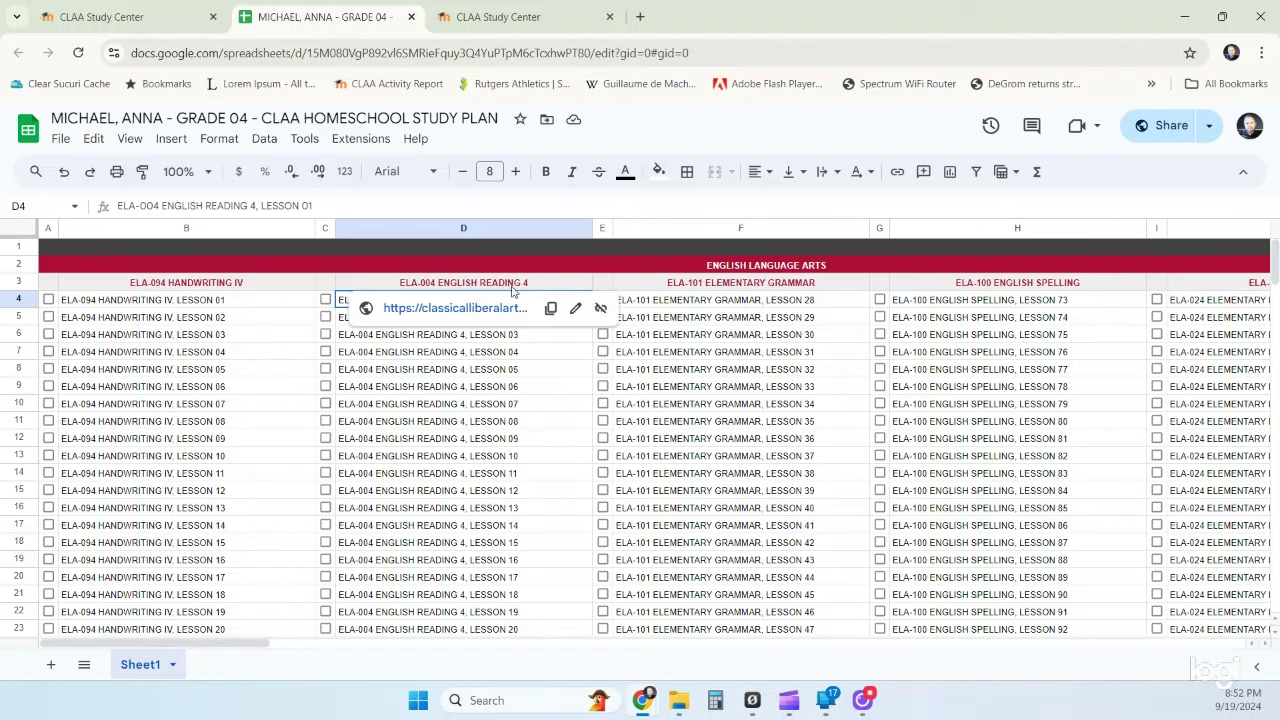
pyautogui.scroll(-2, 409, 451)
pyautogui.scroll(-20, 409, 451)
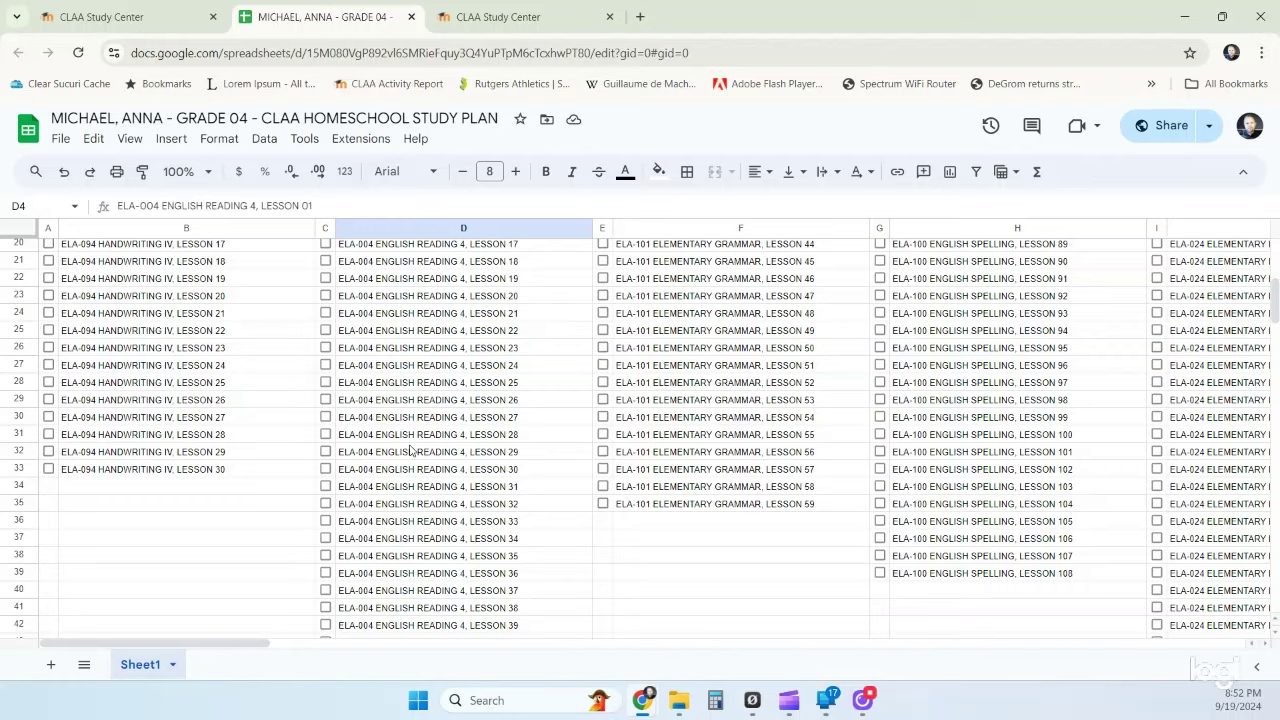
pyautogui.scroll(-5, 409, 451)
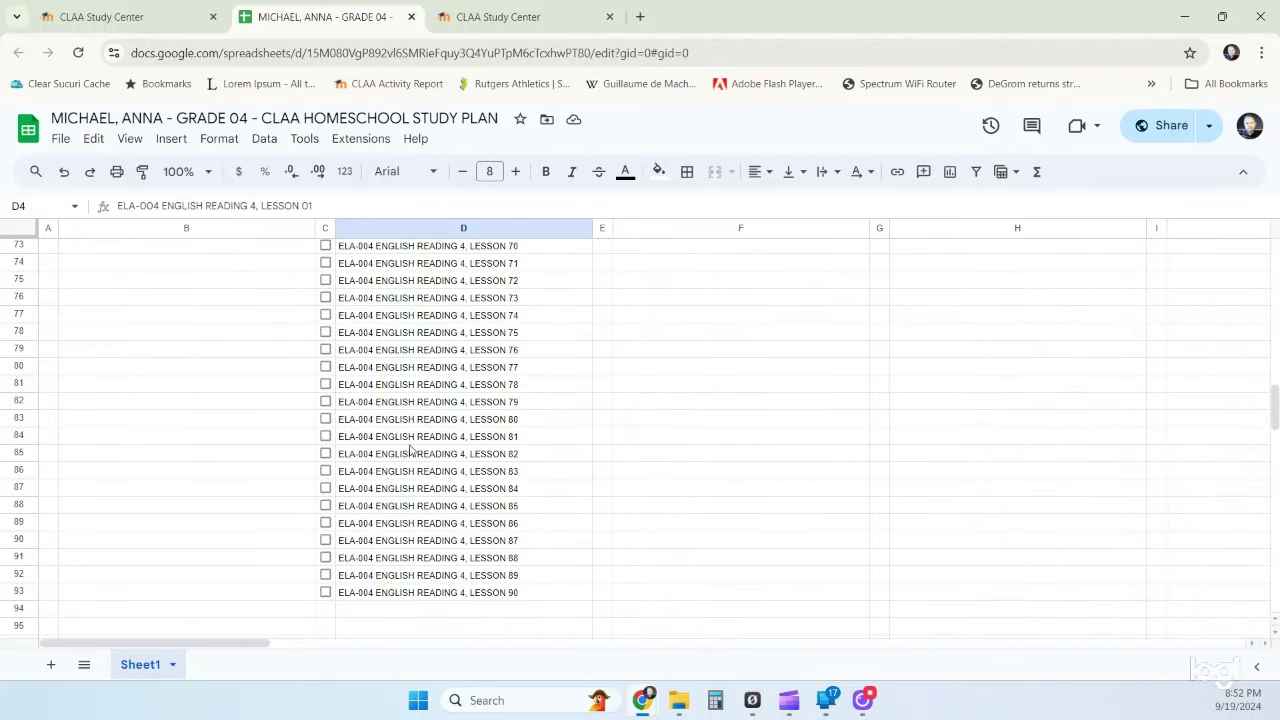
pyautogui.click(531, 597)
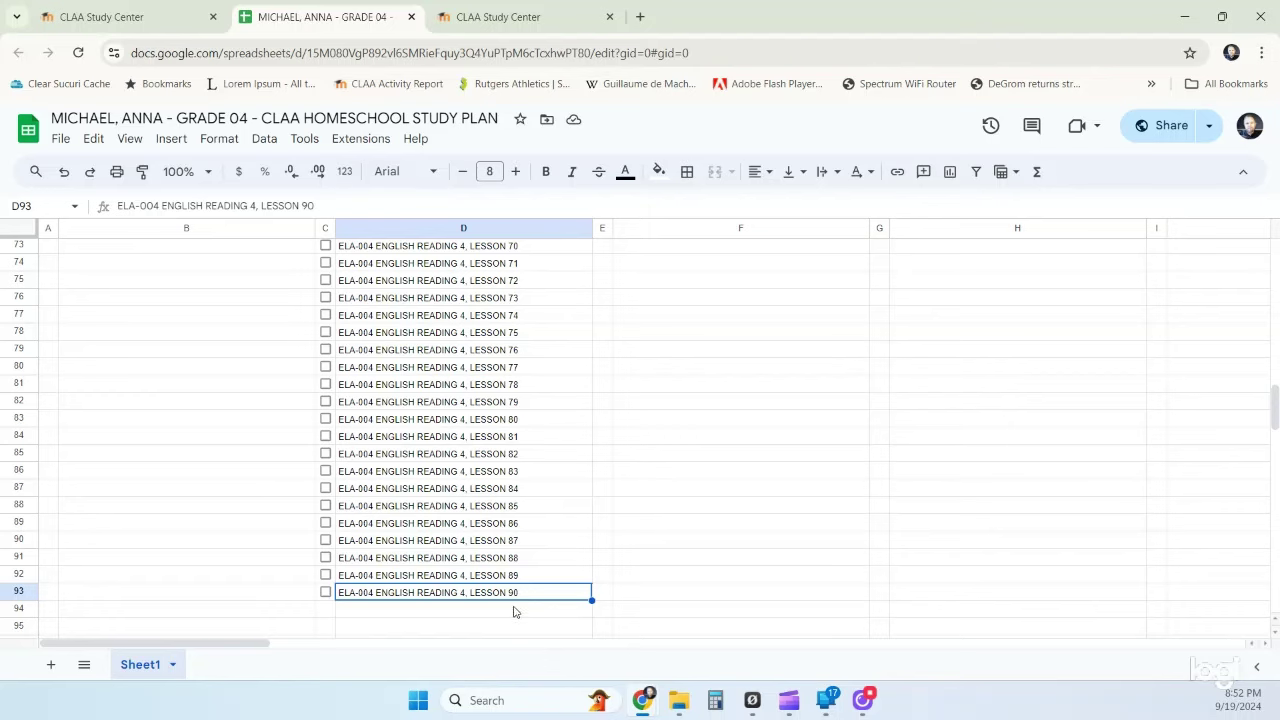
pyautogui.scroll(15, 510, 598)
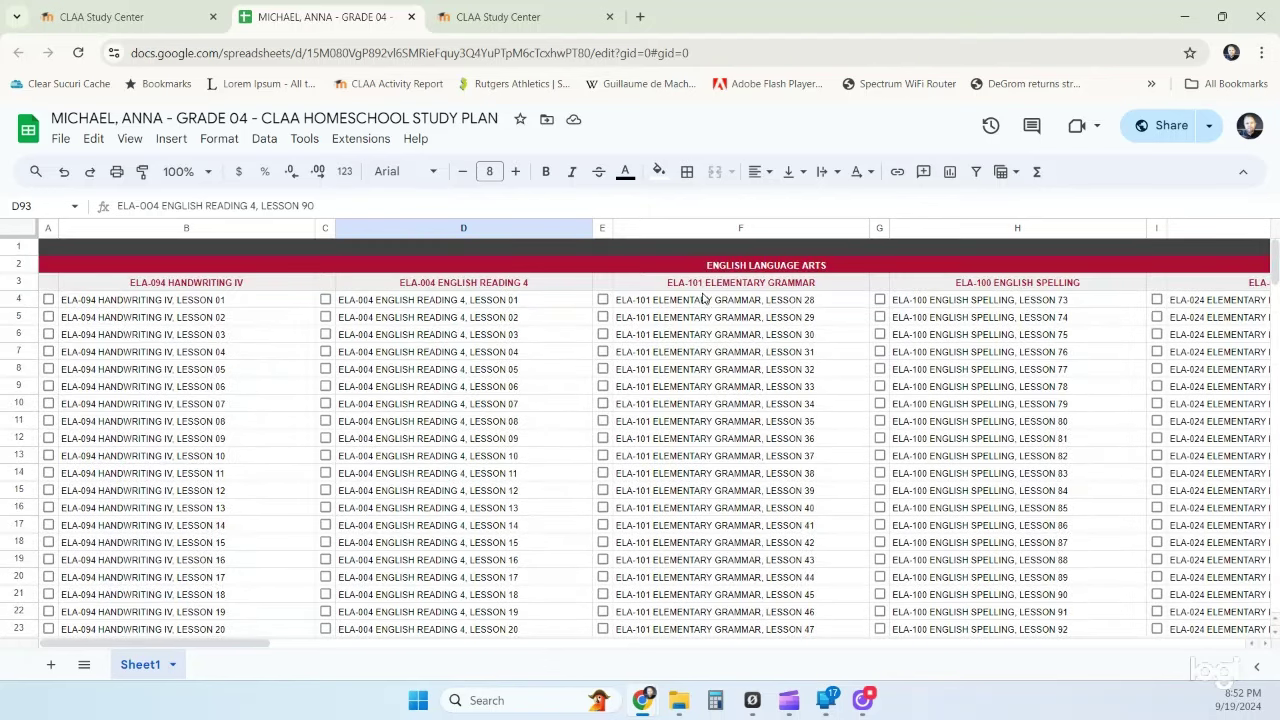
pyautogui.click(686, 302)
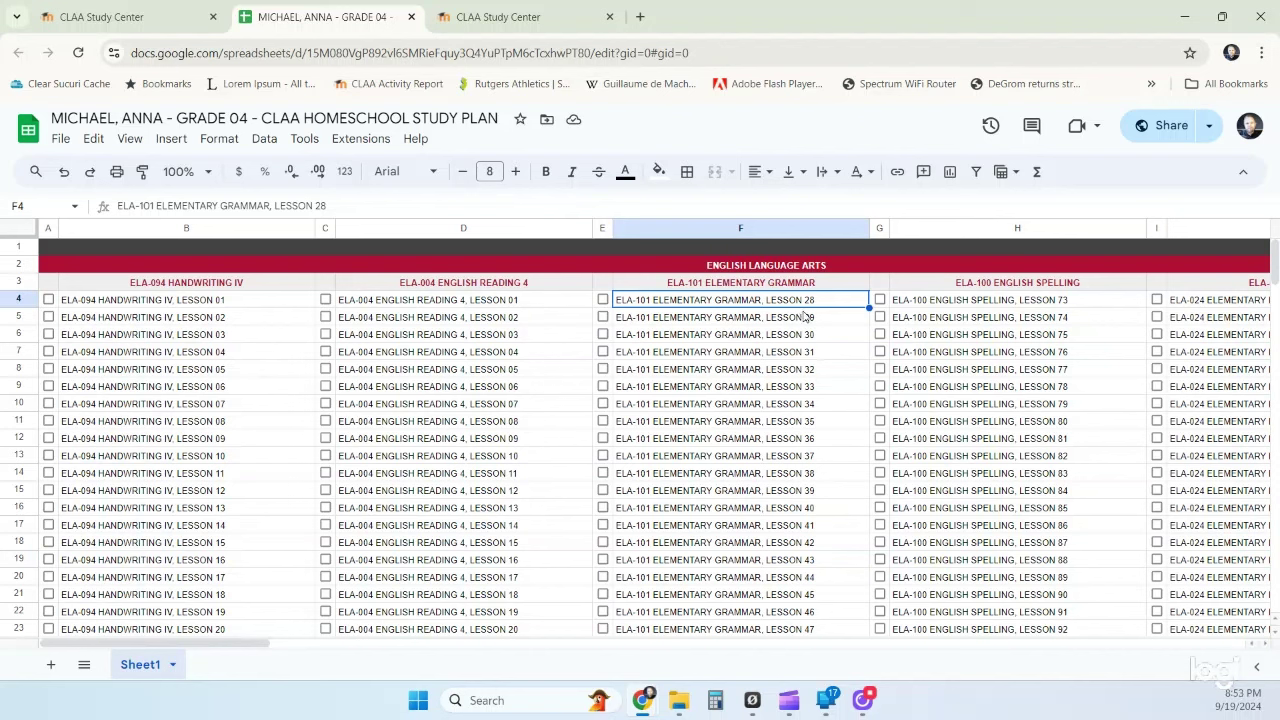
pyautogui.click(929, 305)
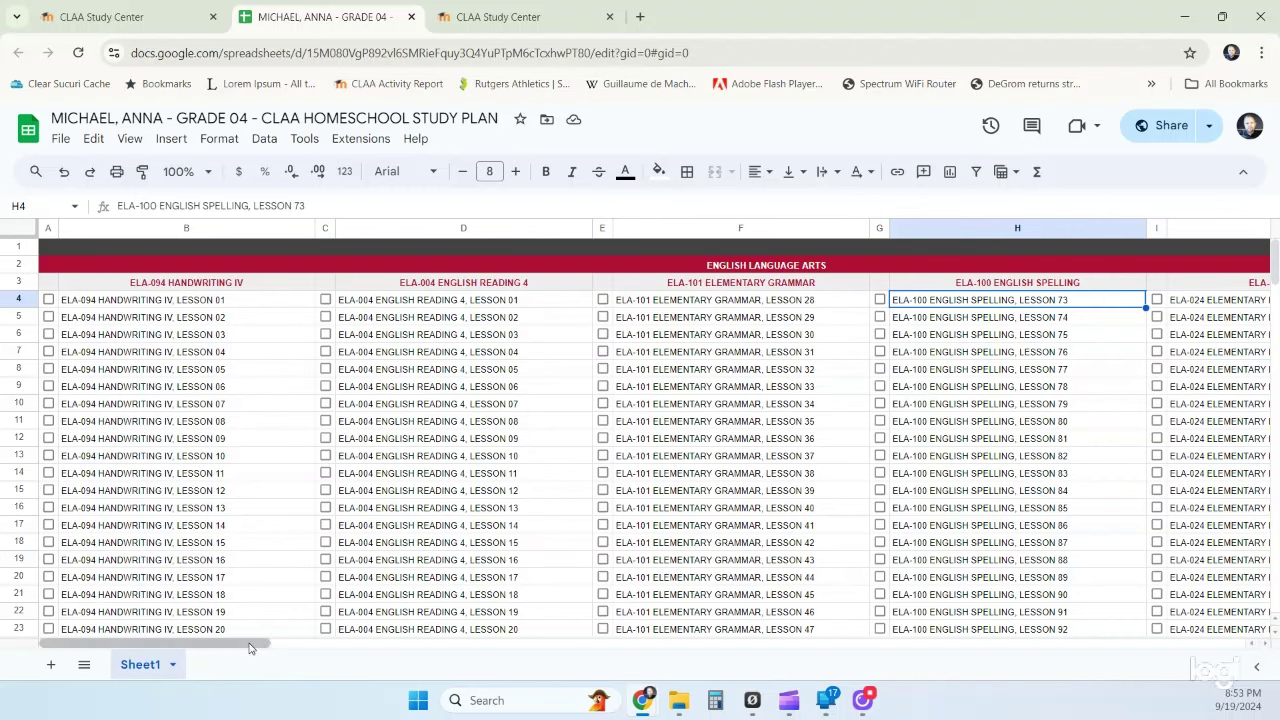
pyautogui.moveTo(249, 647); pyautogui.dragTo(331, 647)
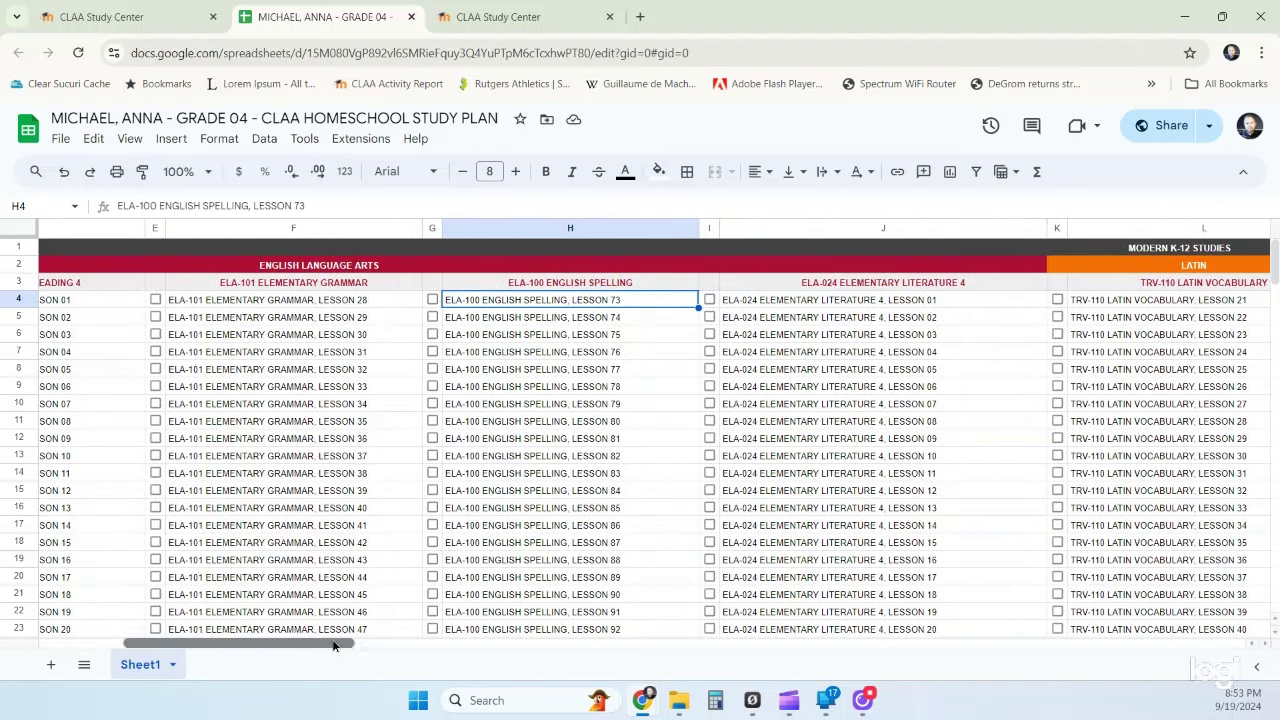
pyautogui.click(875, 305)
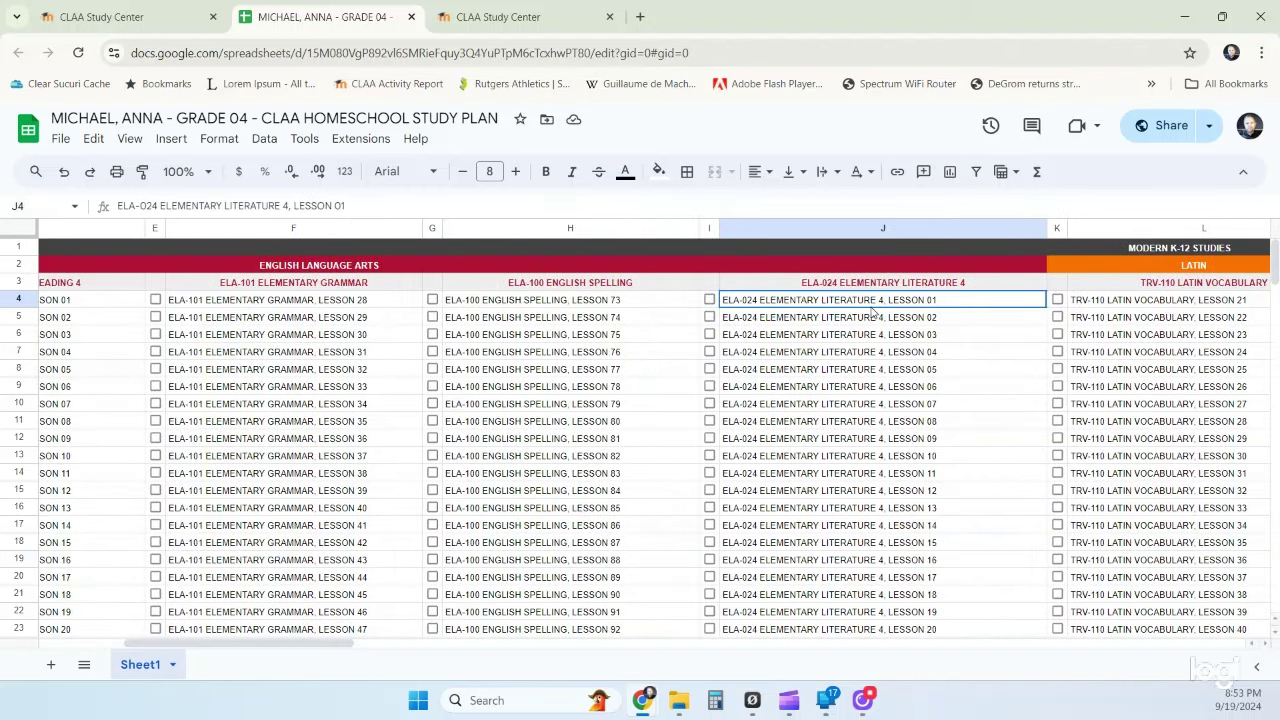
pyautogui.moveTo(344, 648); pyautogui.dragTo(433, 648)
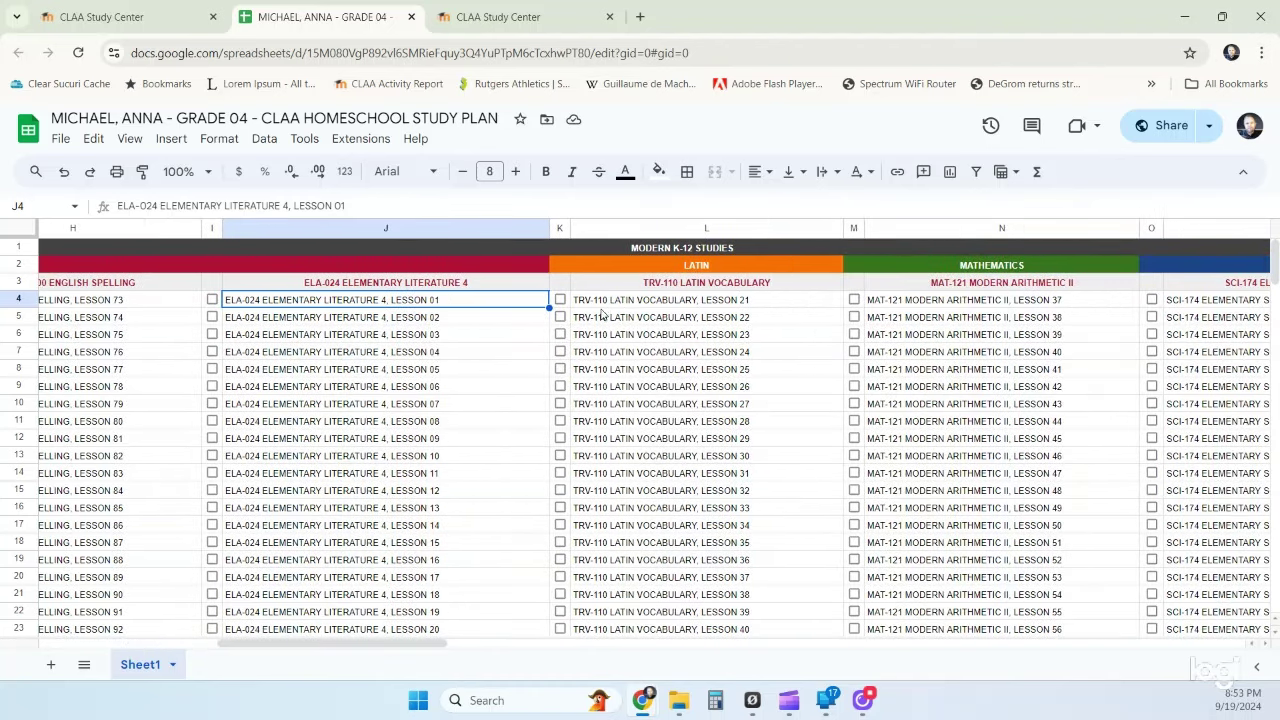
pyautogui.click(698, 306)
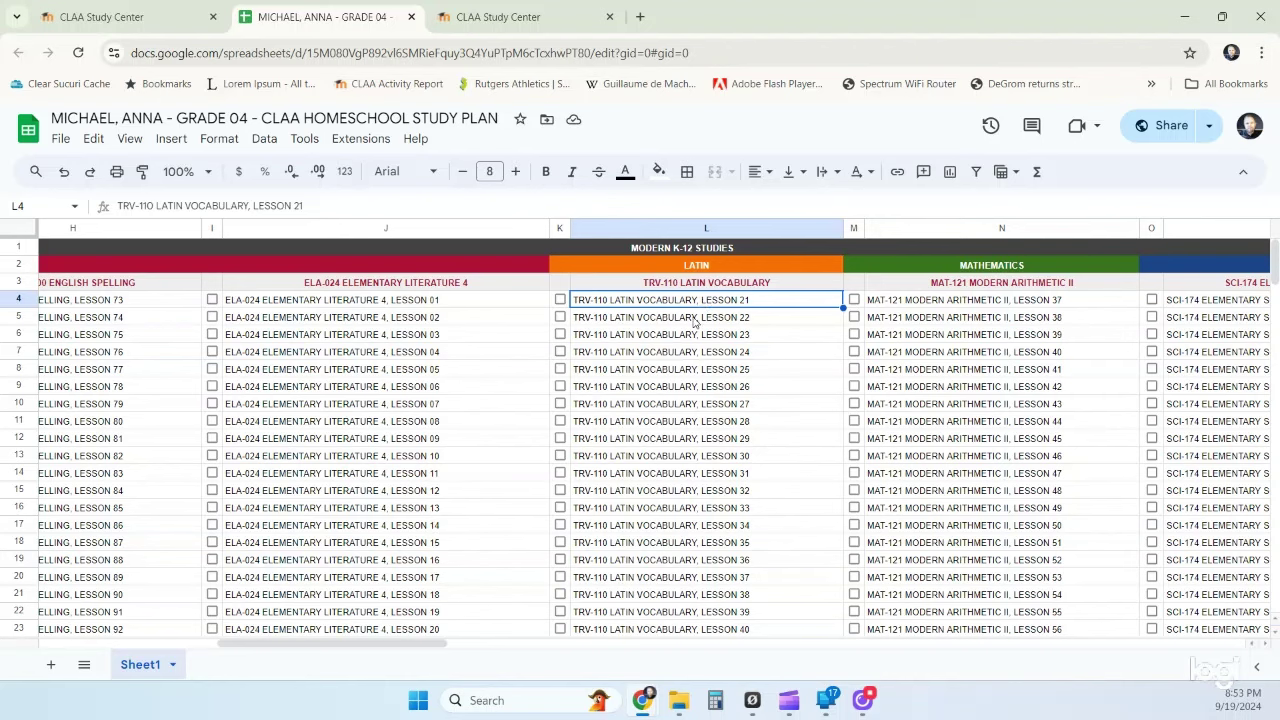
pyautogui.moveTo(399, 650); pyautogui.dragTo(476, 650)
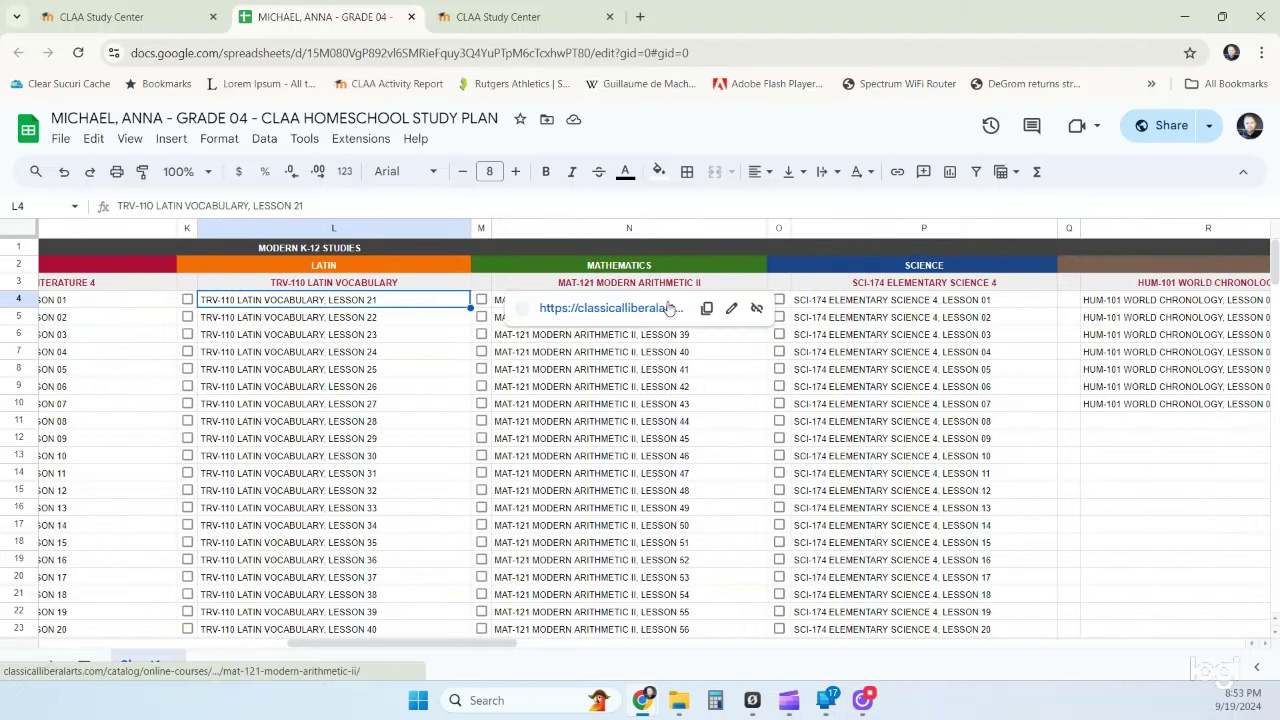
pyautogui.press('Right')
pyautogui.press('Right')
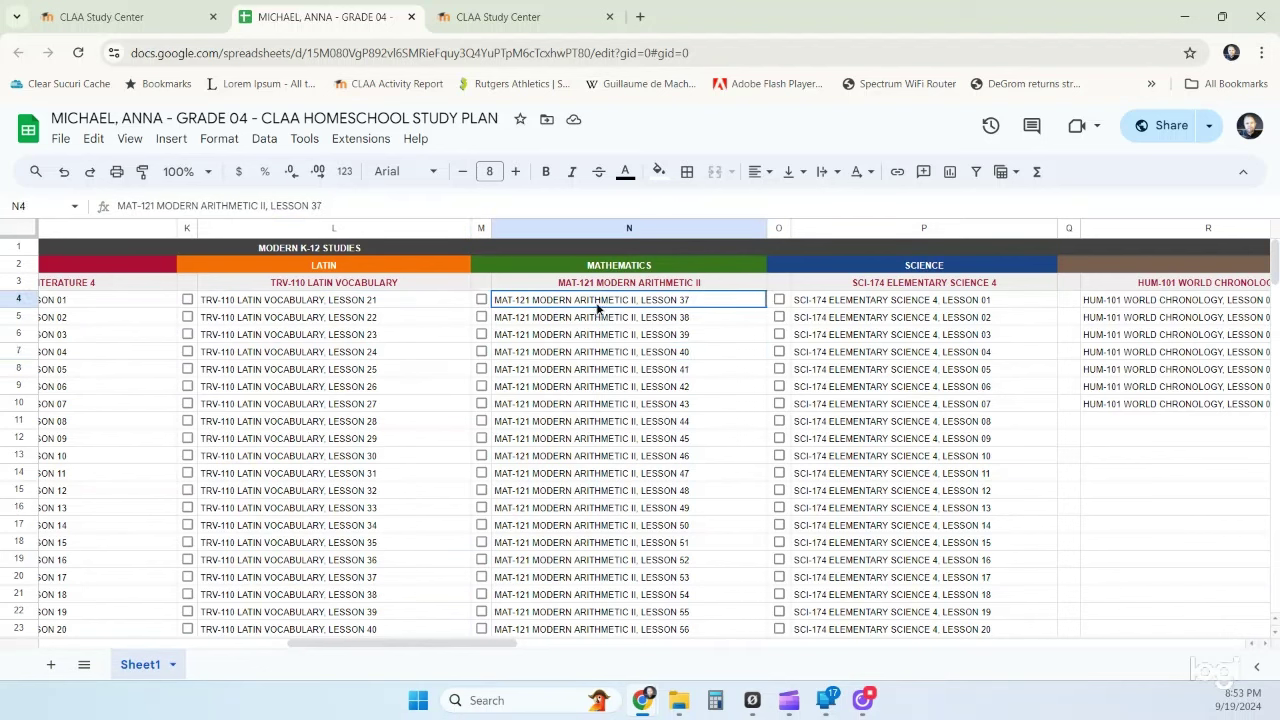
pyautogui.moveTo(945, 300)
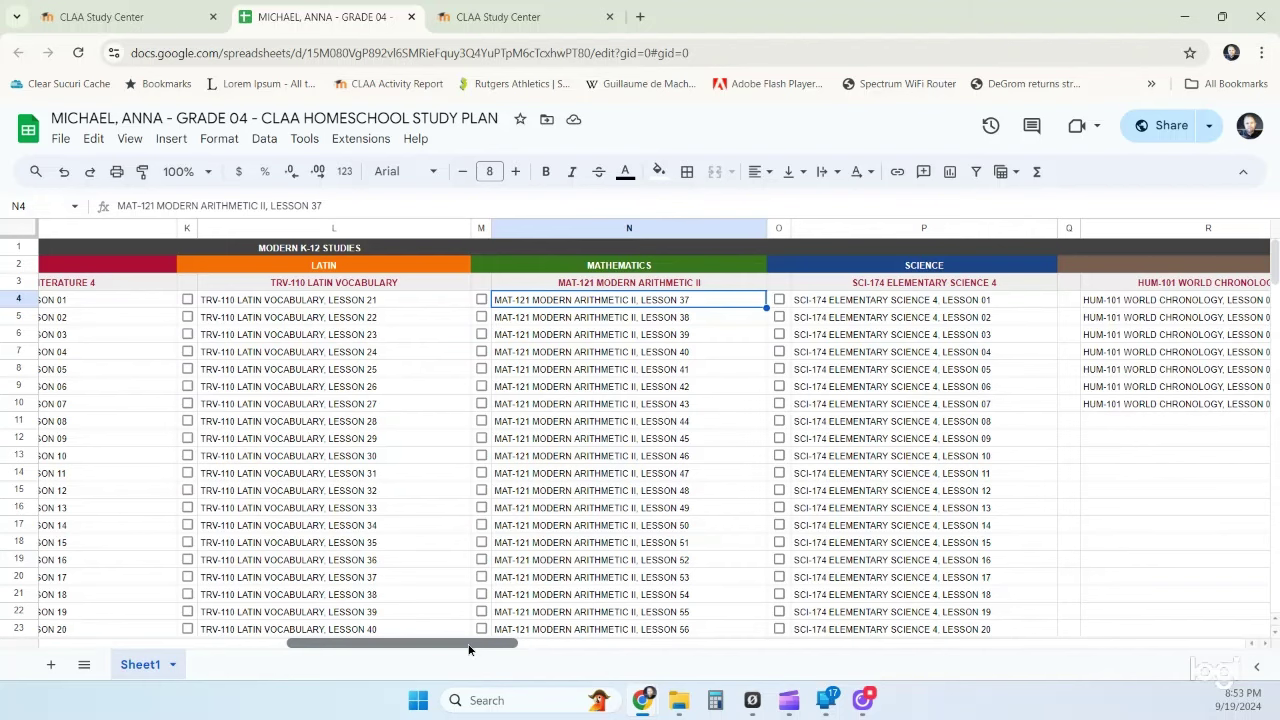
pyautogui.moveTo(469, 649); pyautogui.dragTo(178, 649)
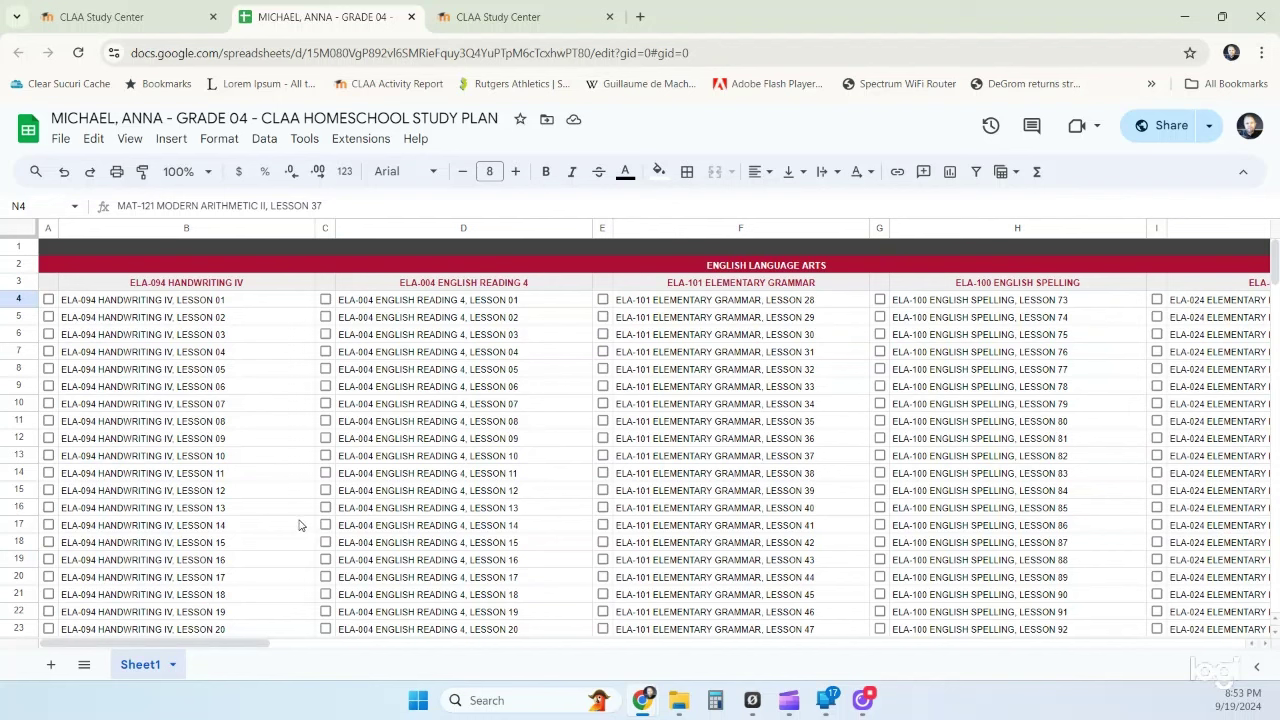
# - Fill the first Handwriting, English Reading Lesson 01 and Elementary Grammar Lesson 28 cells bright green
pyautogui.click(238, 308)
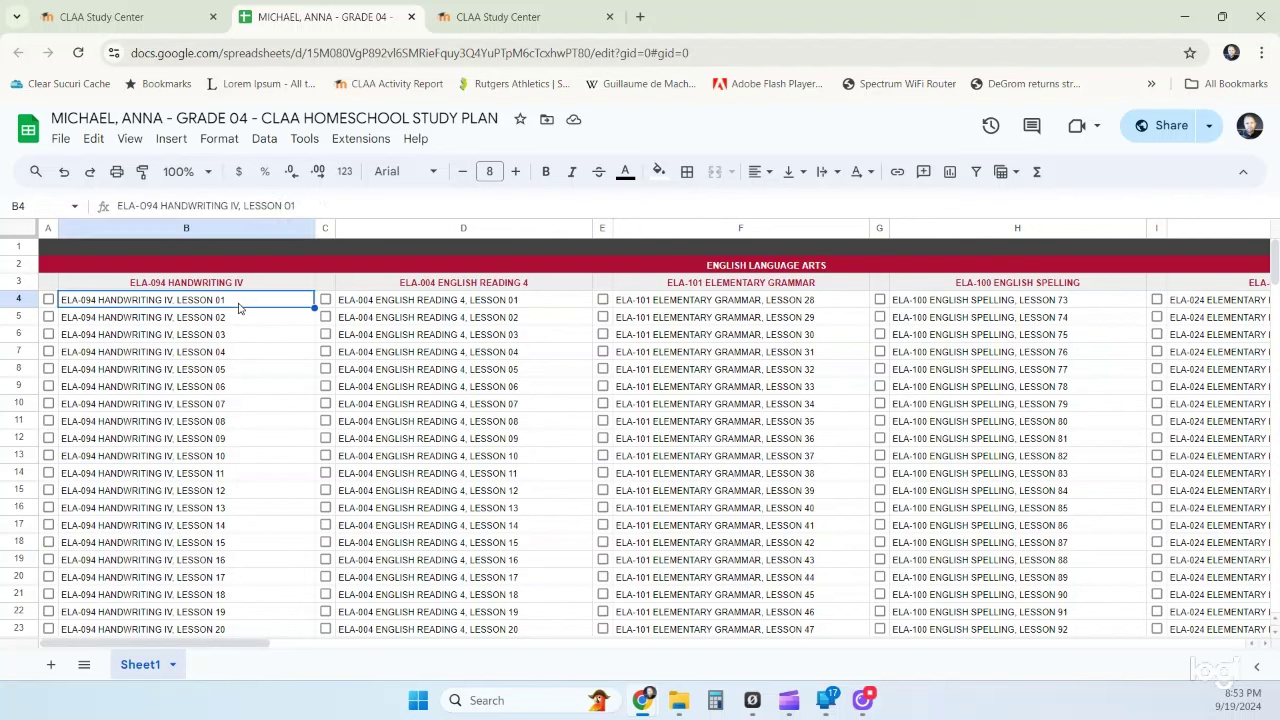
pyautogui.click(658, 171)
pyautogui.click(737, 248)
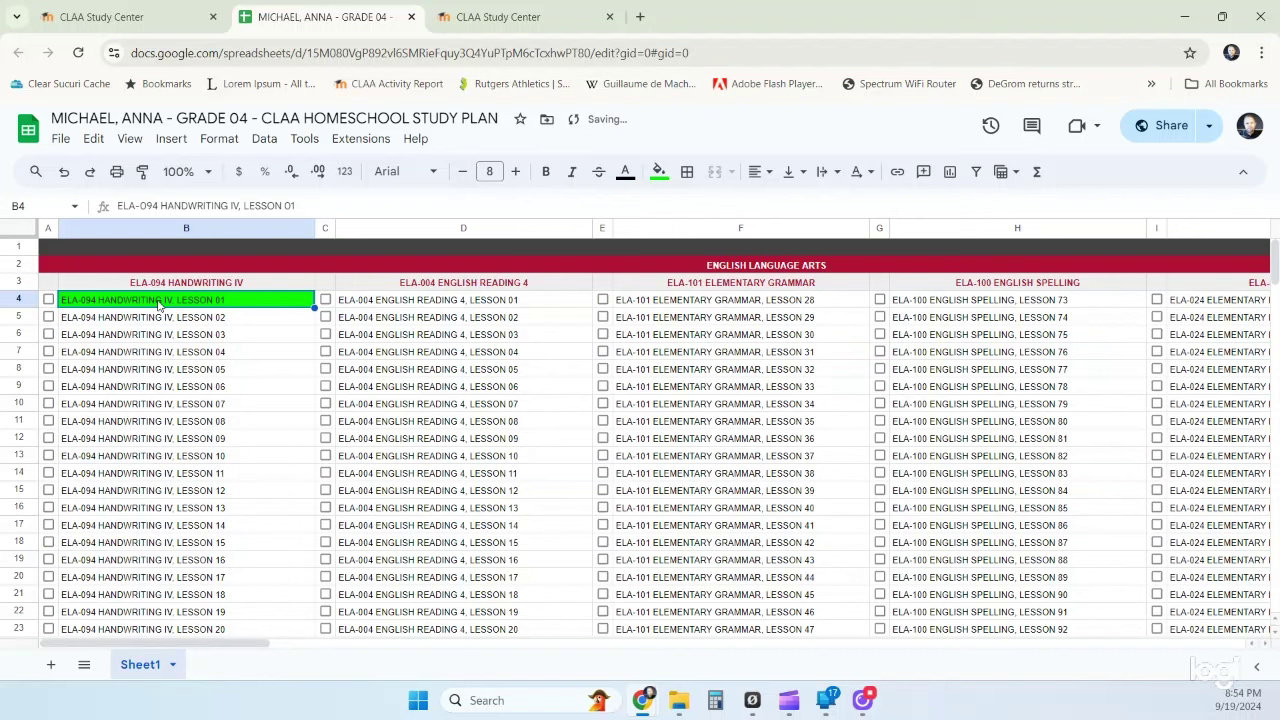
pyautogui.click(398, 305)
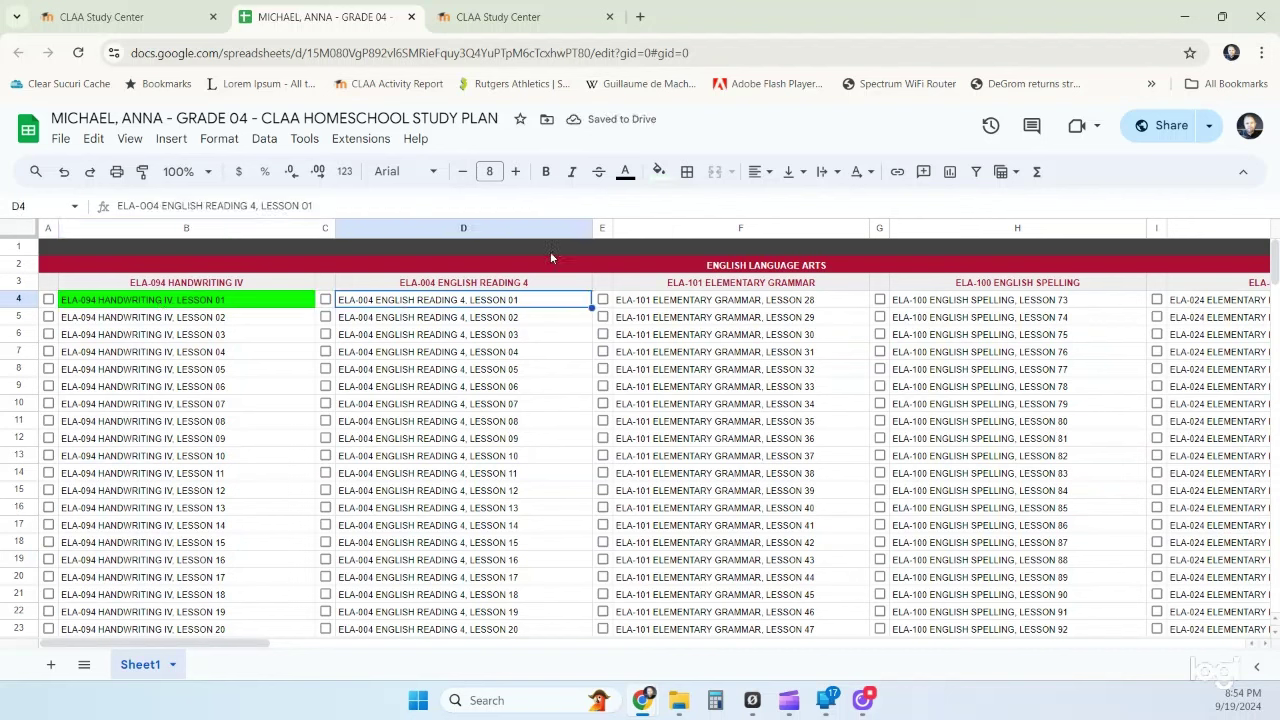
pyautogui.click(658, 171)
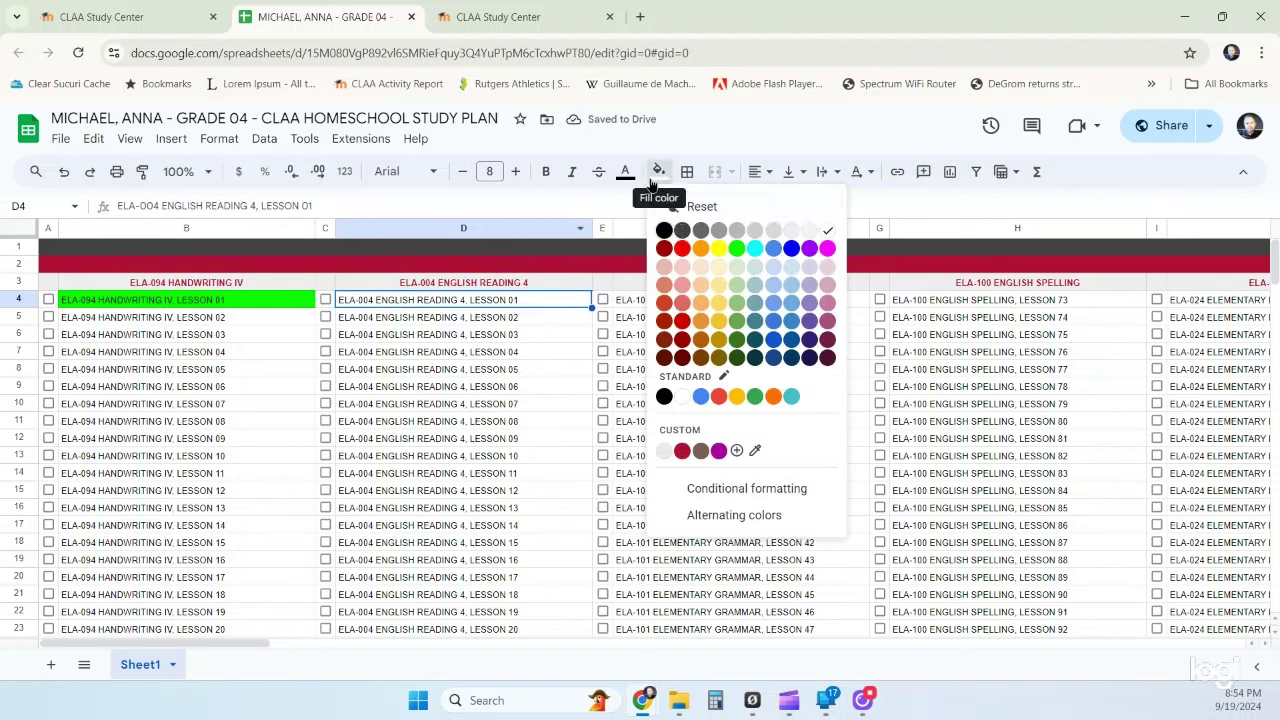
pyautogui.click(737, 249)
pyautogui.click(699, 305)
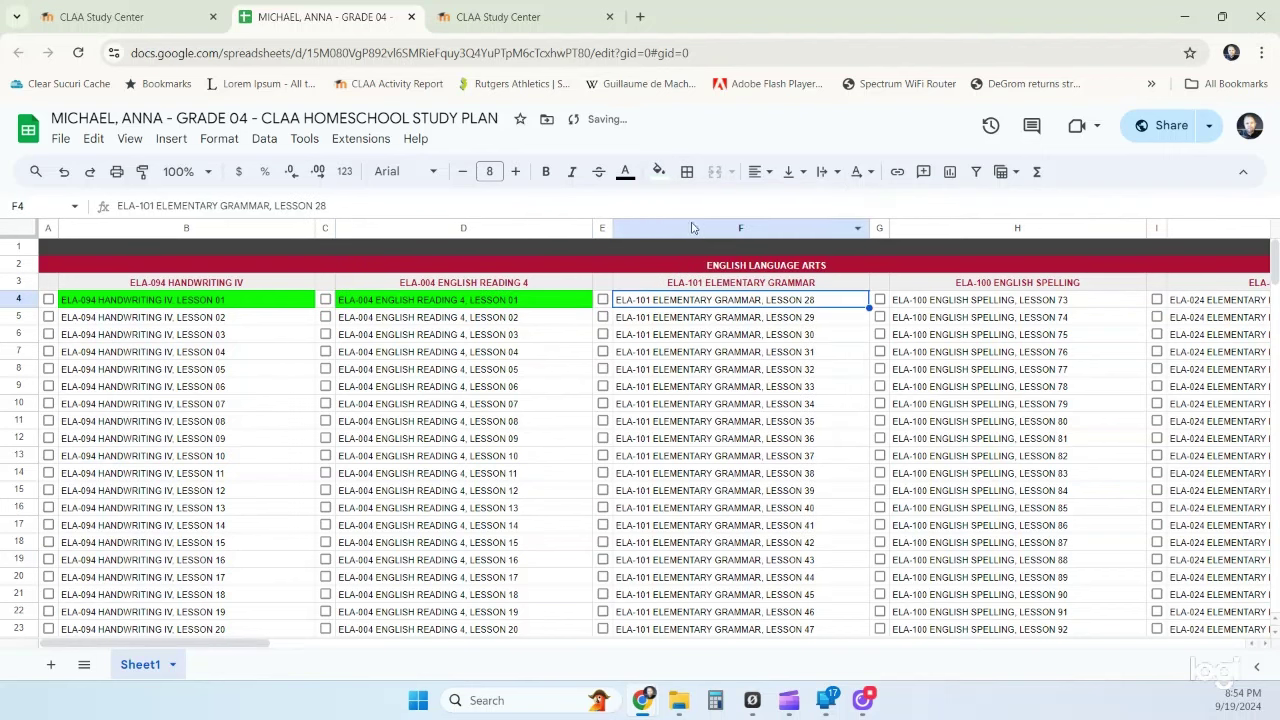
pyautogui.click(658, 171)
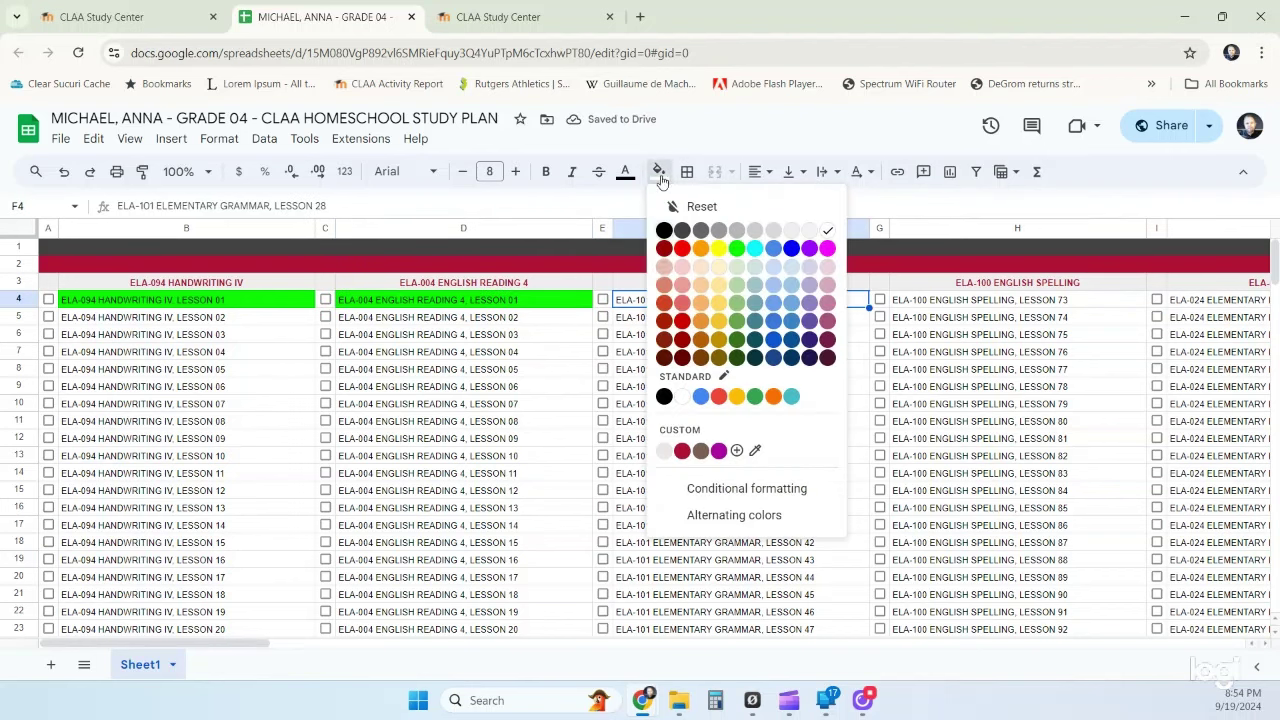
pyautogui.click(737, 249)
# - Fill H4 (Spelling 73), J4 (Literature 01) and L4 (Latin Vocabulary 21) bright green
pyautogui.moveTo(237, 644); pyautogui.dragTo(286, 650)
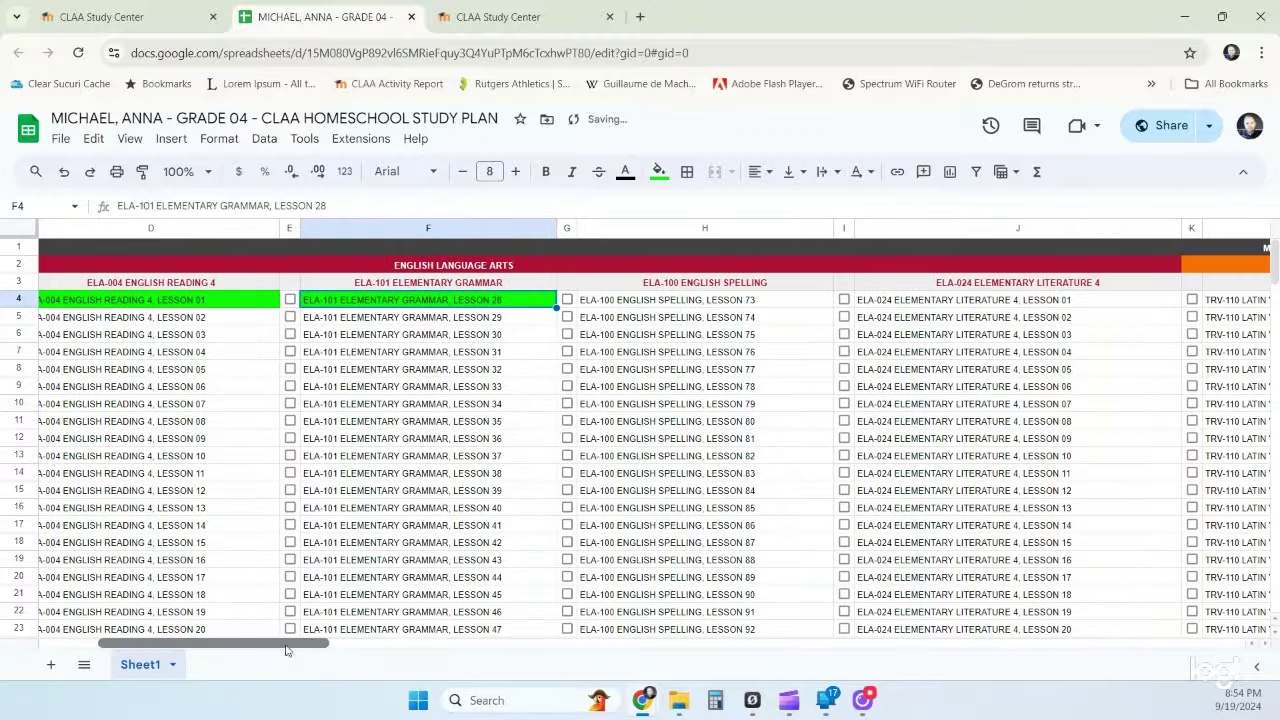
pyautogui.click(614, 300)
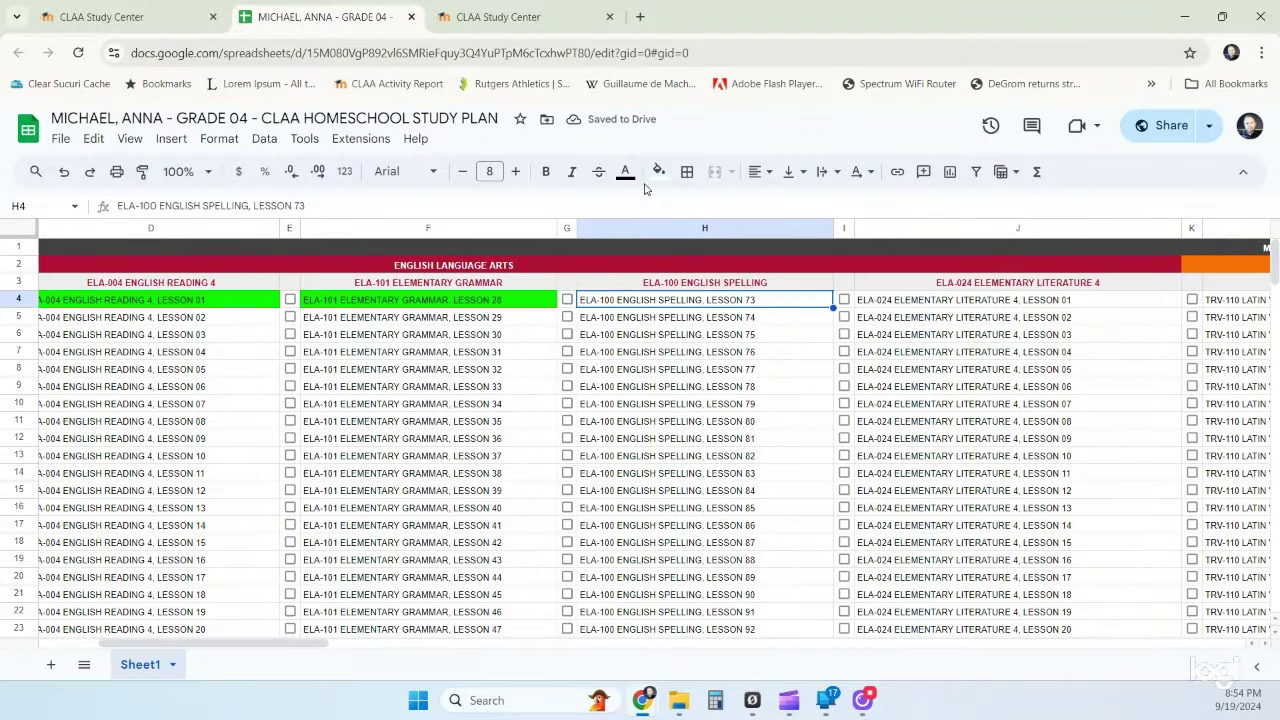
pyautogui.click(658, 171)
pyautogui.click(735, 247)
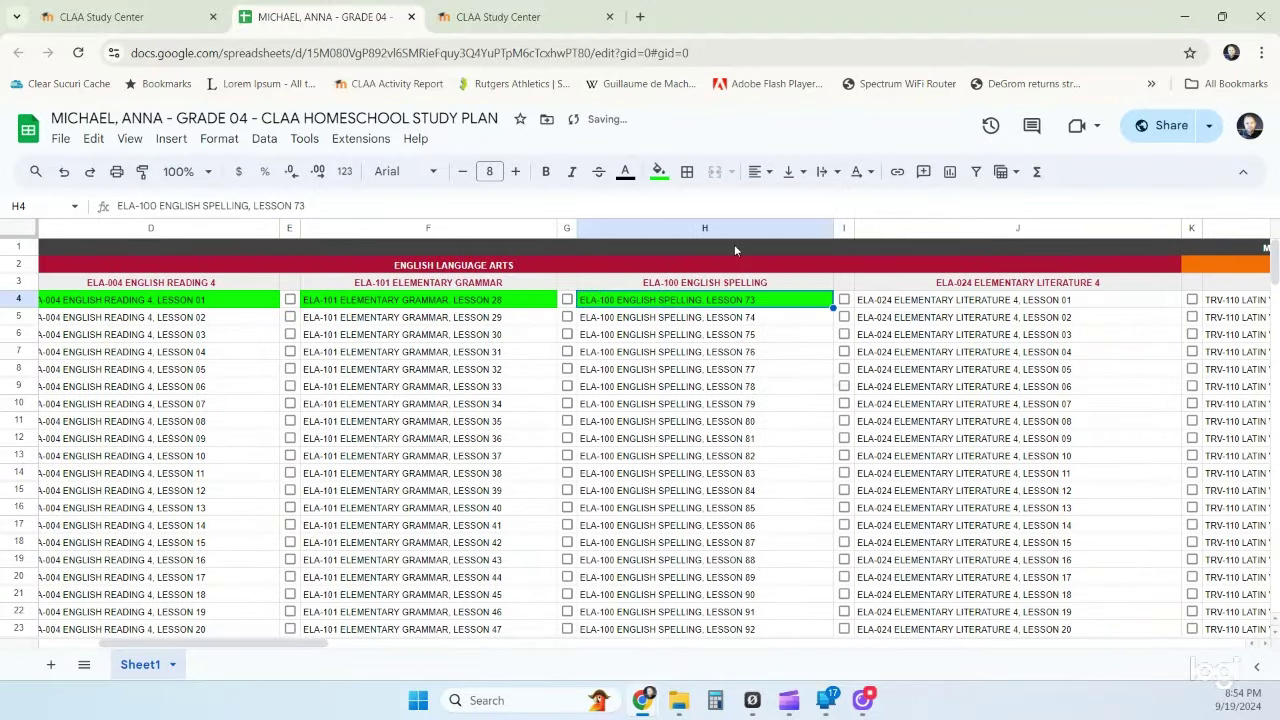
pyautogui.click(898, 303)
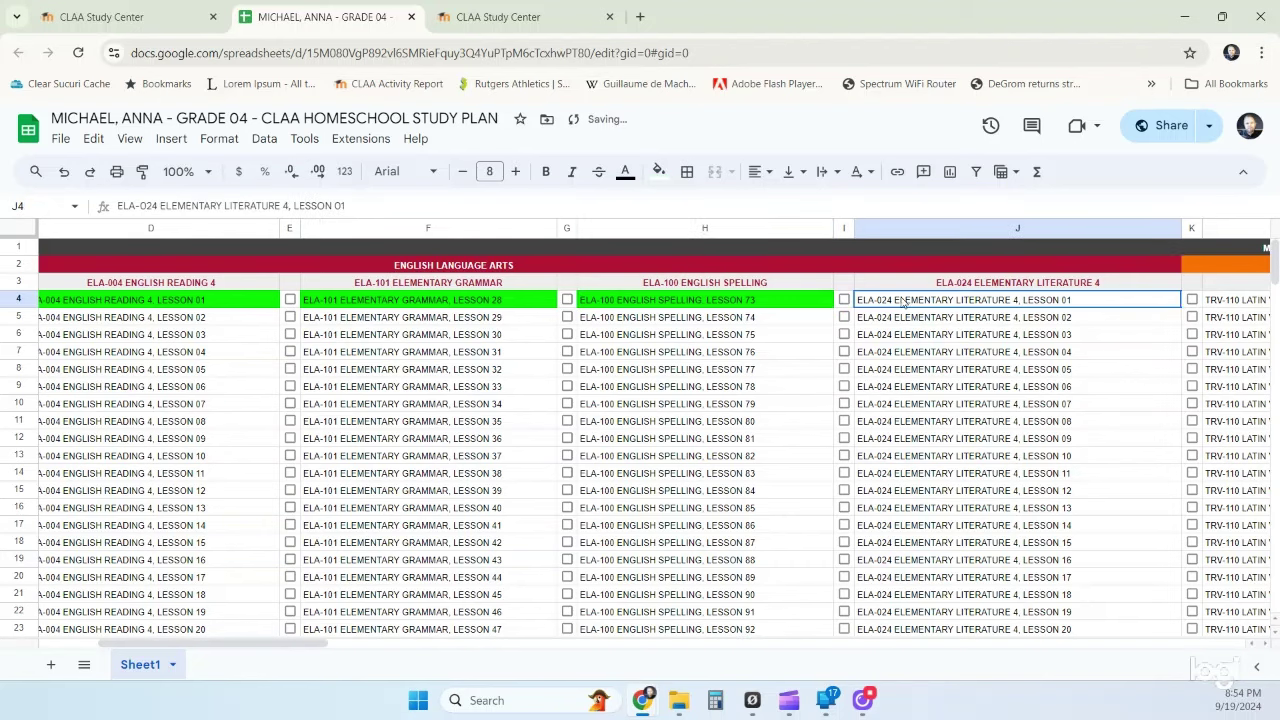
pyautogui.click(658, 171)
pyautogui.click(737, 250)
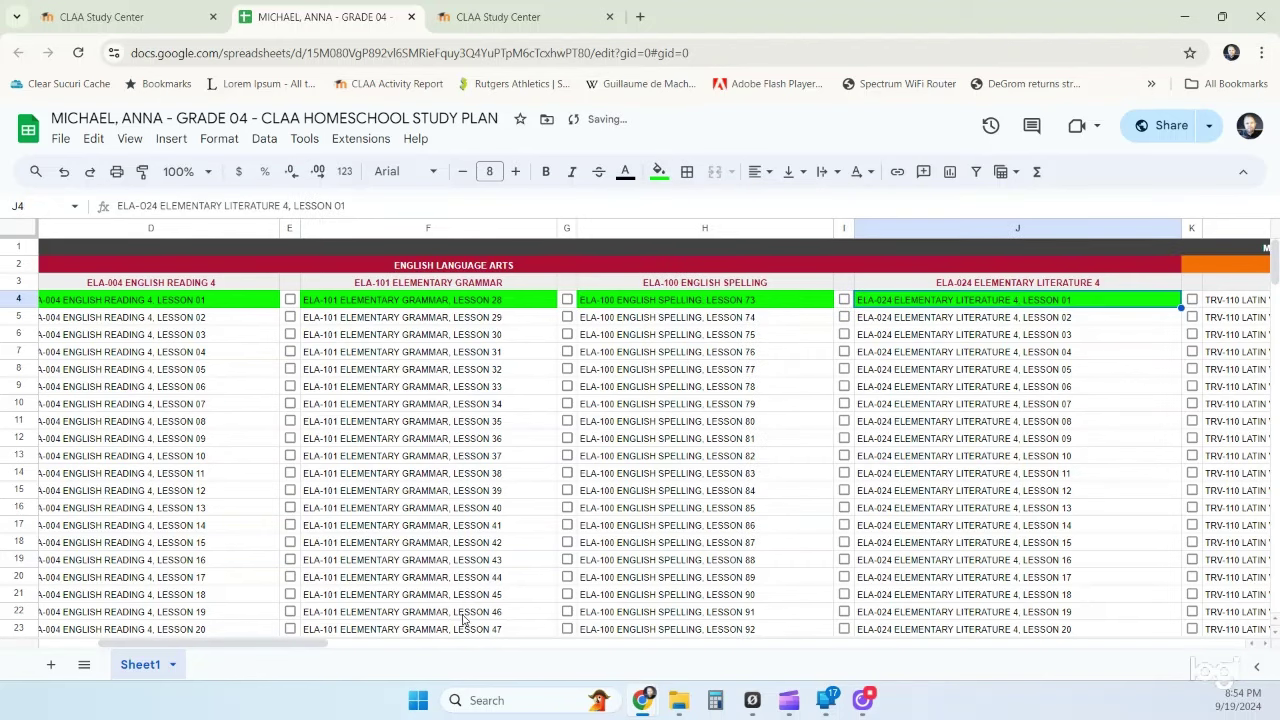
pyautogui.moveTo(286, 644); pyautogui.dragTo(449, 644)
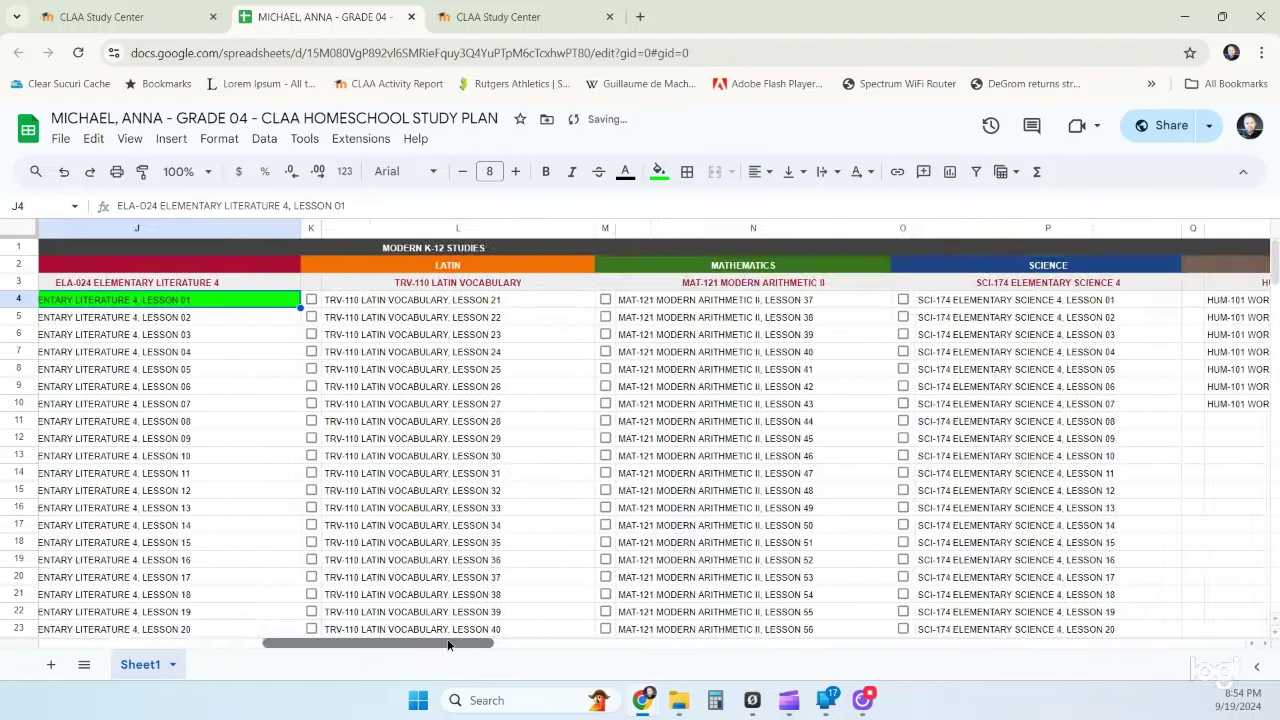
pyautogui.click(436, 303)
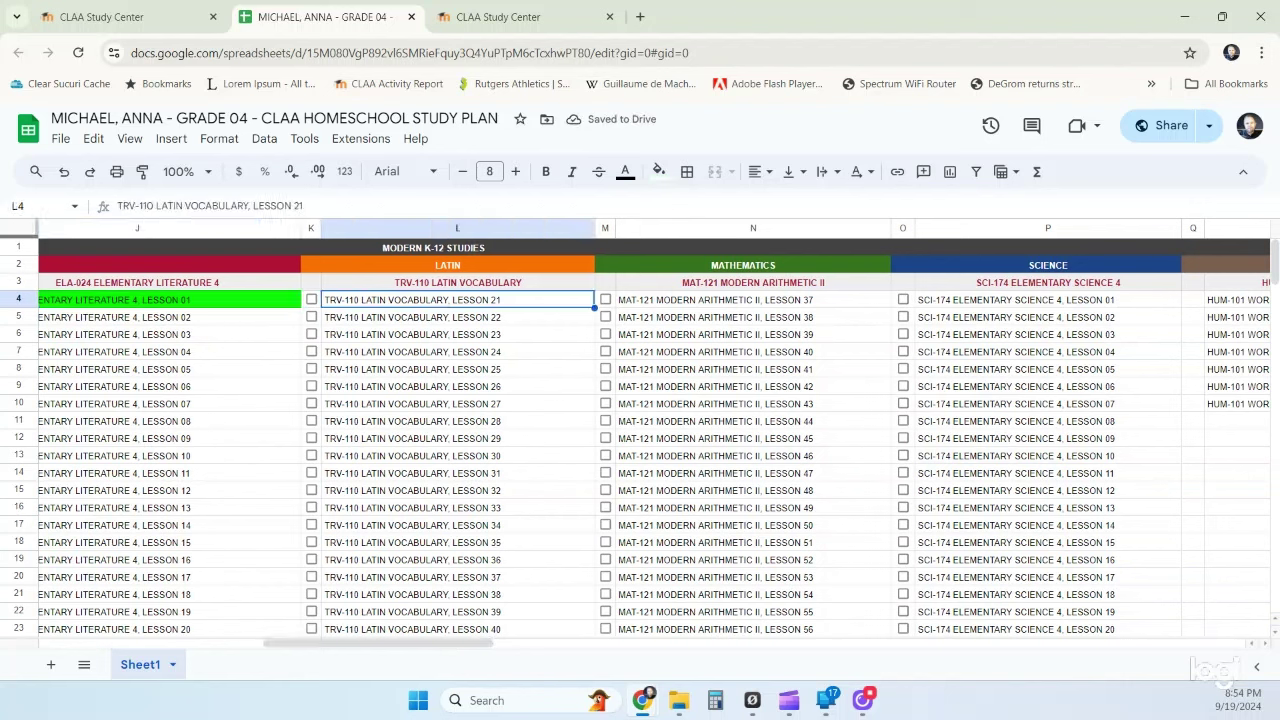
pyautogui.click(658, 171)
pyautogui.click(737, 252)
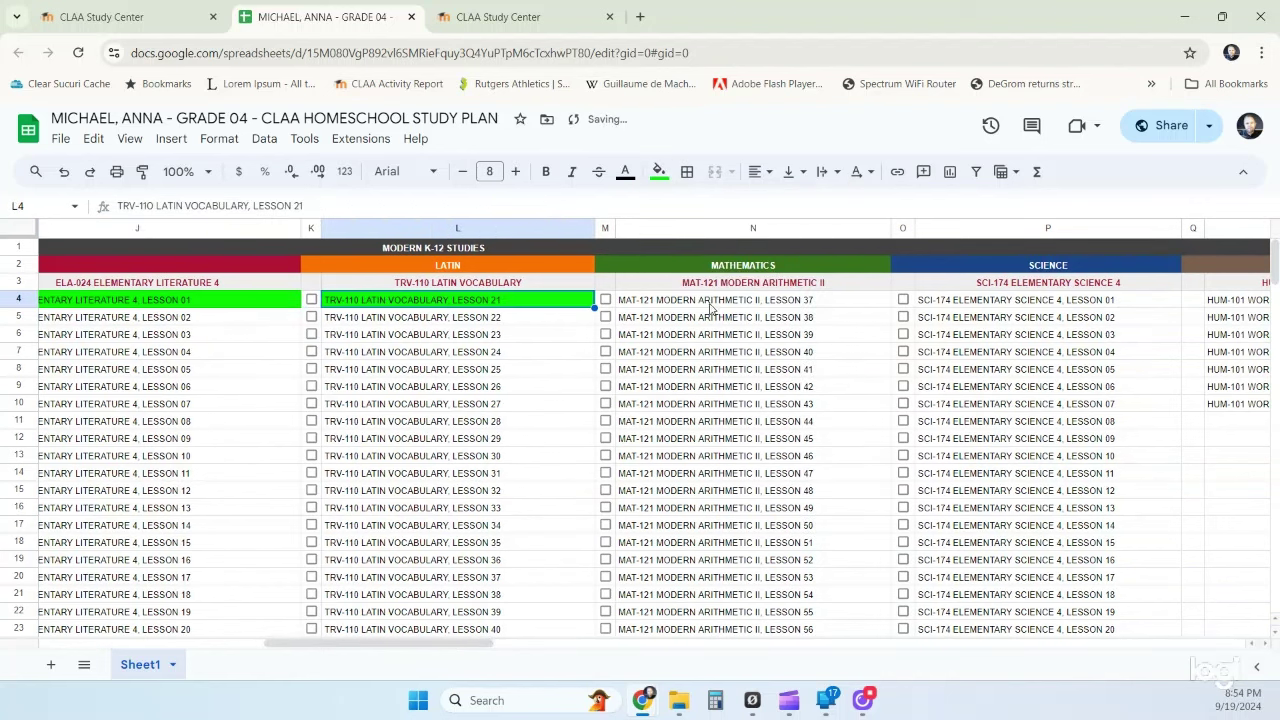
# - Fill N4 (Arithmetic 37), P4 (Science 01) and R4 (World Chronology 01) bright green
pyautogui.click(710, 307)
pyautogui.click(658, 171)
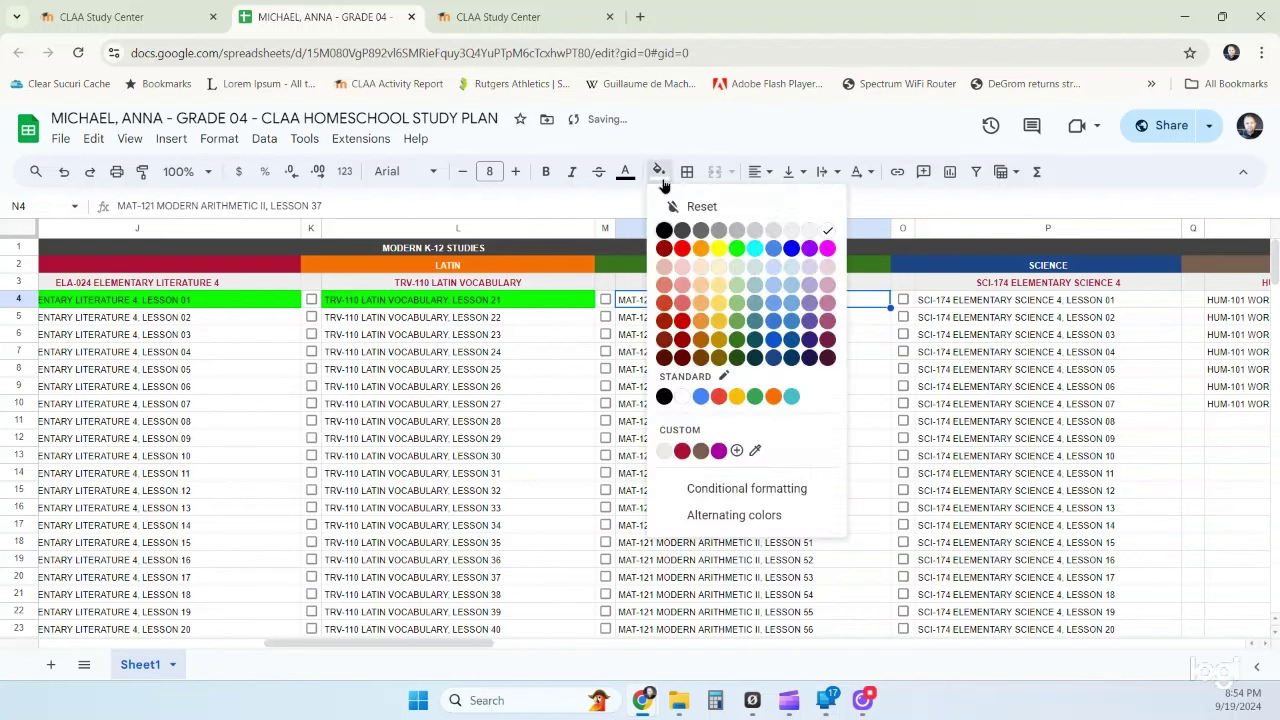
pyautogui.click(737, 248)
pyautogui.click(948, 305)
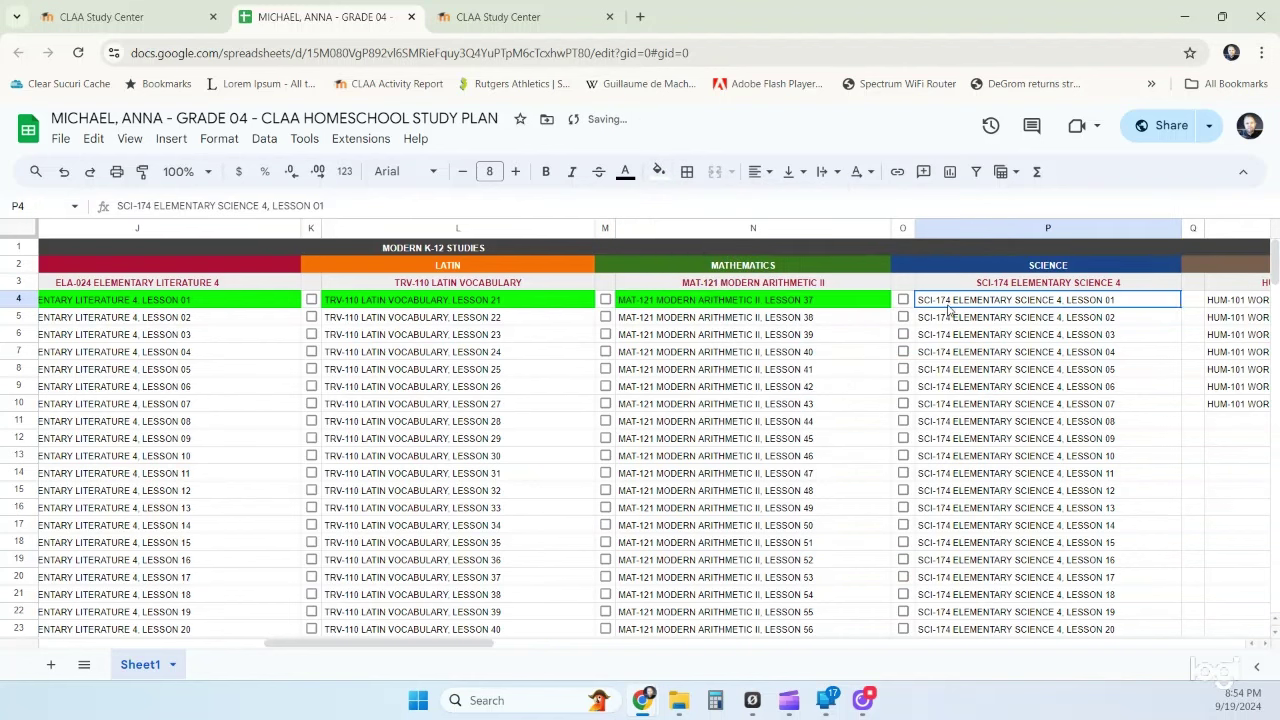
pyautogui.click(658, 171)
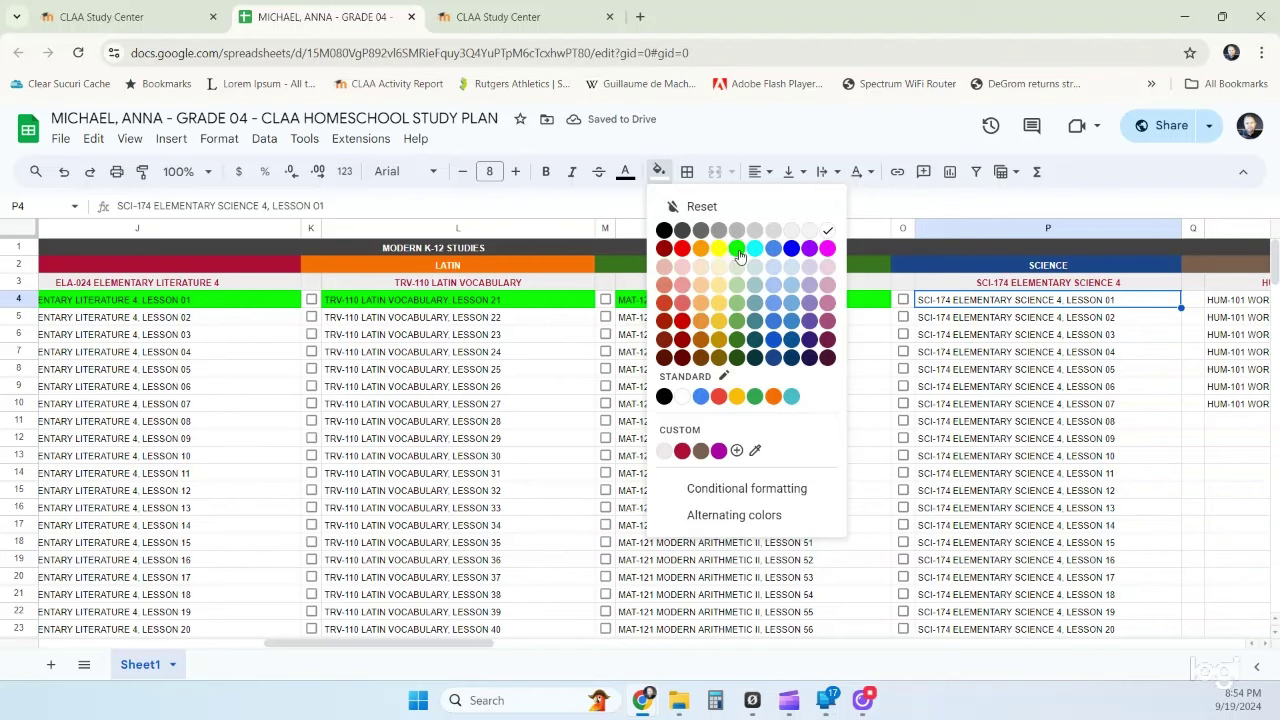
pyautogui.click(738, 250)
pyautogui.moveTo(417, 643); pyautogui.dragTo(550, 645)
pyautogui.click(604, 306)
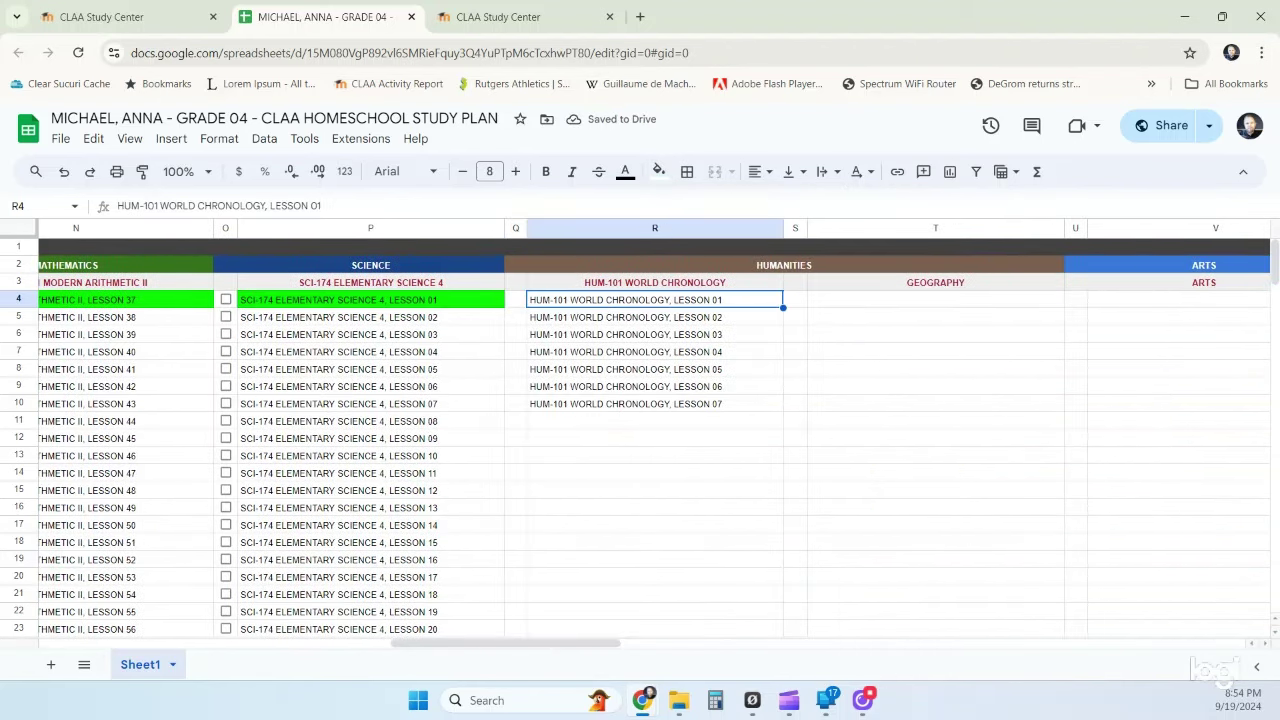
pyautogui.click(658, 171)
pyautogui.click(738, 252)
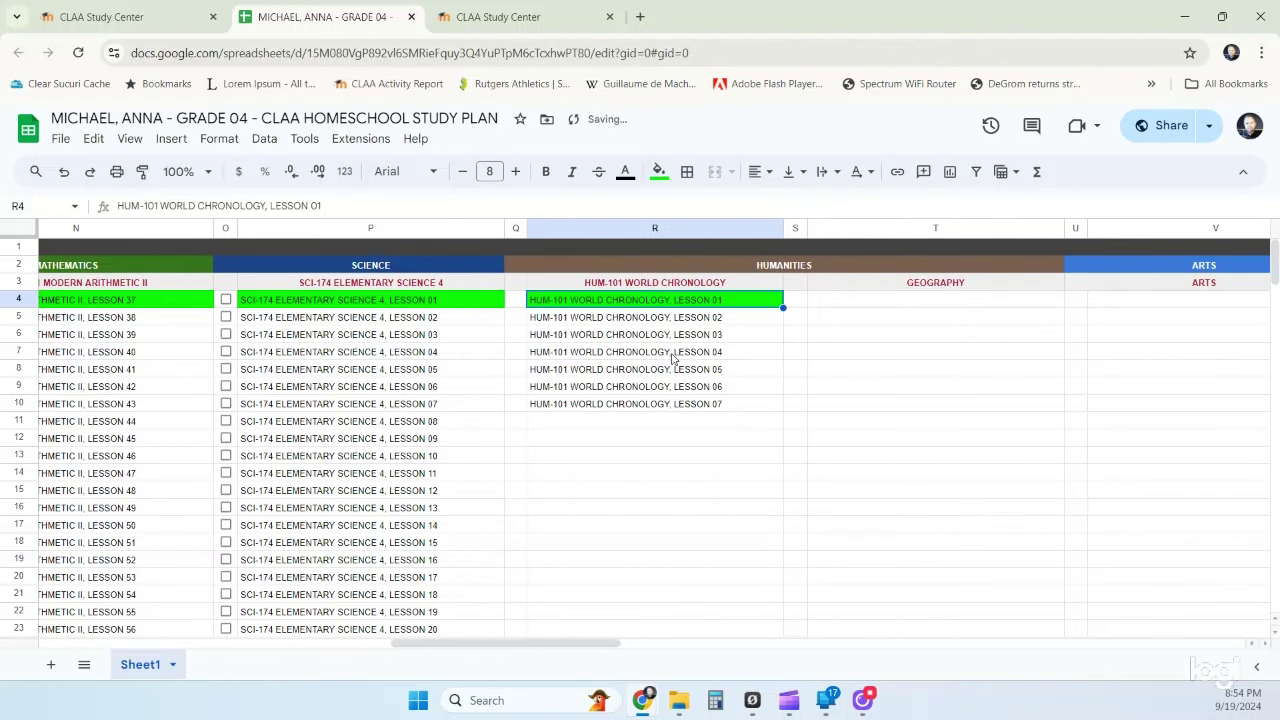
pyautogui.moveTo(551, 645); pyautogui.dragTo(1111, 648)
# - Fill AF4 (Aesop's Fables 109) and AI4 (Catholic Bible 88) bright green
pyautogui.click(563, 305)
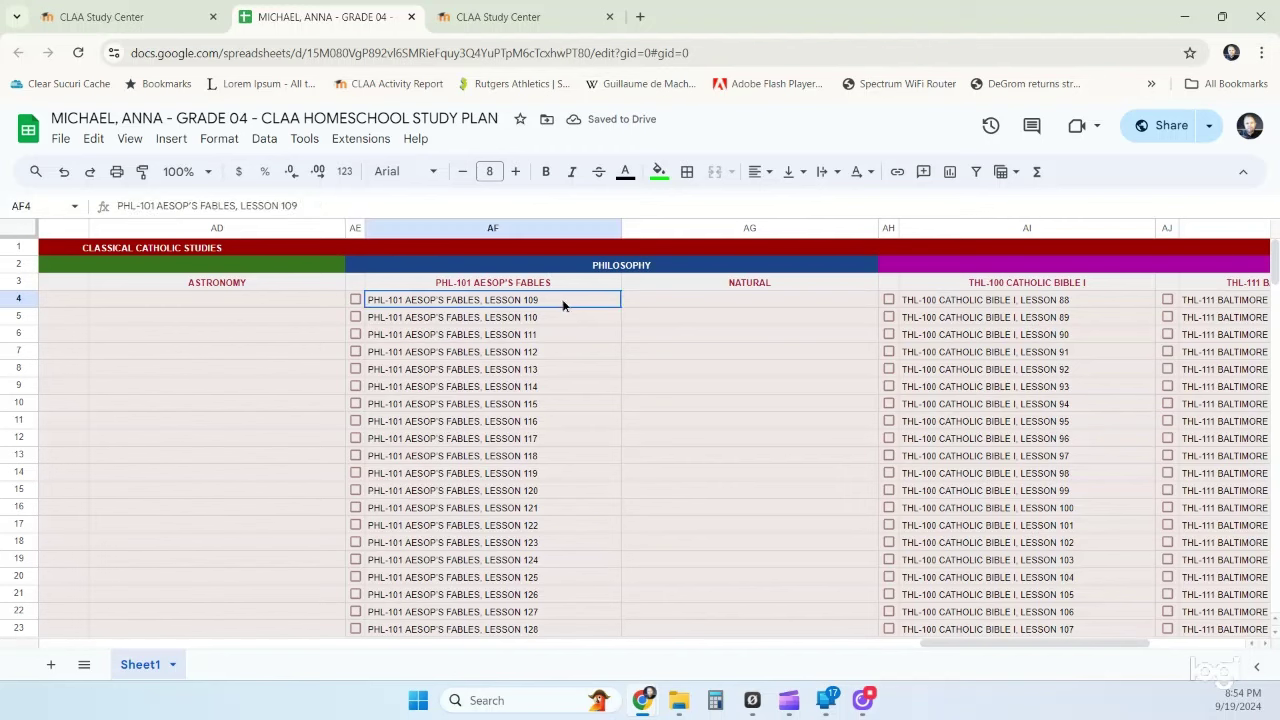
pyautogui.click(660, 171)
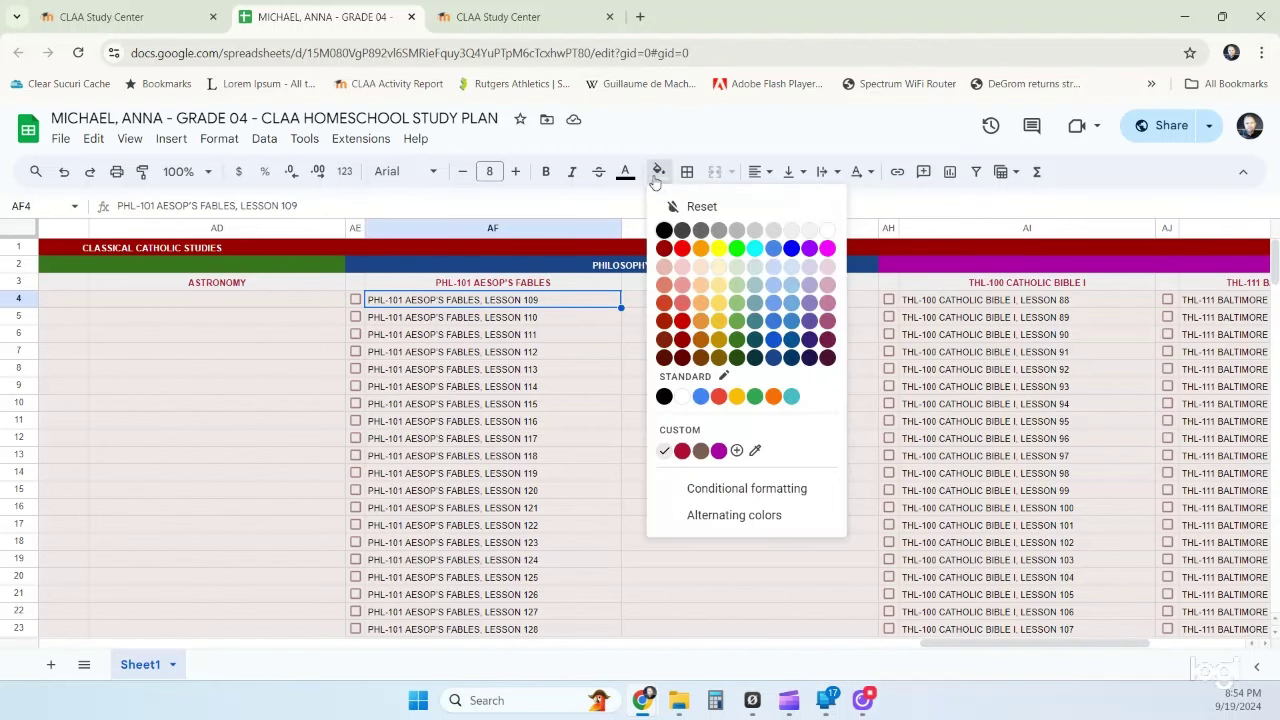
pyautogui.click(737, 249)
pyautogui.click(1007, 301)
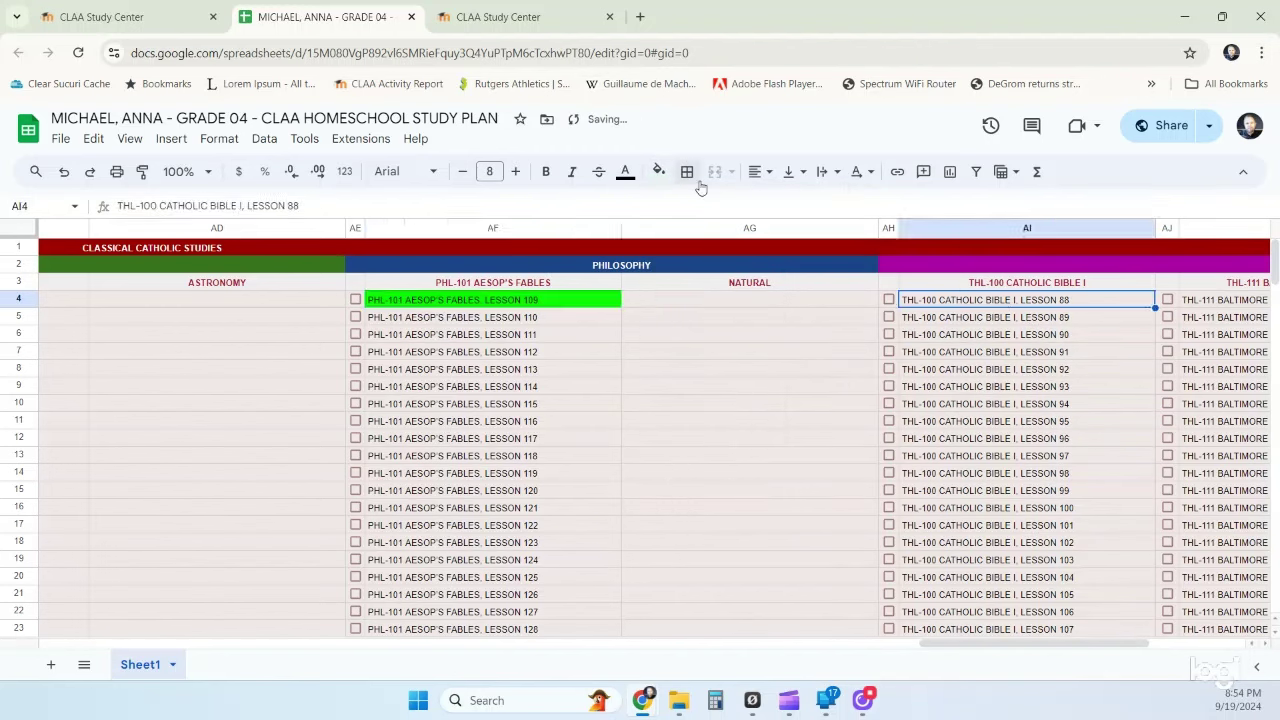
pyautogui.click(660, 171)
pyautogui.click(737, 250)
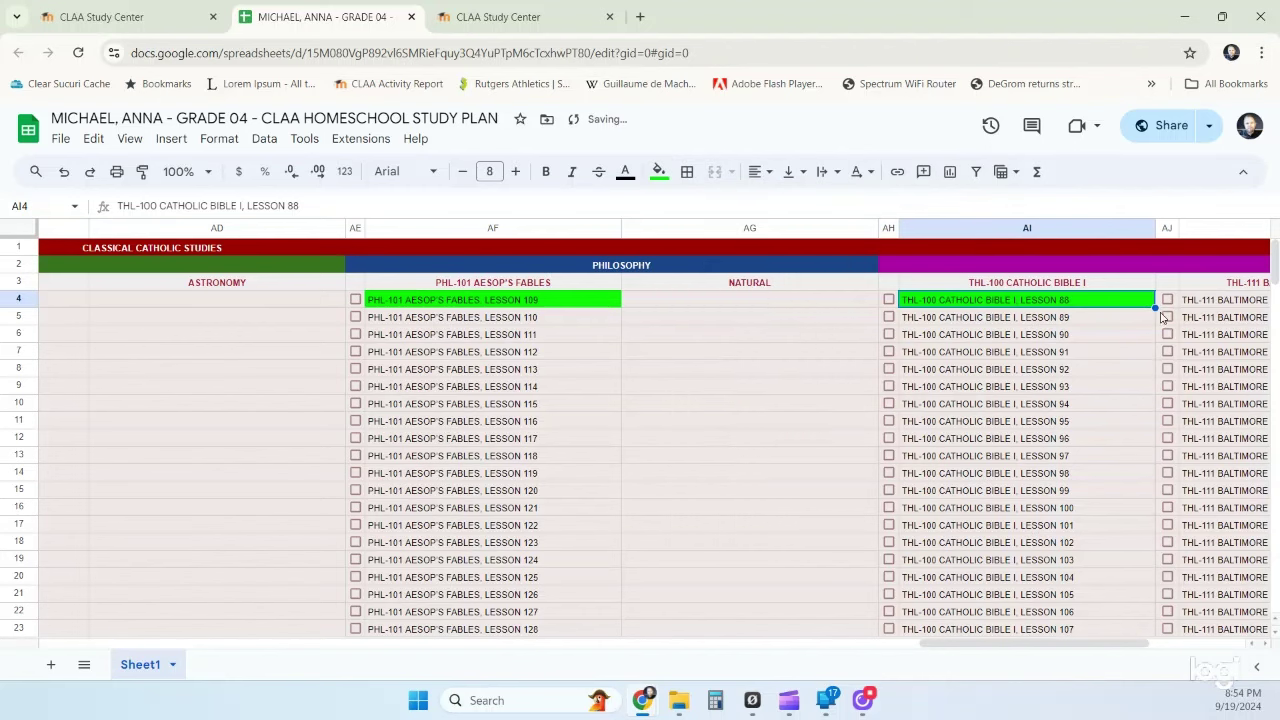
# - Fill AK4 (Baltimore Catechism 01) and AM4 (Lives of the Saints 145) bright green
pyautogui.click(1193, 300)
pyautogui.click(660, 171)
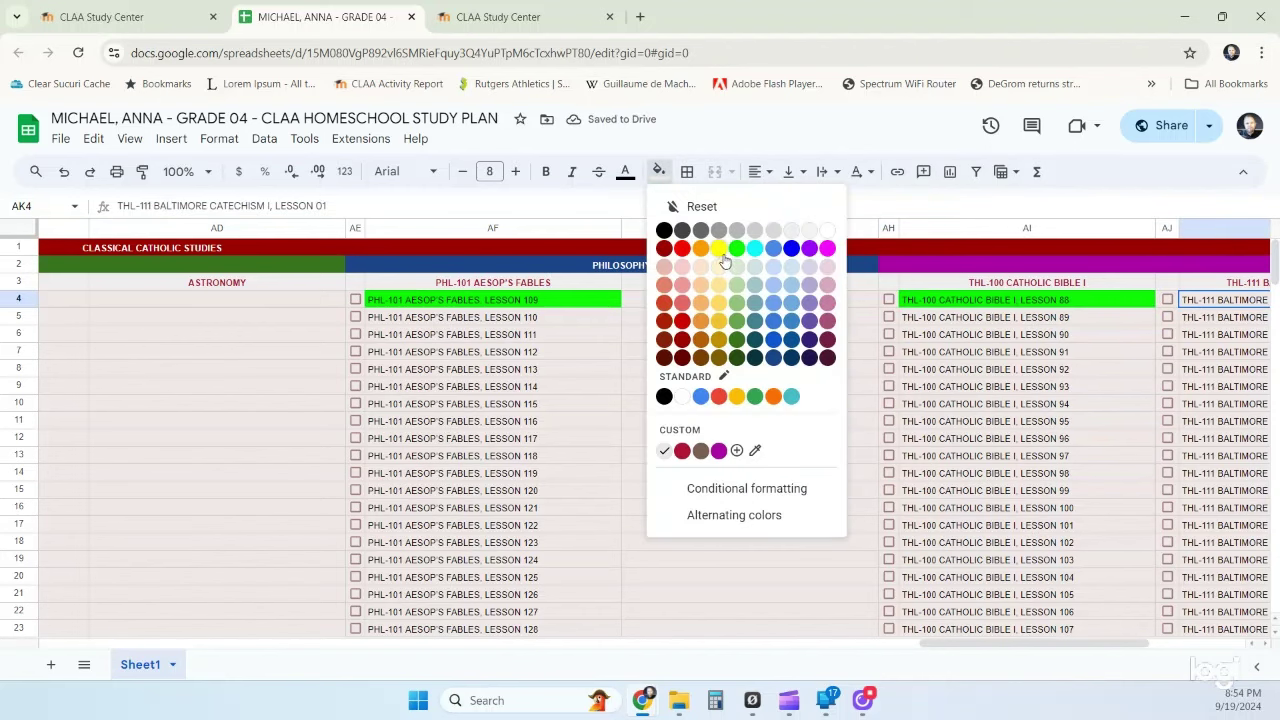
pyautogui.click(737, 249)
pyautogui.moveTo(976, 646); pyautogui.dragTo(1059, 648)
pyautogui.click(1150, 302)
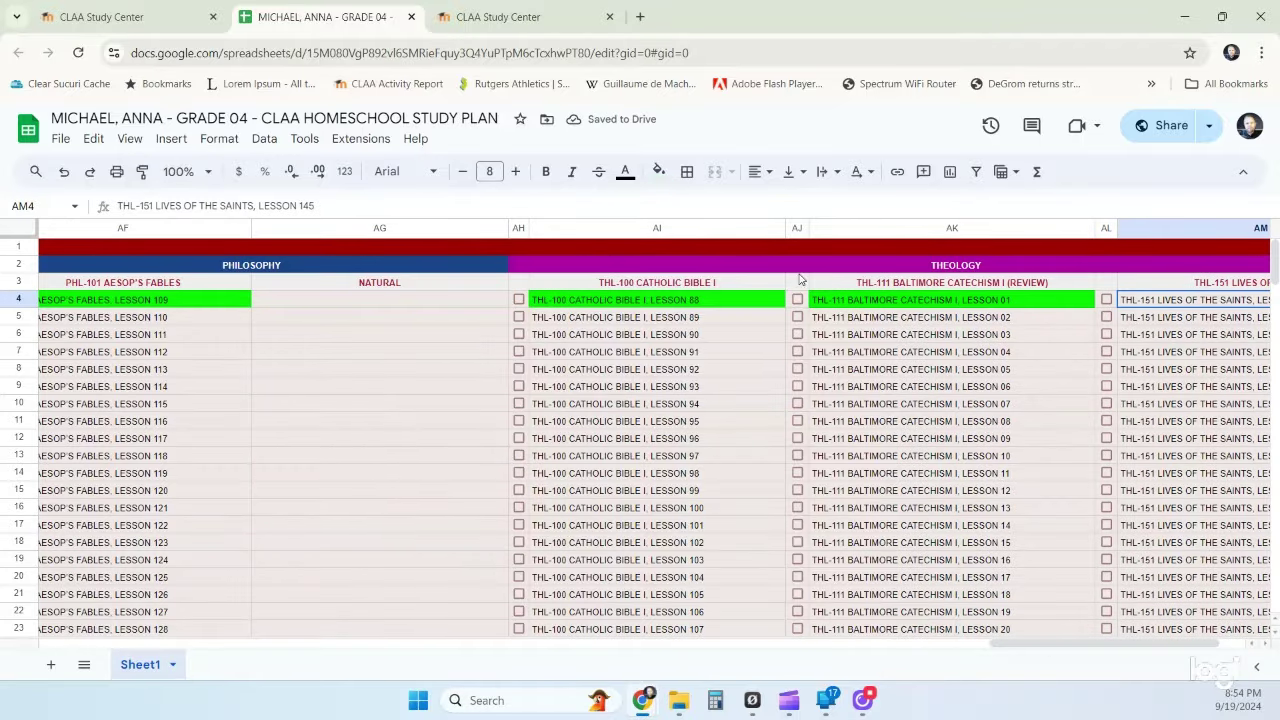
pyautogui.click(659, 171)
pyautogui.click(737, 250)
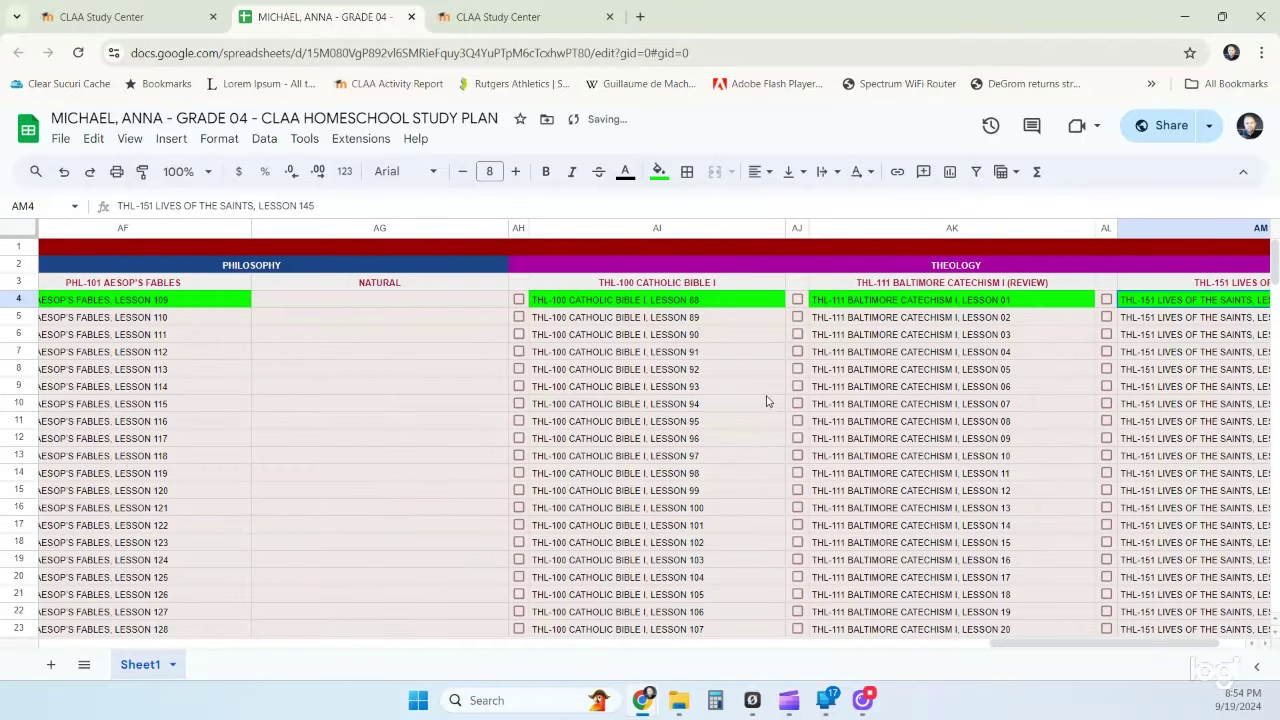
pyautogui.moveTo(1018, 644); pyautogui.dragTo(44, 575)
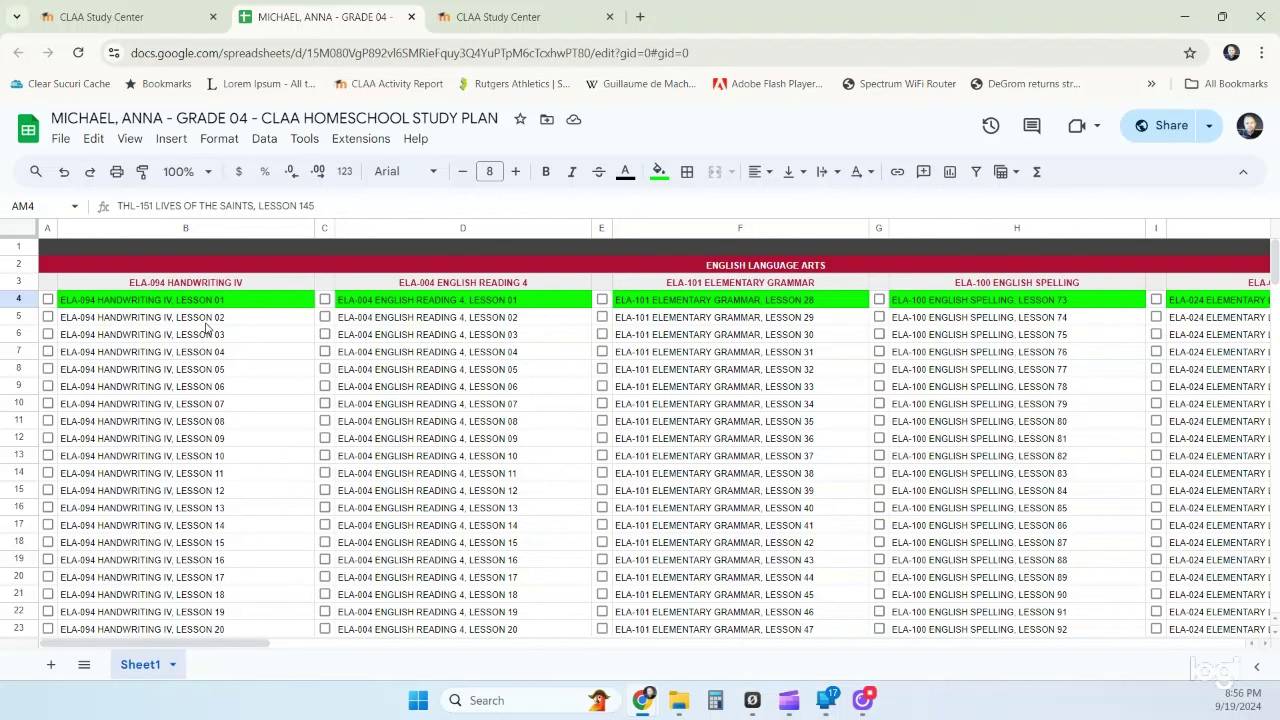
# - Shade Handwriting IV Lessons 01 and 02 (B4:B5) light grey
pyautogui.moveTo(207, 306); pyautogui.dragTo(205, 325)
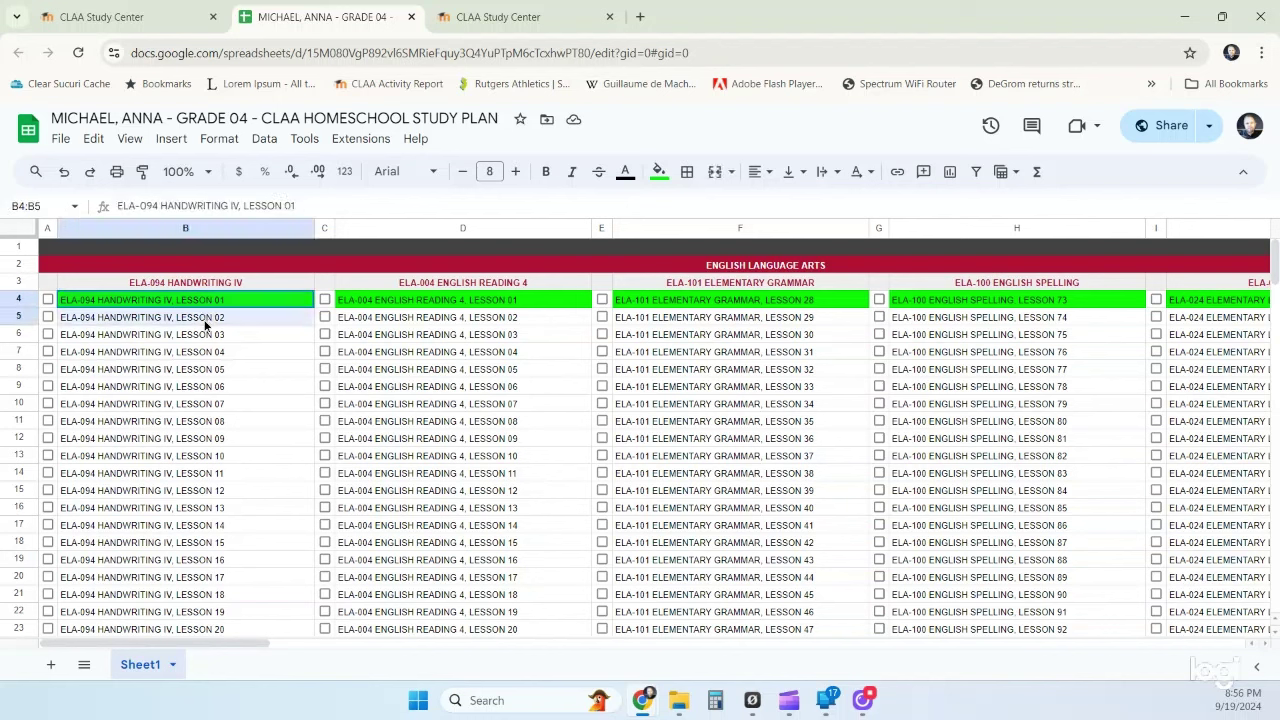
pyautogui.click(659, 172)
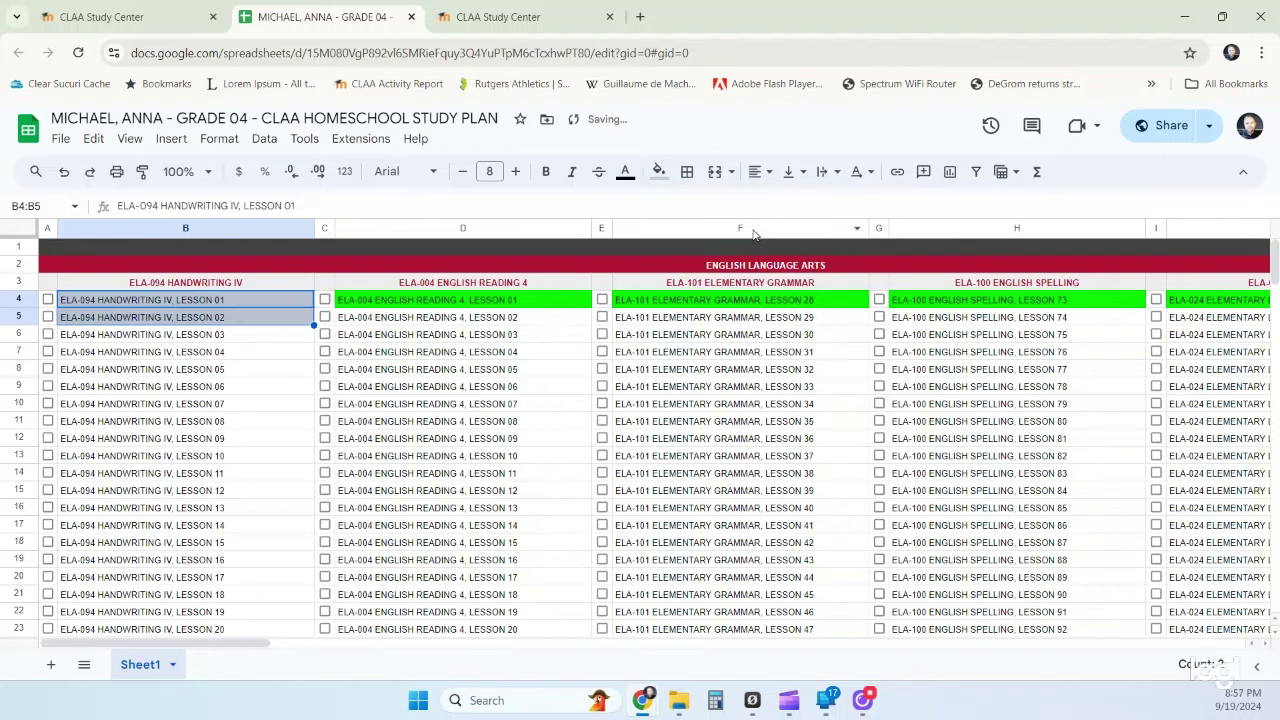
pyautogui.click(756, 236)
# - Fill Handwriting IV Lesson 03 (B6) bright green as the next lesson
pyautogui.click(240, 337)
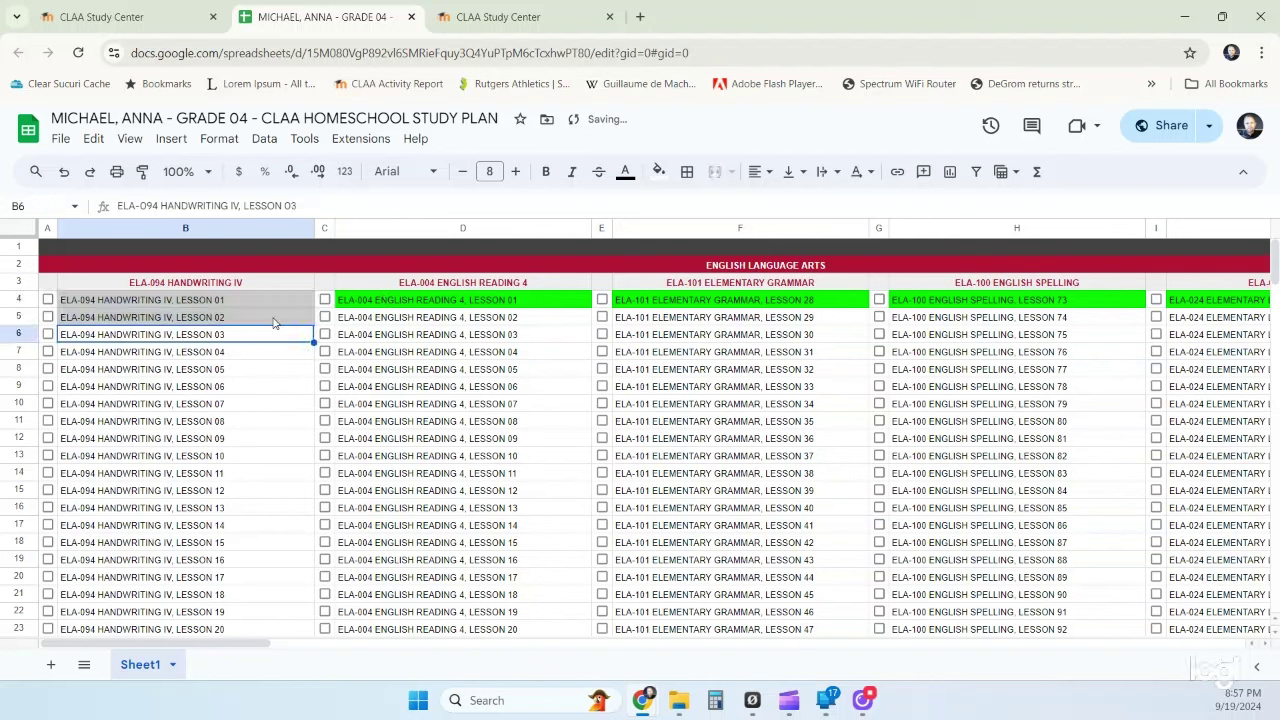
pyautogui.click(658, 171)
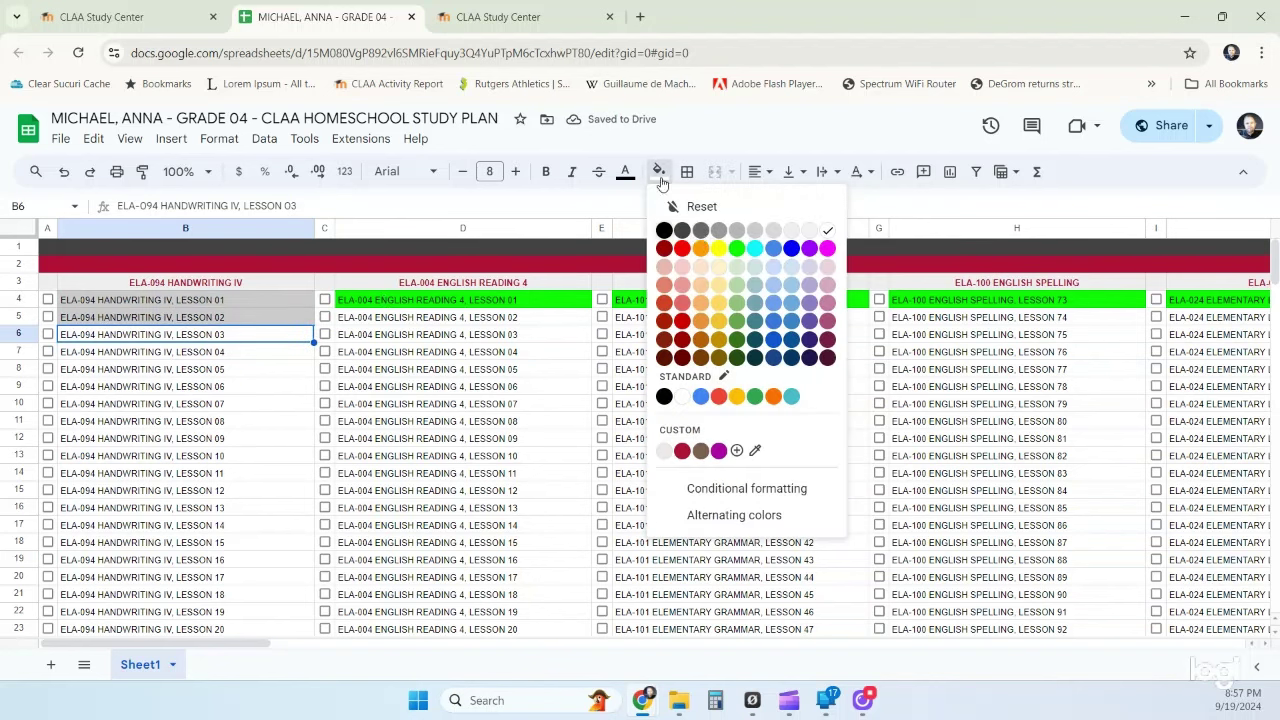
pyautogui.click(737, 254)
pyautogui.click(246, 358)
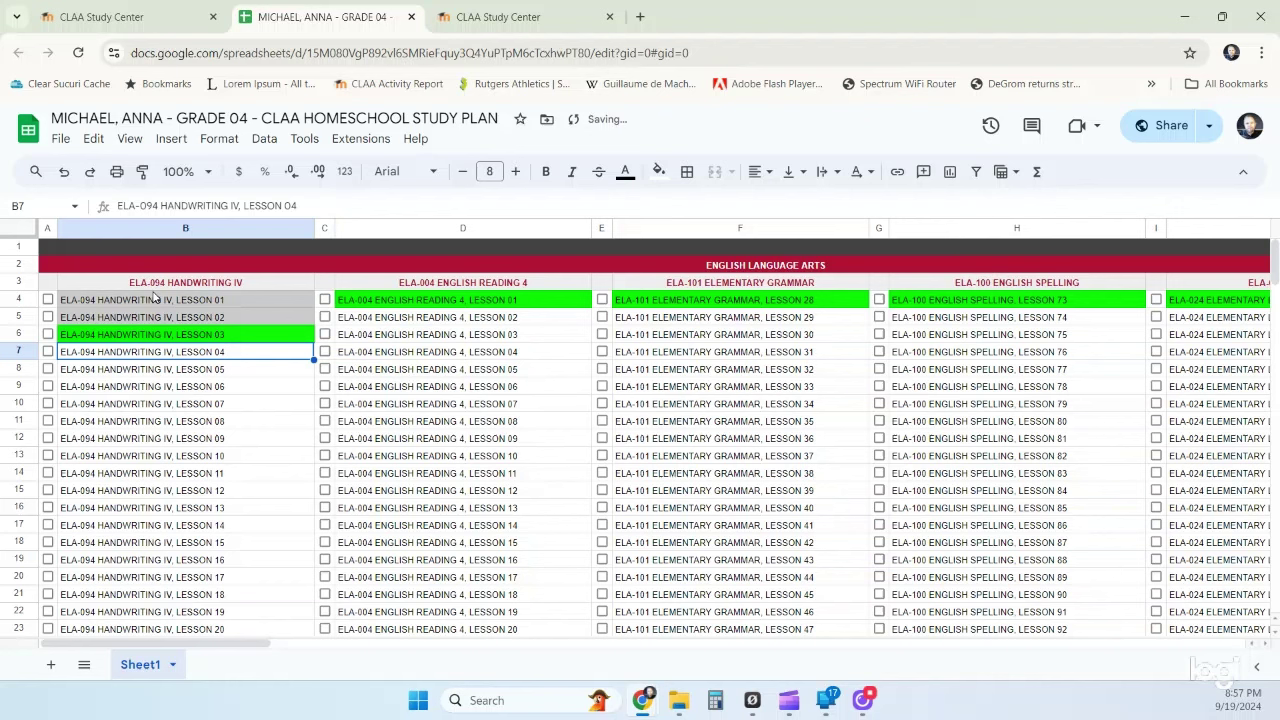
pyautogui.moveTo(153, 302)
pyautogui.click(148, 426)
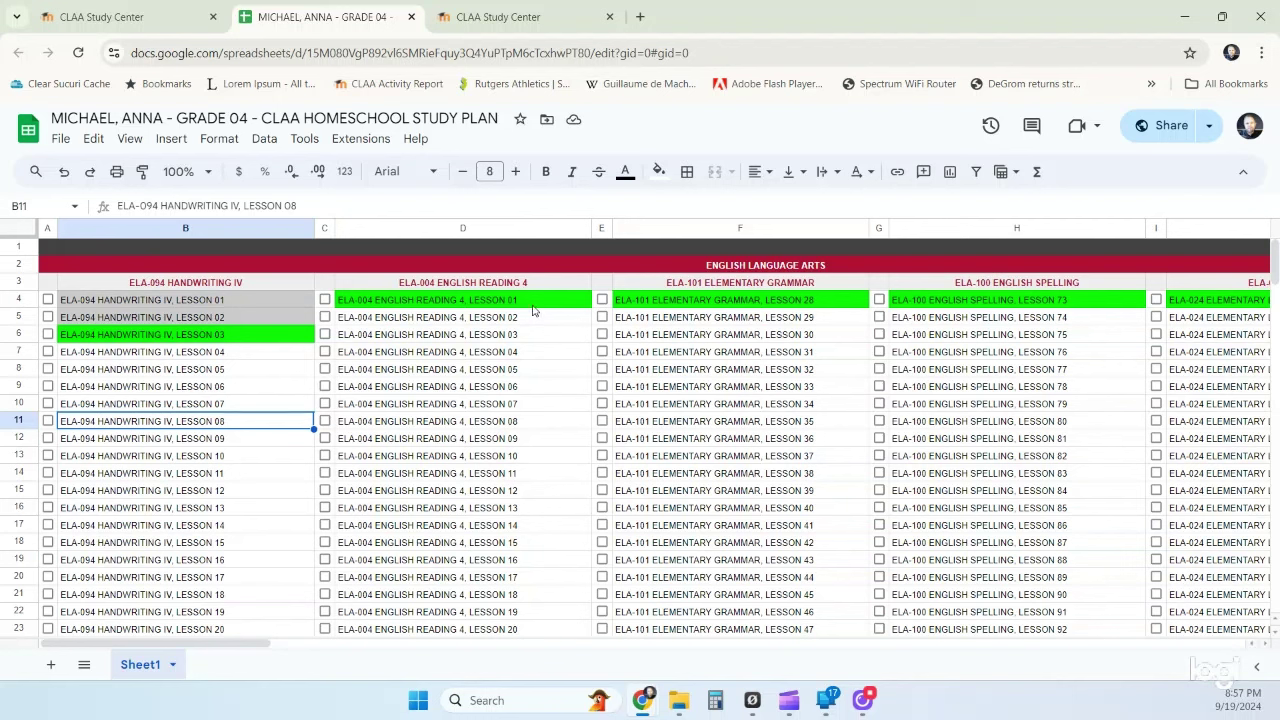
pyautogui.click(537, 303)
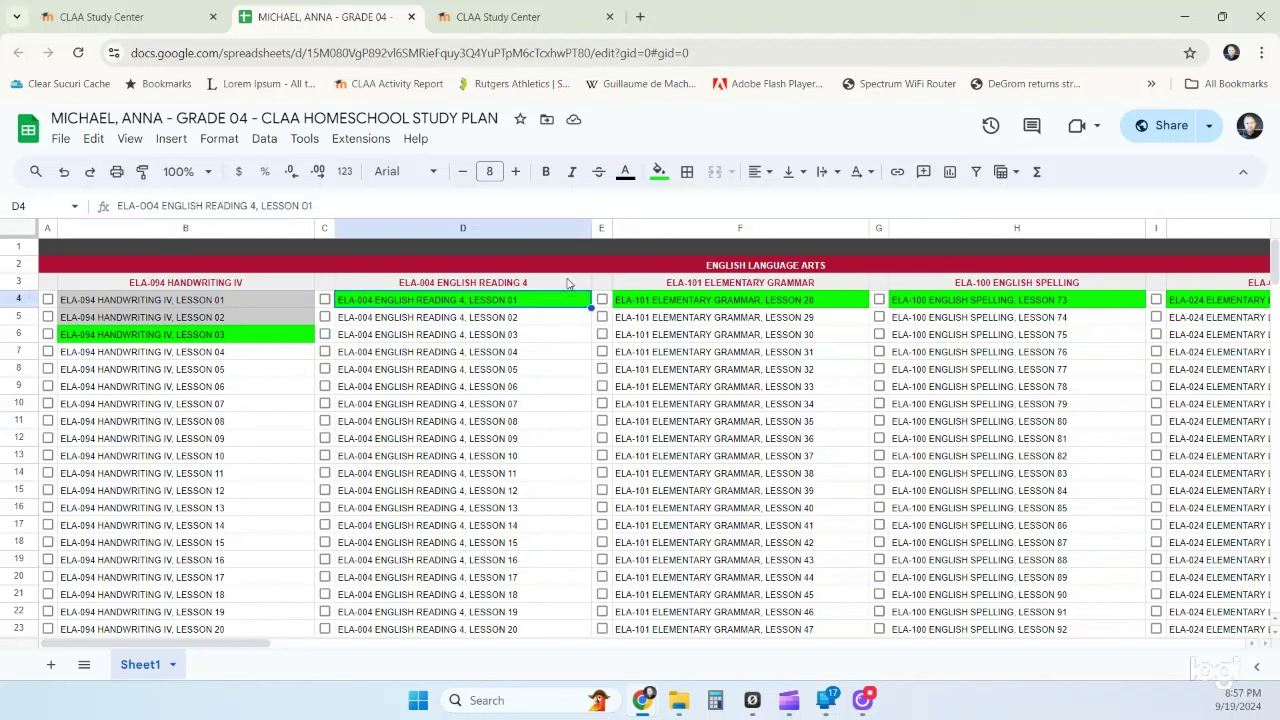
pyautogui.click(659, 171)
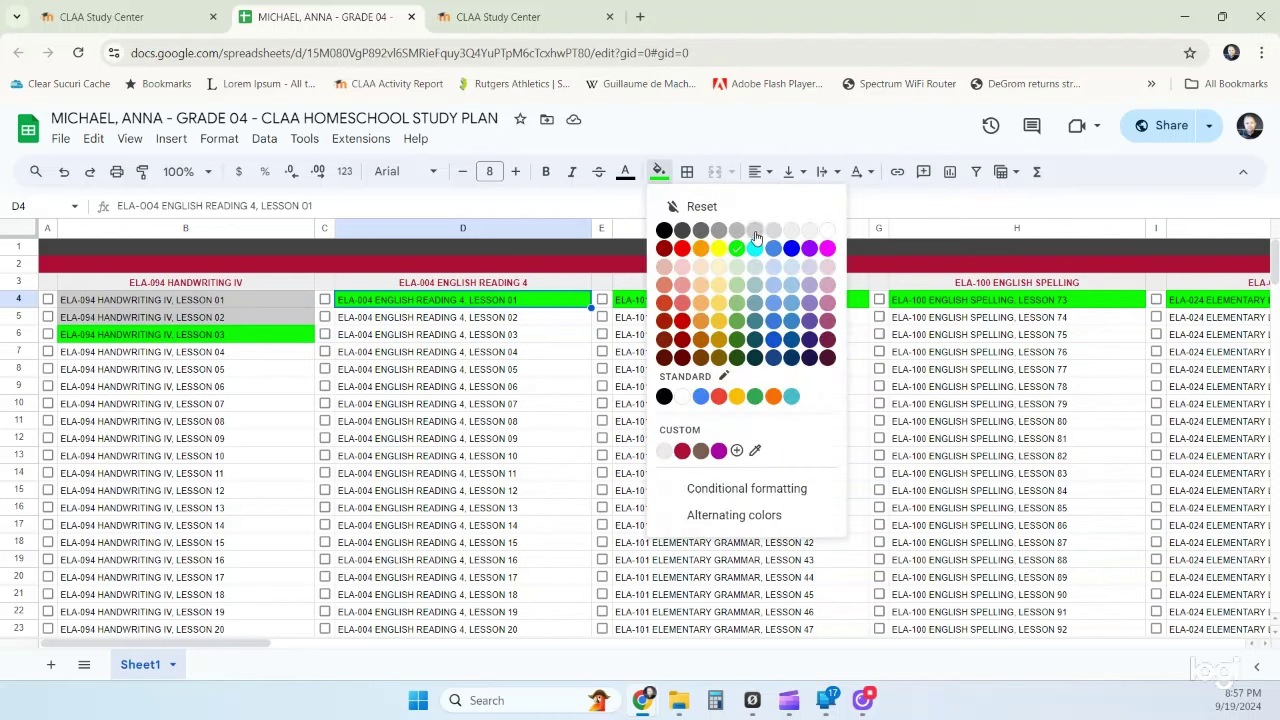
pyautogui.click(755, 237)
pyautogui.click(468, 320)
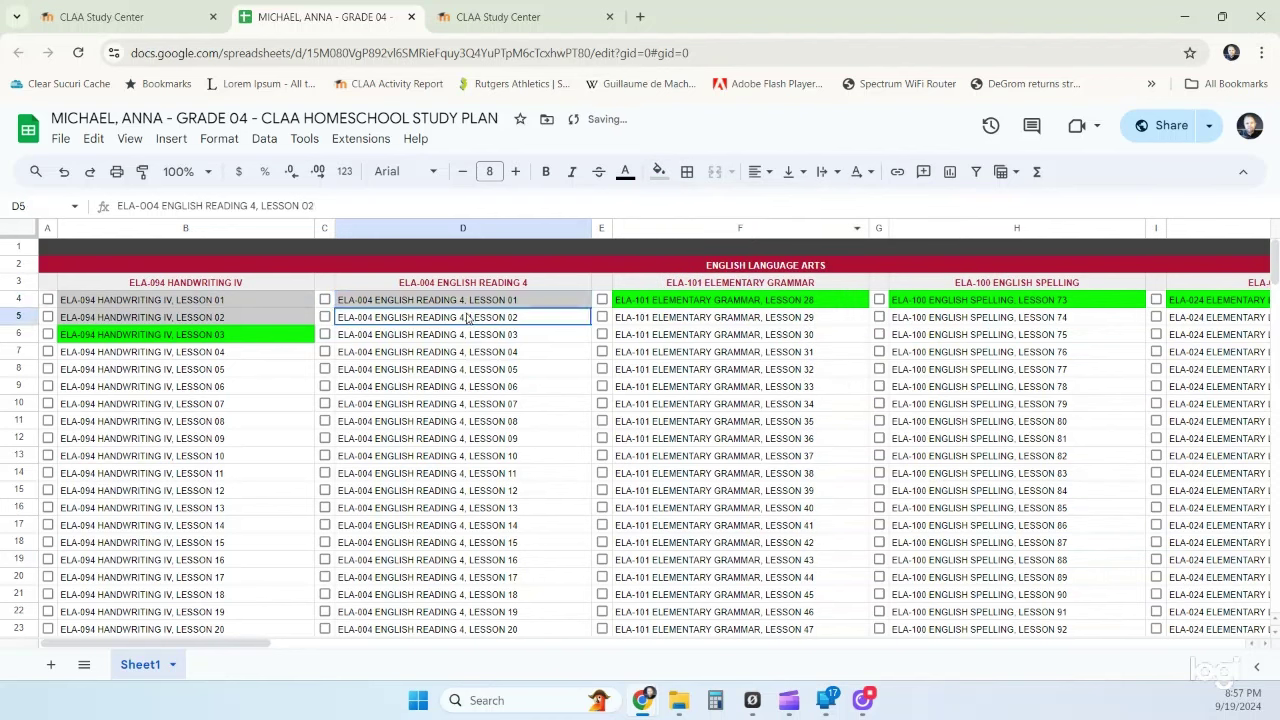
pyautogui.click(659, 171)
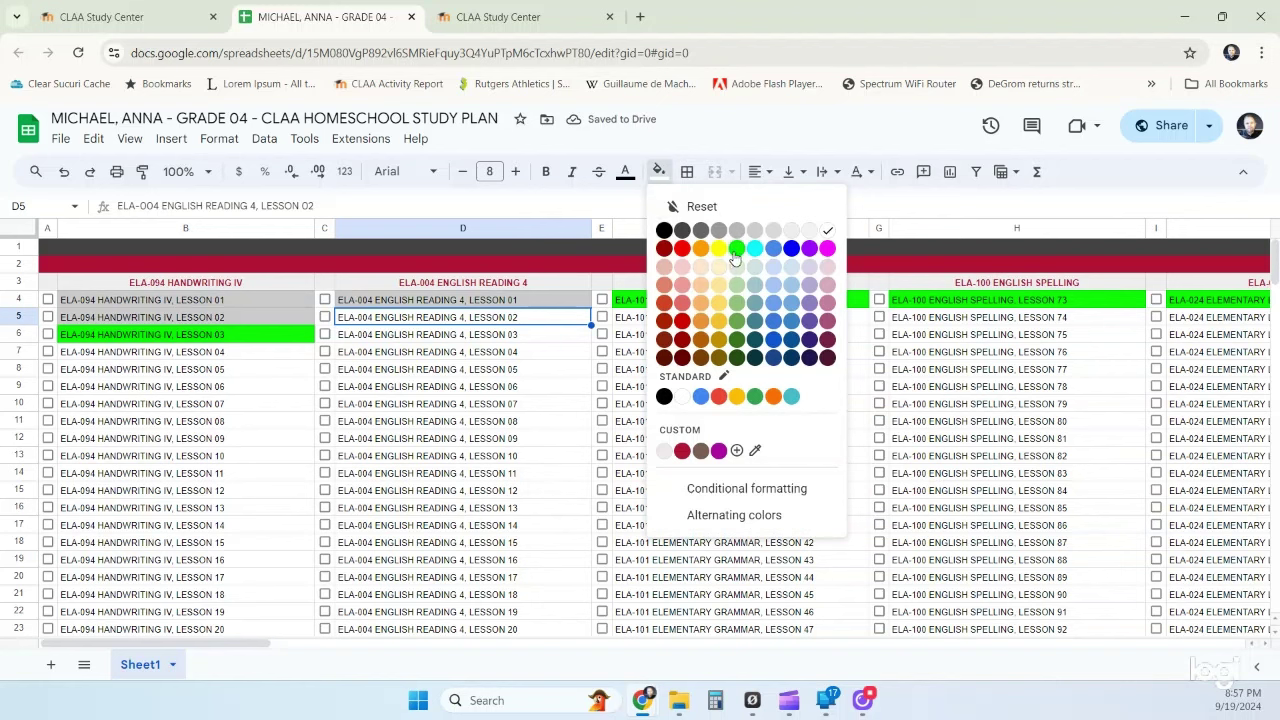
pyautogui.click(737, 258)
pyautogui.click(549, 391)
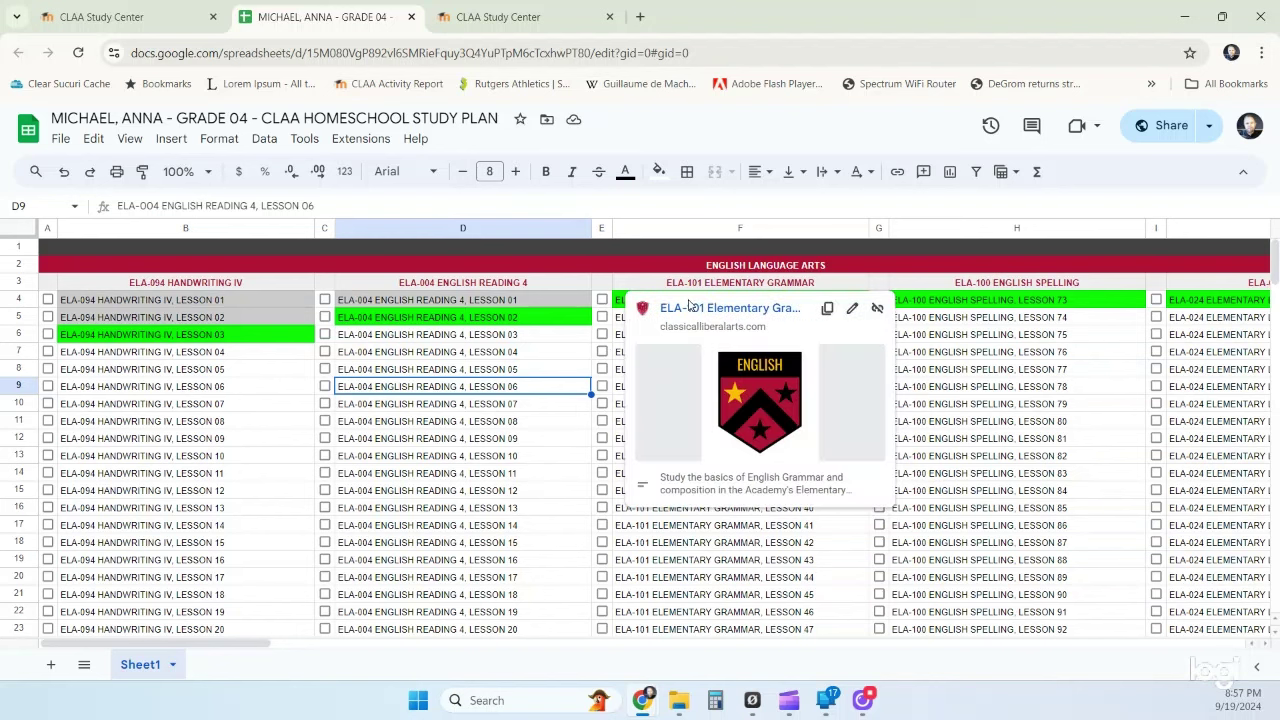
pyautogui.click(724, 580)
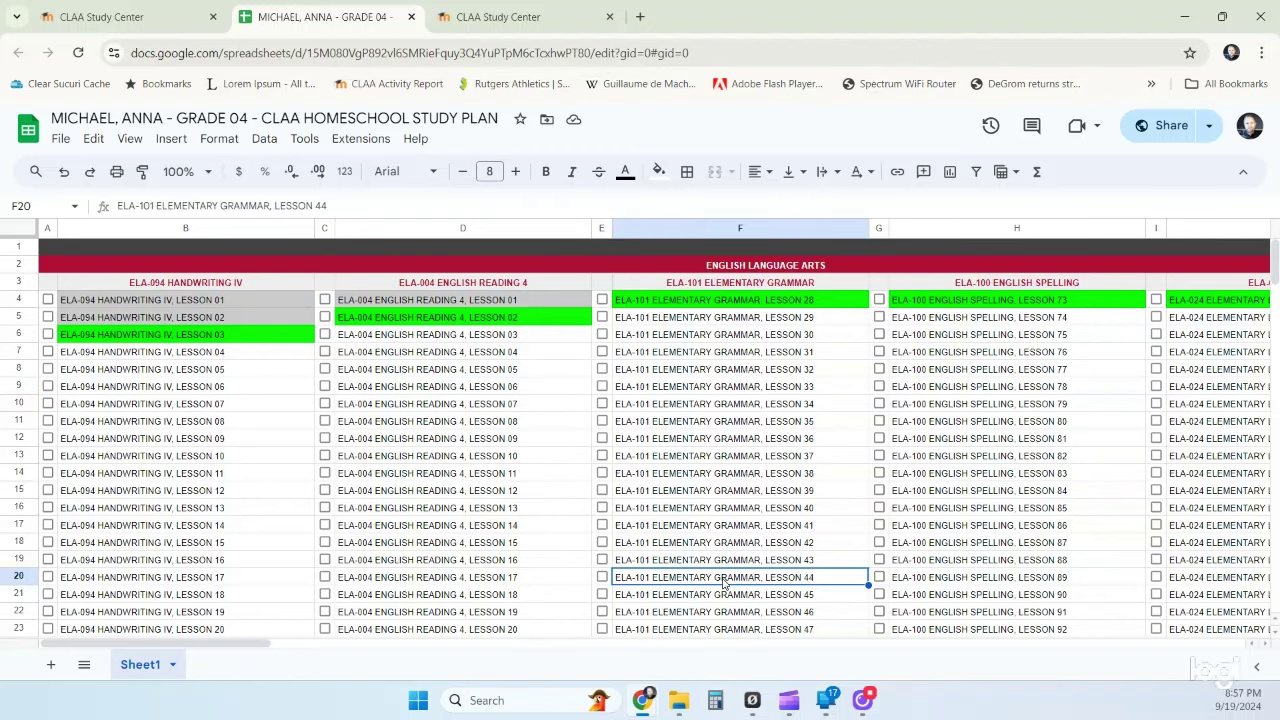
# - Recolour Elementary Grammar Lesson 28 (F4) from green to orange
pyautogui.click(840, 307)
pyautogui.click(659, 172)
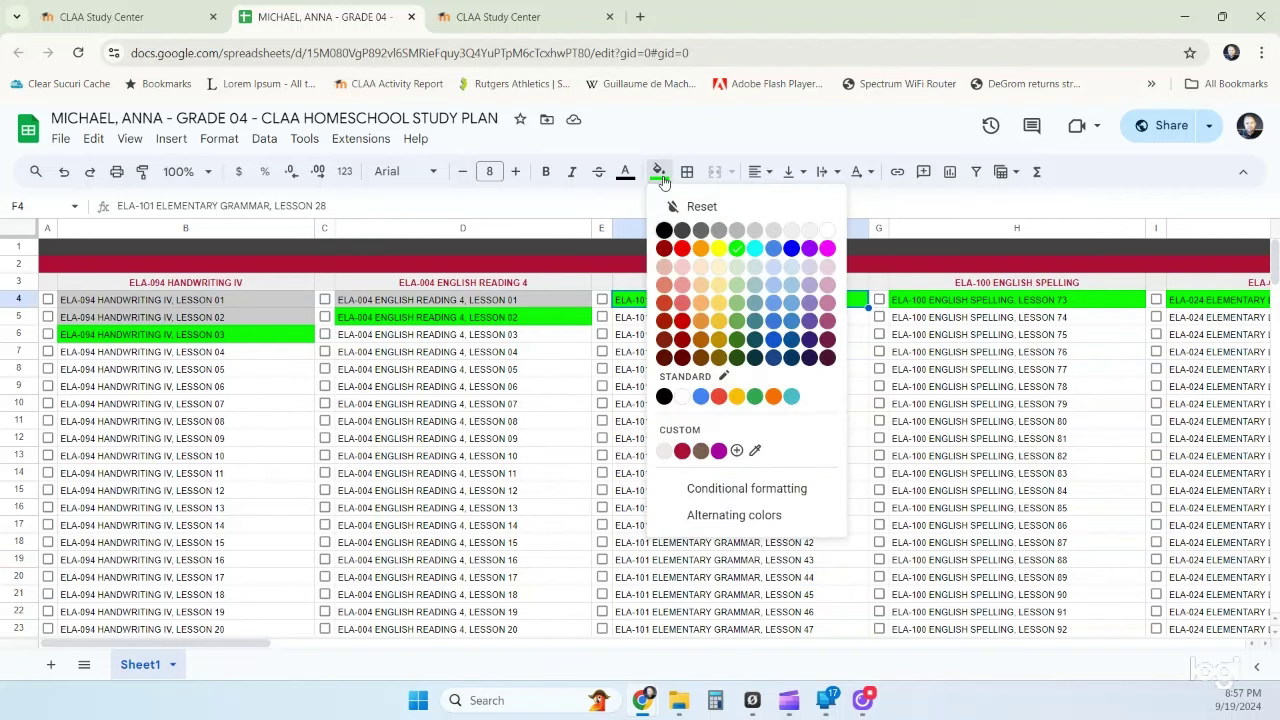
pyautogui.click(700, 248)
pyautogui.click(643, 462)
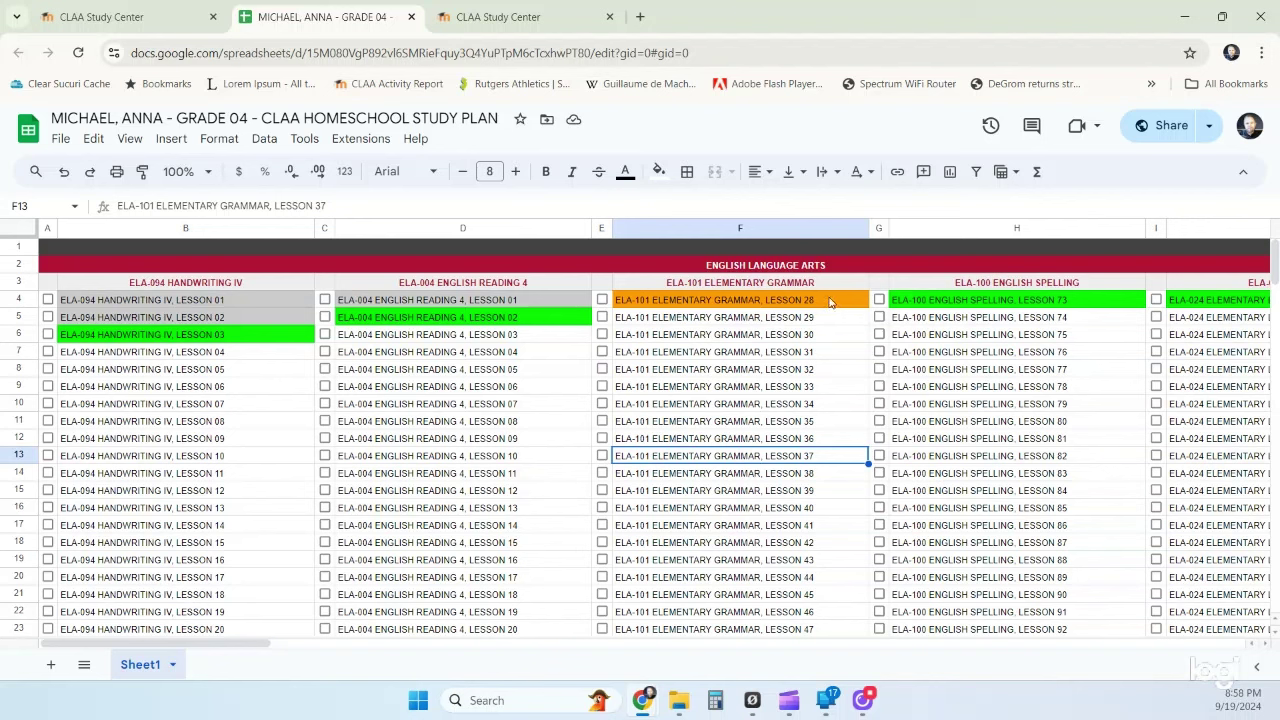
pyautogui.moveTo(829, 300)
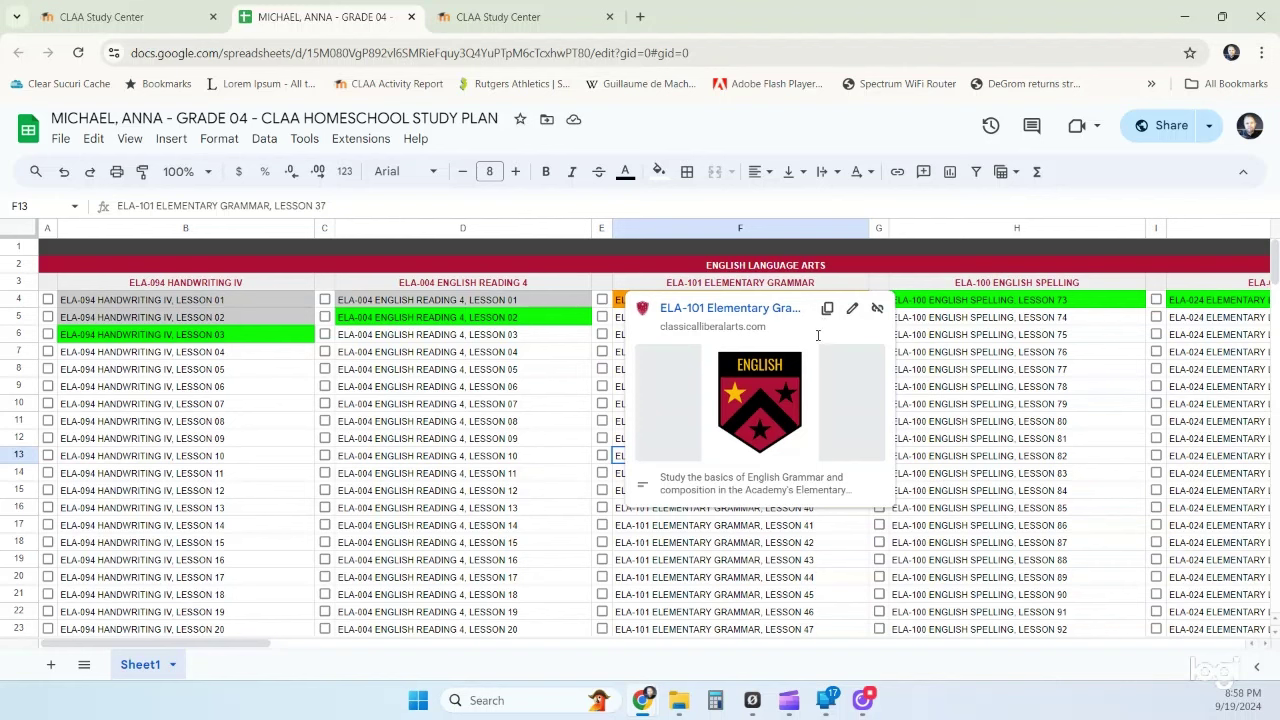
pyautogui.click(645, 566)
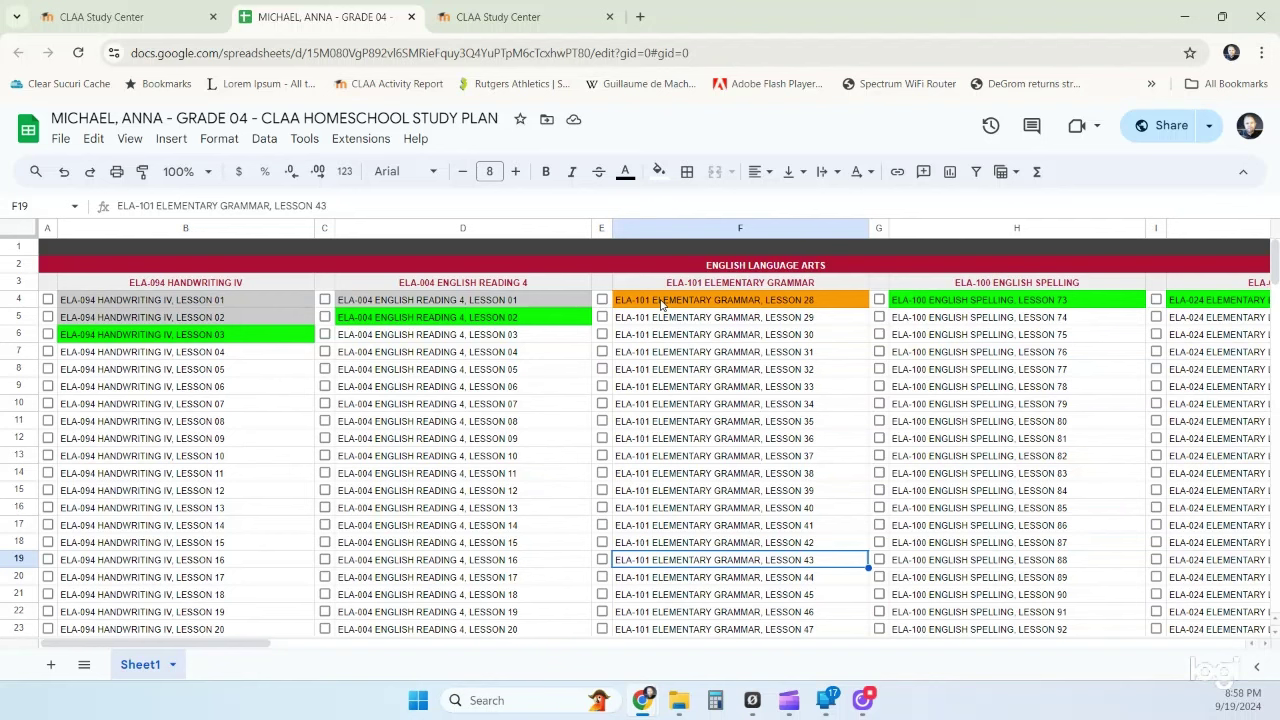
# - Shade H4 (Spelling Lesson 73) light grey and fill H5 (Lesson 74) green
pyautogui.click(1087, 304)
pyautogui.click(659, 171)
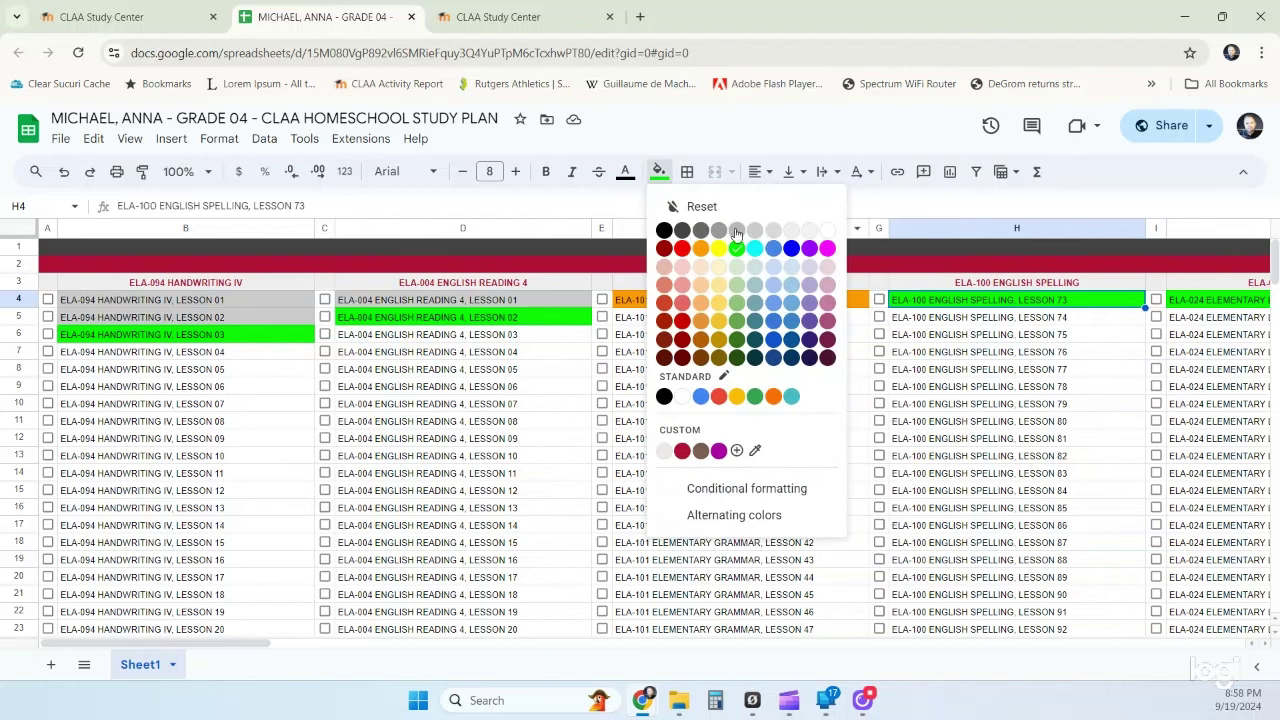
pyautogui.click(755, 230)
pyautogui.click(904, 319)
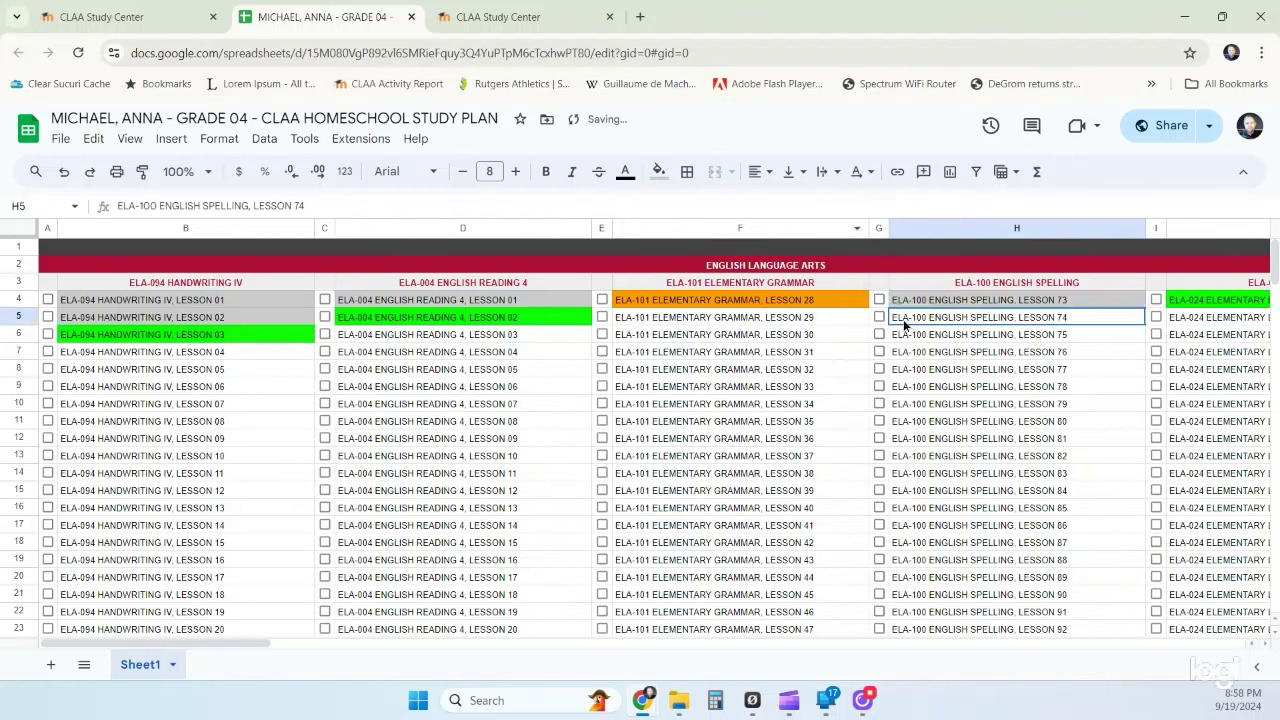
pyautogui.click(659, 171)
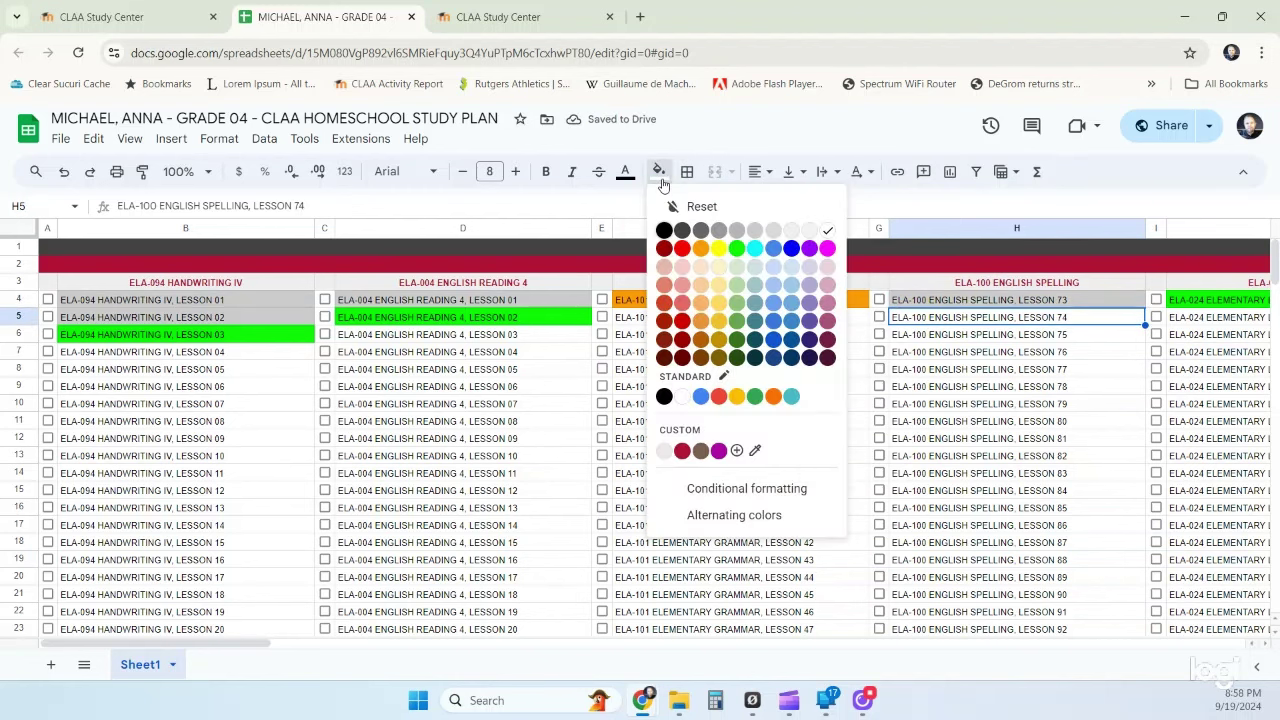
pyautogui.click(738, 250)
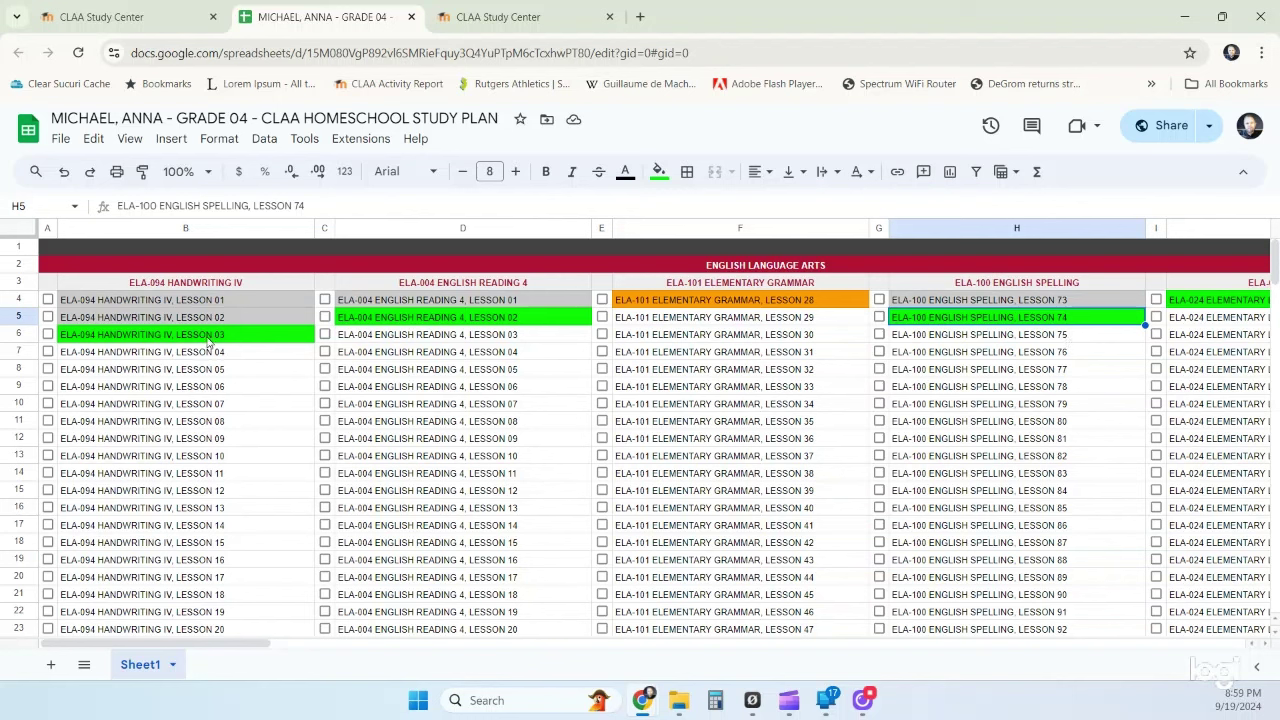
# - Reset the fill on Handwriting Lessons 03–04 (B6:B7) and fill Lesson 05 (B8) green
pyautogui.moveTo(214, 340); pyautogui.dragTo(214, 354)
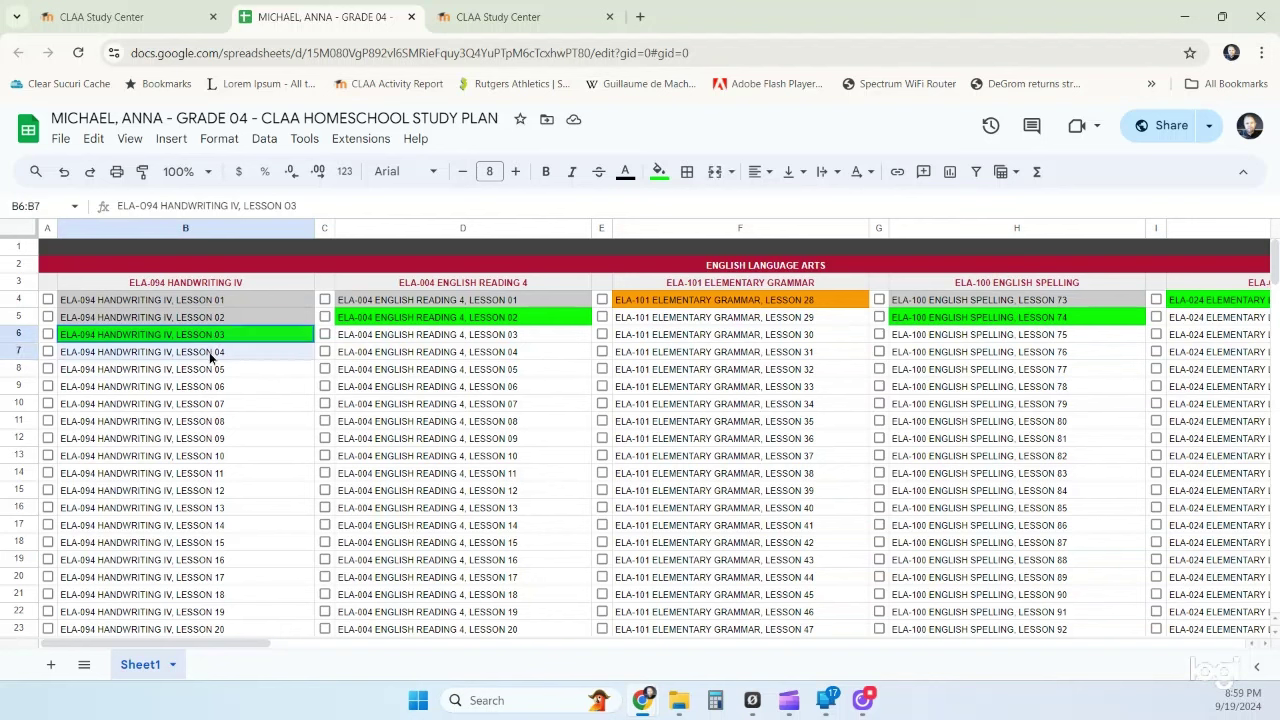
pyautogui.click(660, 174)
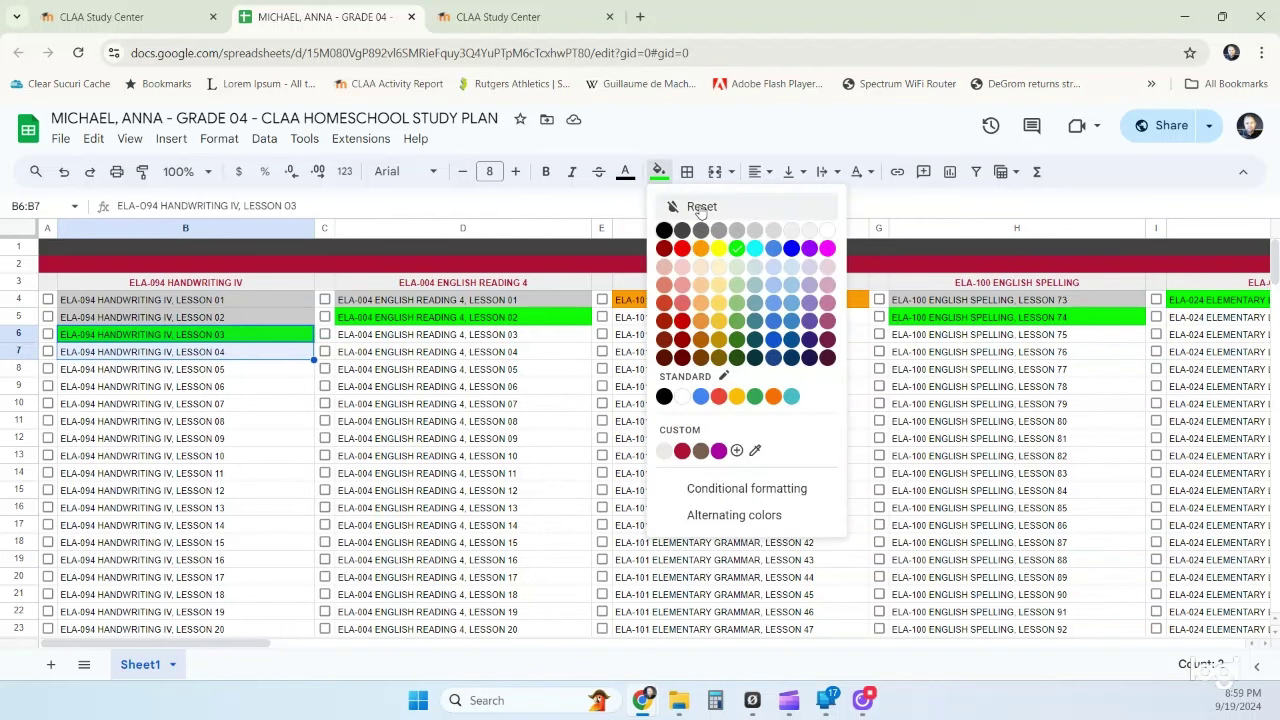
pyautogui.click(688, 208)
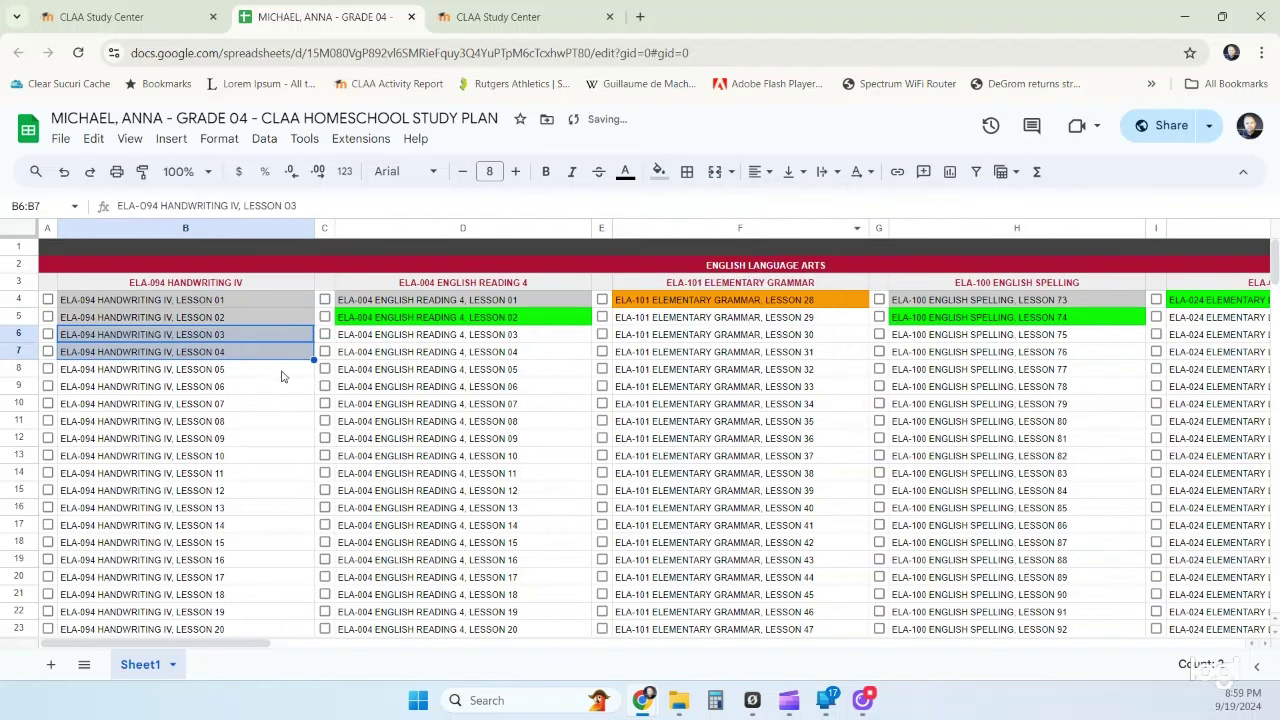
pyautogui.click(287, 371)
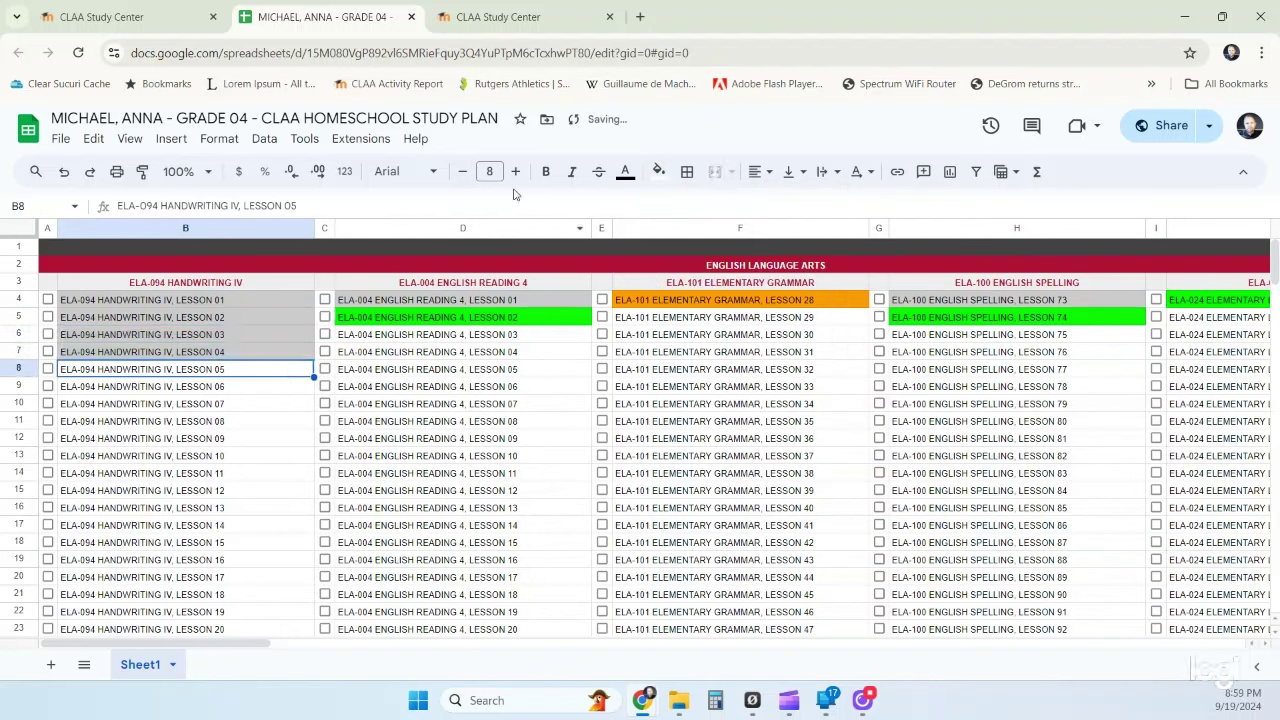
pyautogui.click(659, 172)
pyautogui.click(737, 250)
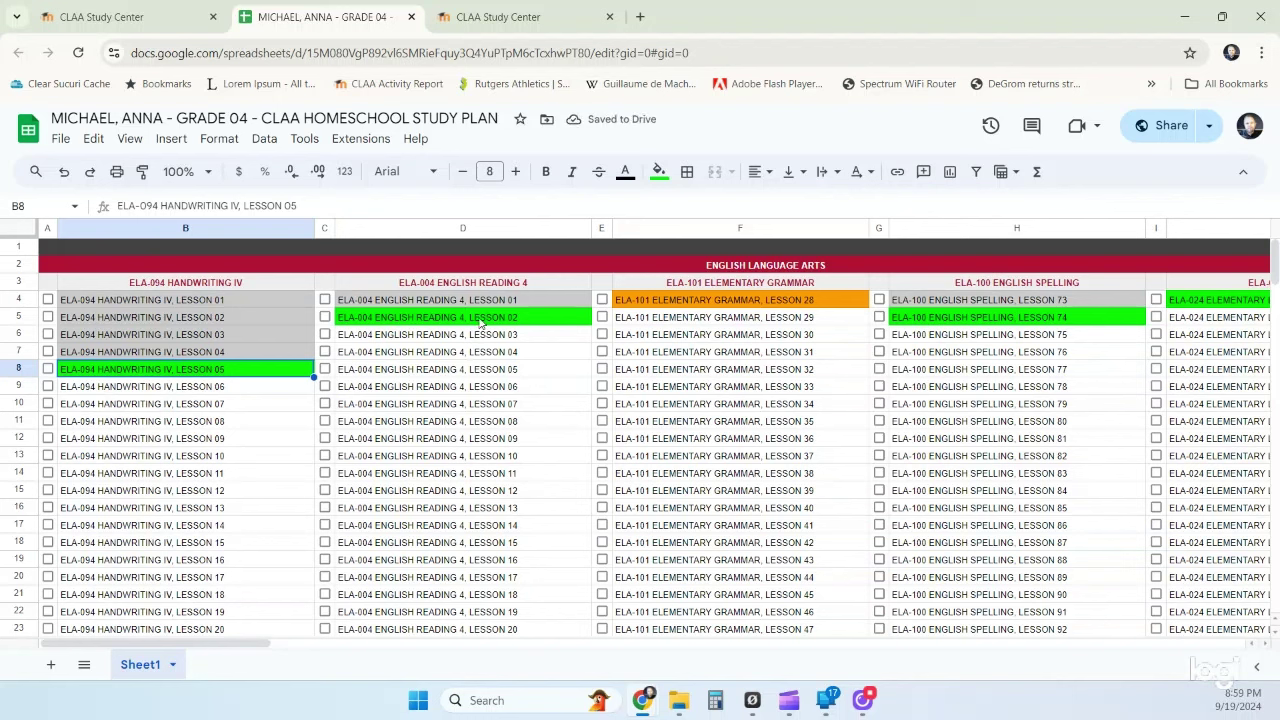
# - Fill English Reading 4 Lesson 02 (D5) orange
pyautogui.click(474, 320)
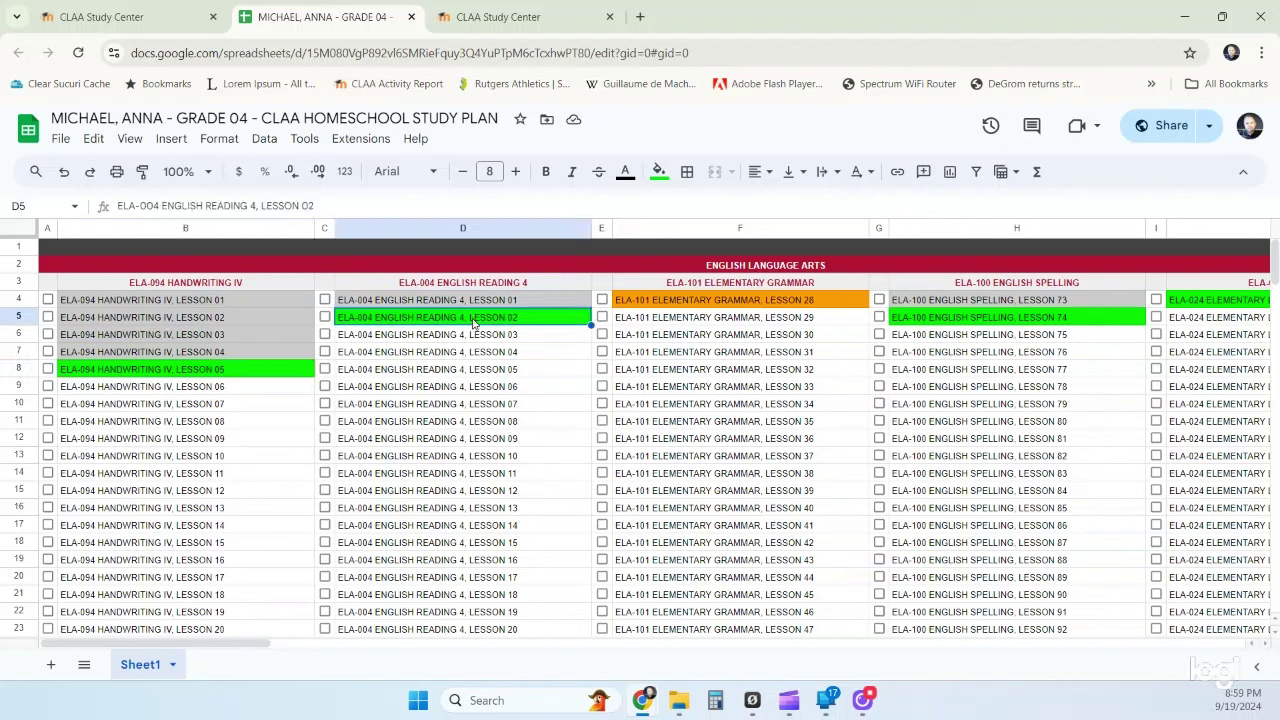
pyautogui.click(659, 171)
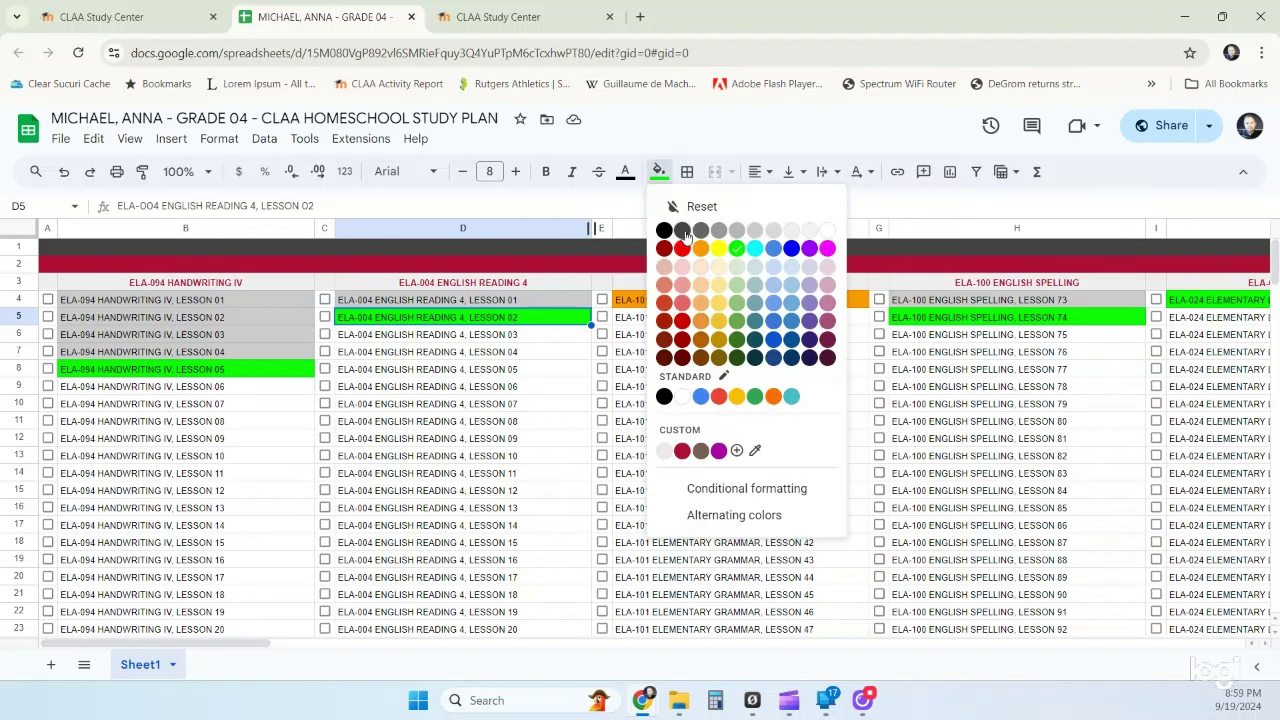
pyautogui.click(700, 251)
pyautogui.click(662, 388)
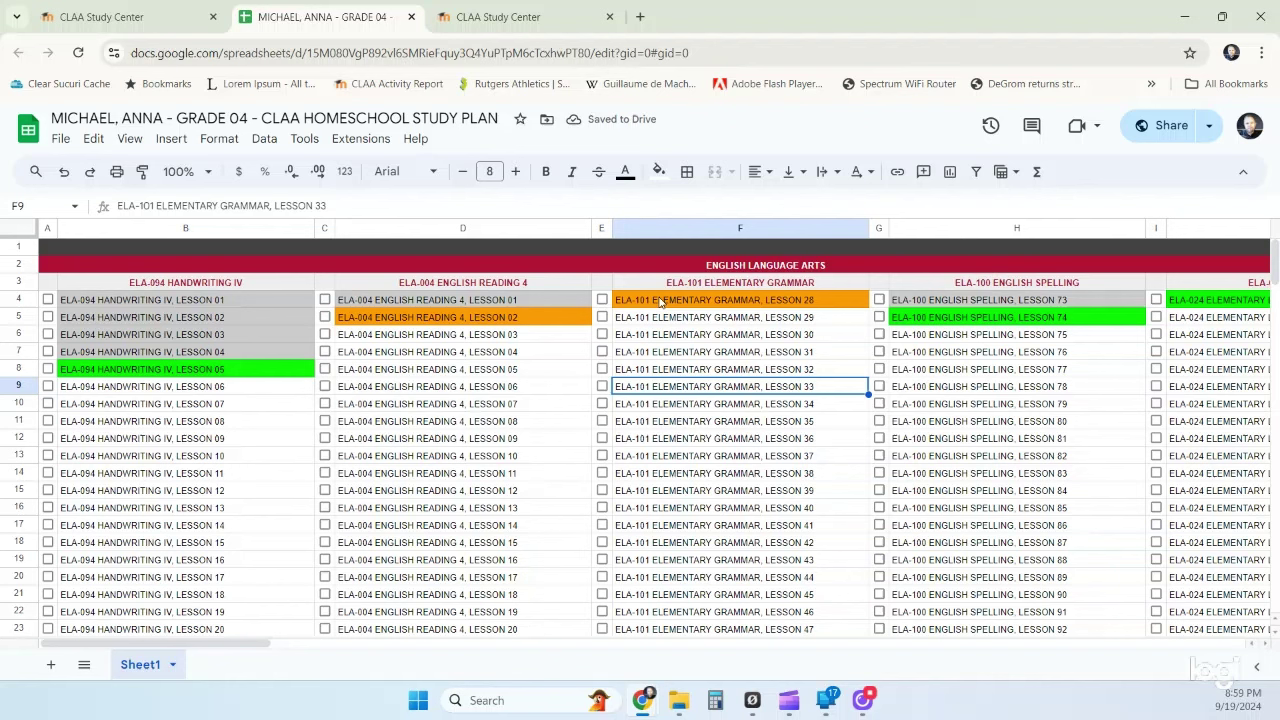
# - Change Elementary Grammar Lesson 28 (F4) from orange to red
pyautogui.click(659, 302)
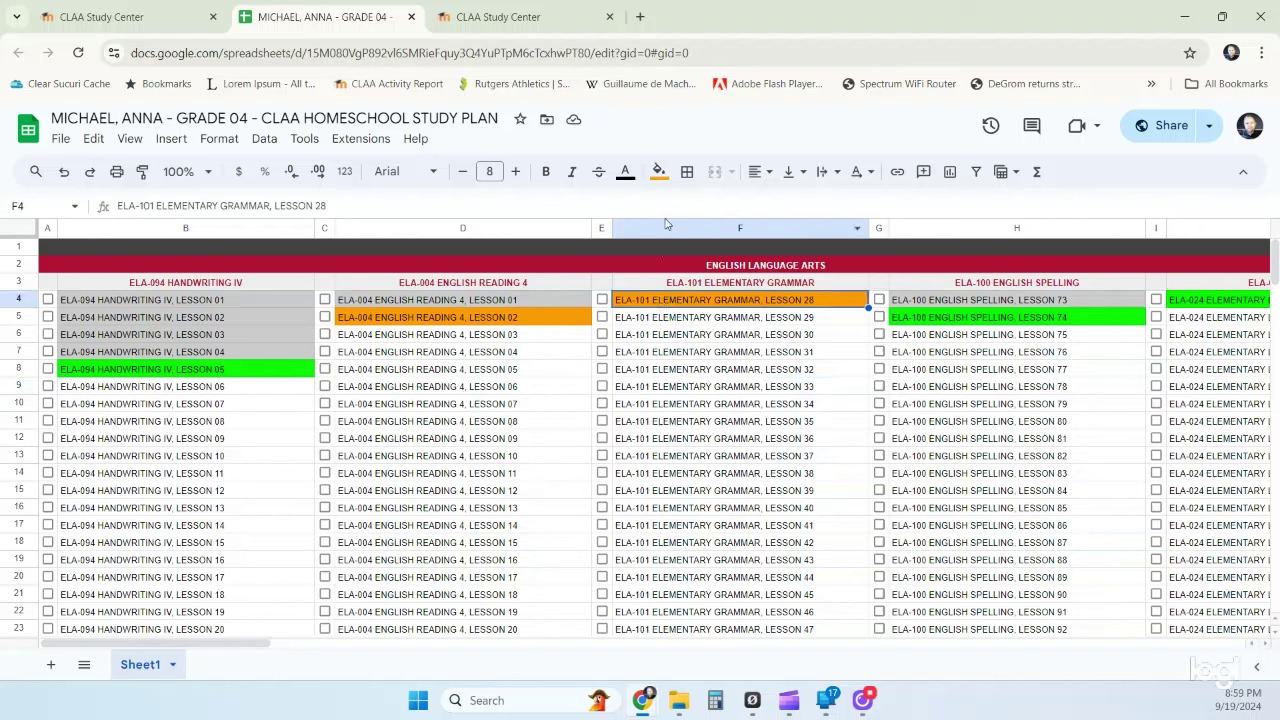
pyautogui.click(659, 171)
pyautogui.click(682, 249)
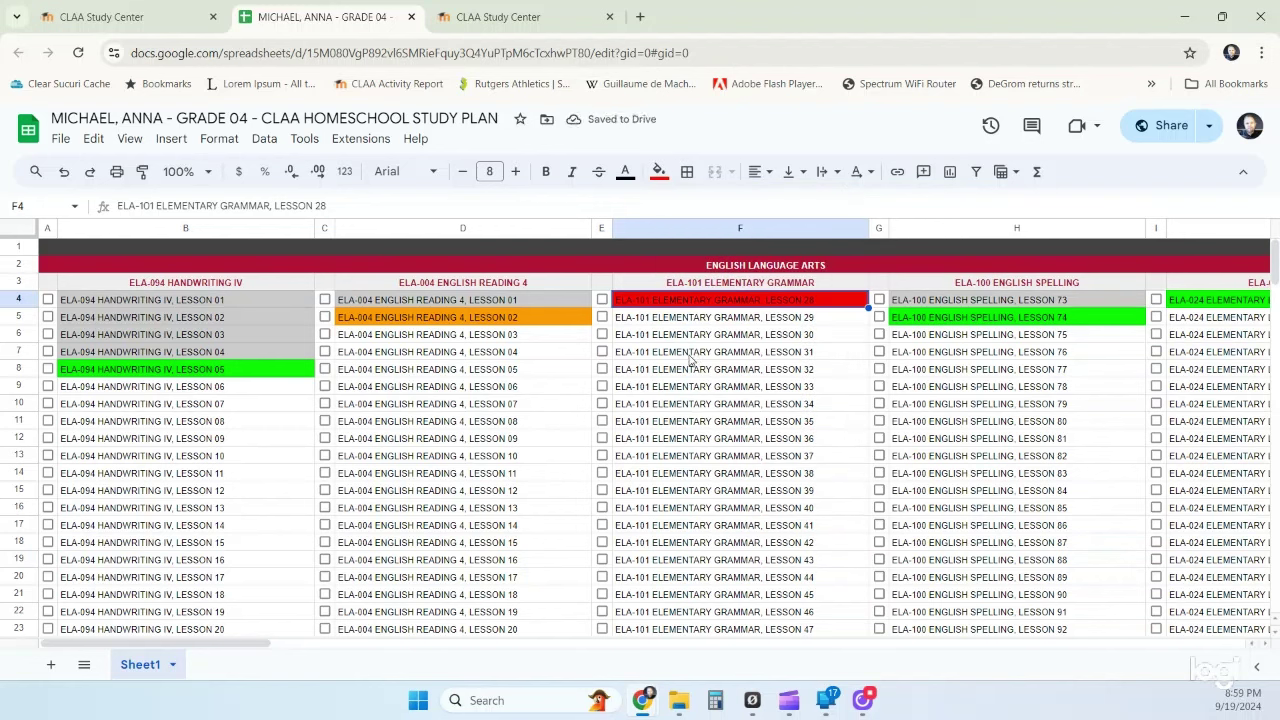
pyautogui.click(689, 354)
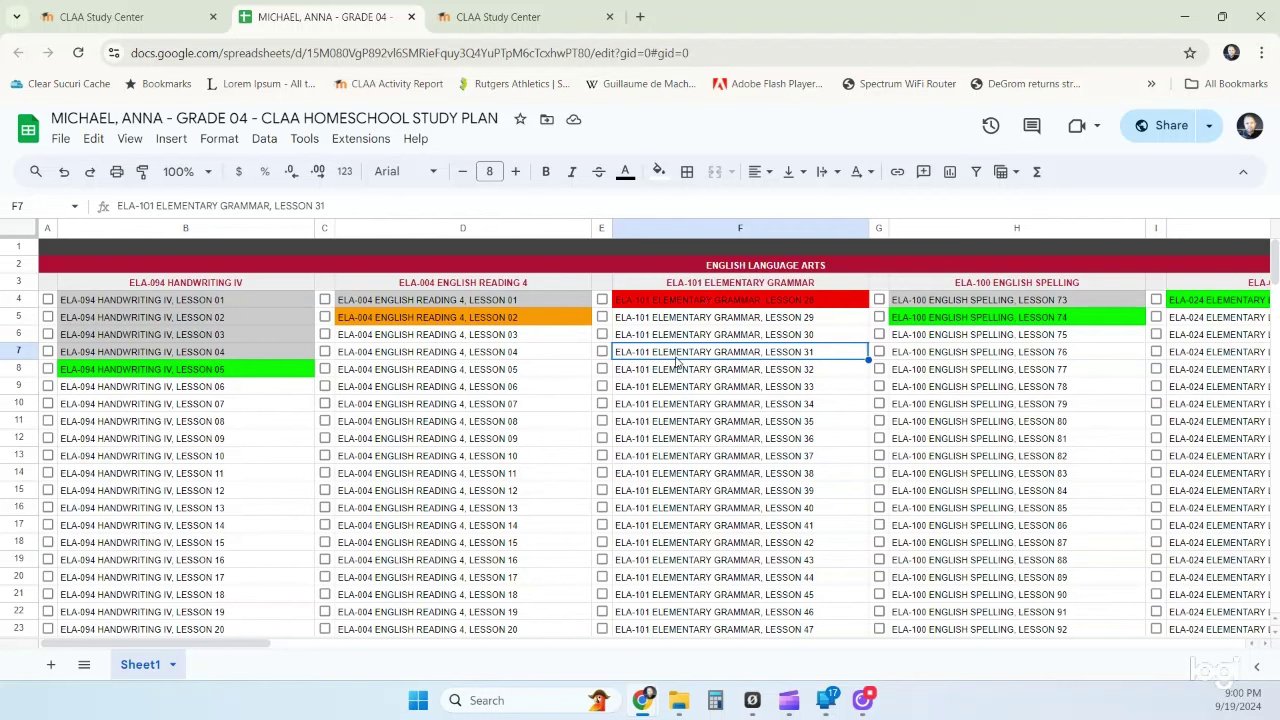
pyautogui.click(674, 370)
pyautogui.click(830, 303)
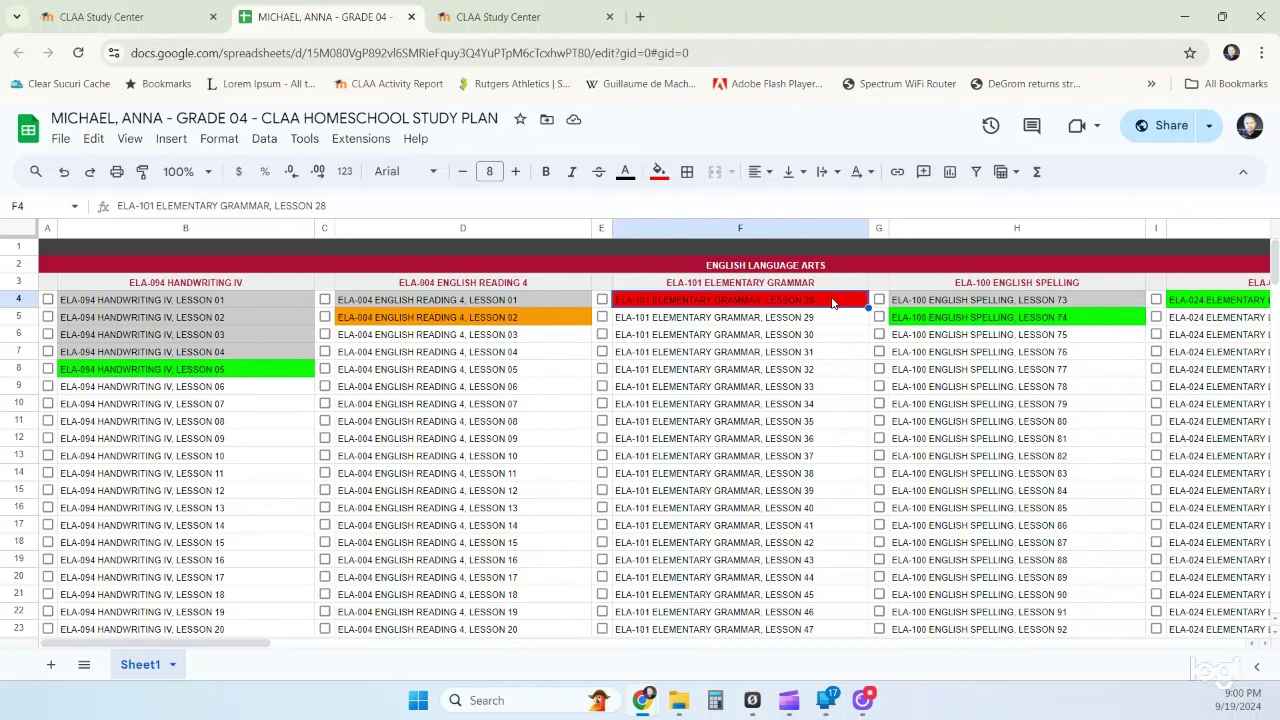
# - Grey out Spelling Lesson 74 and fill Lesson 75 green
pyautogui.click(1089, 318)
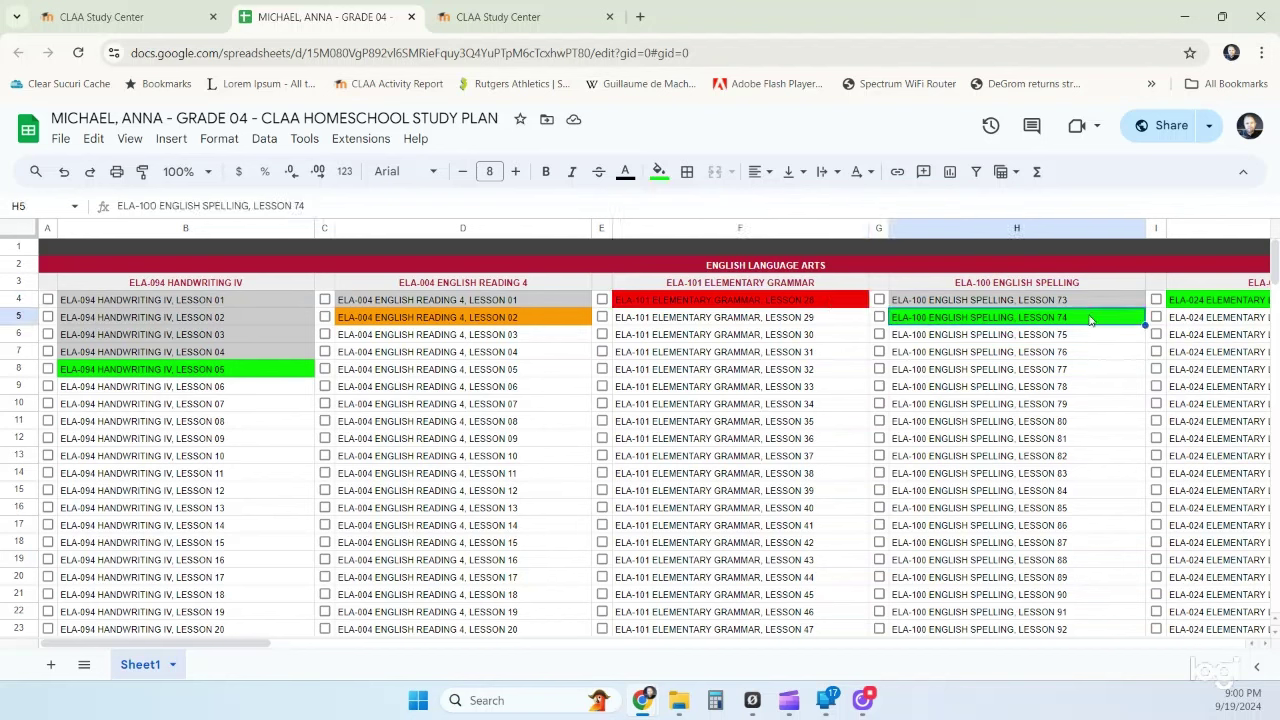
pyautogui.click(659, 171)
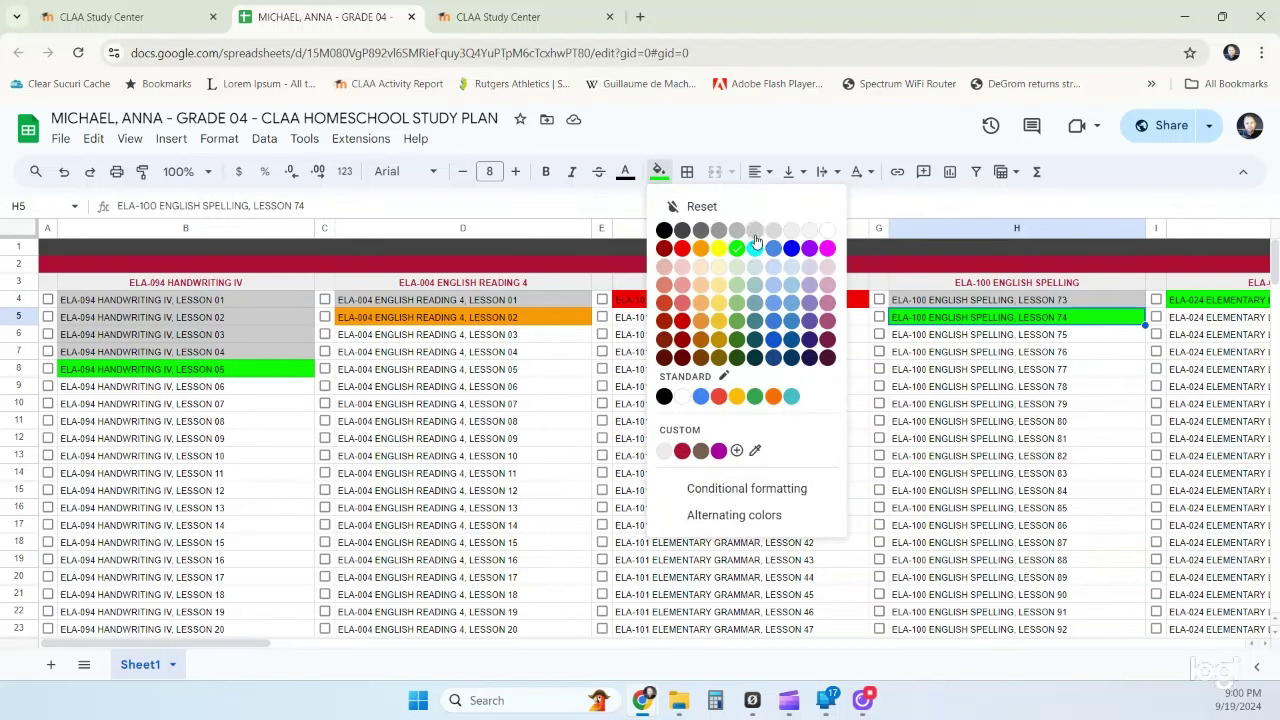
pyautogui.click(756, 228)
pyautogui.click(938, 336)
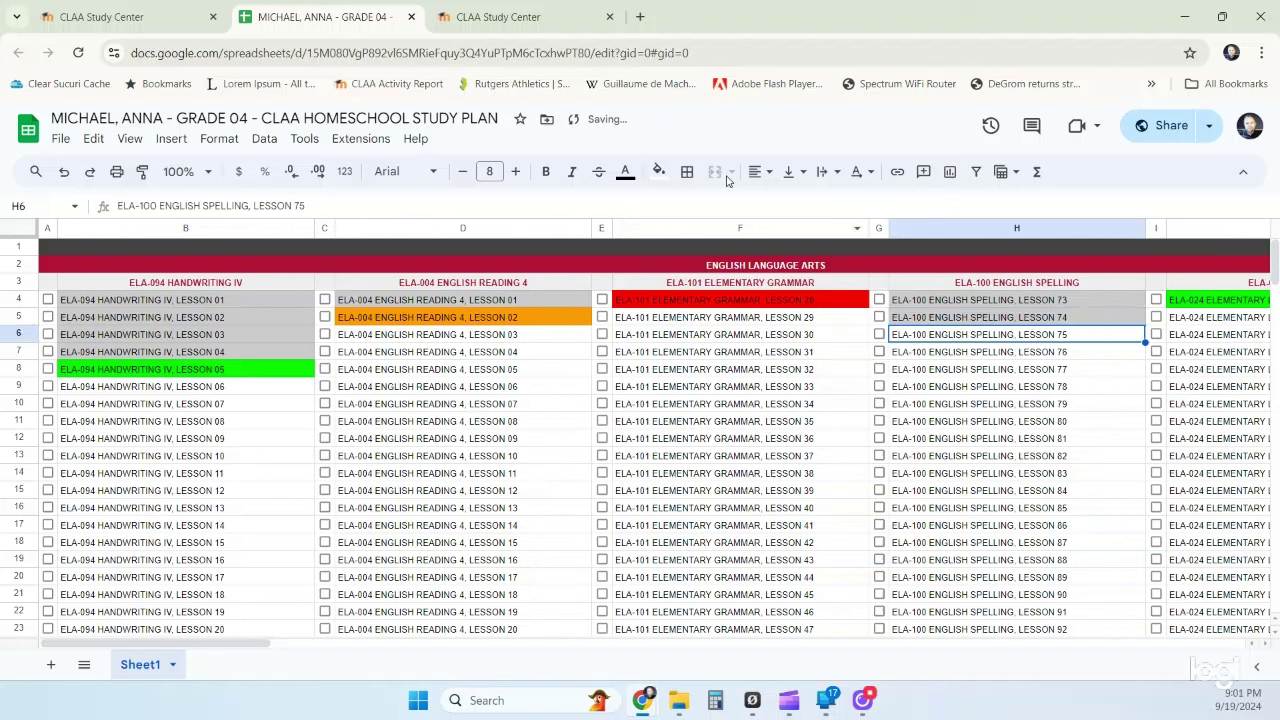
pyautogui.click(659, 171)
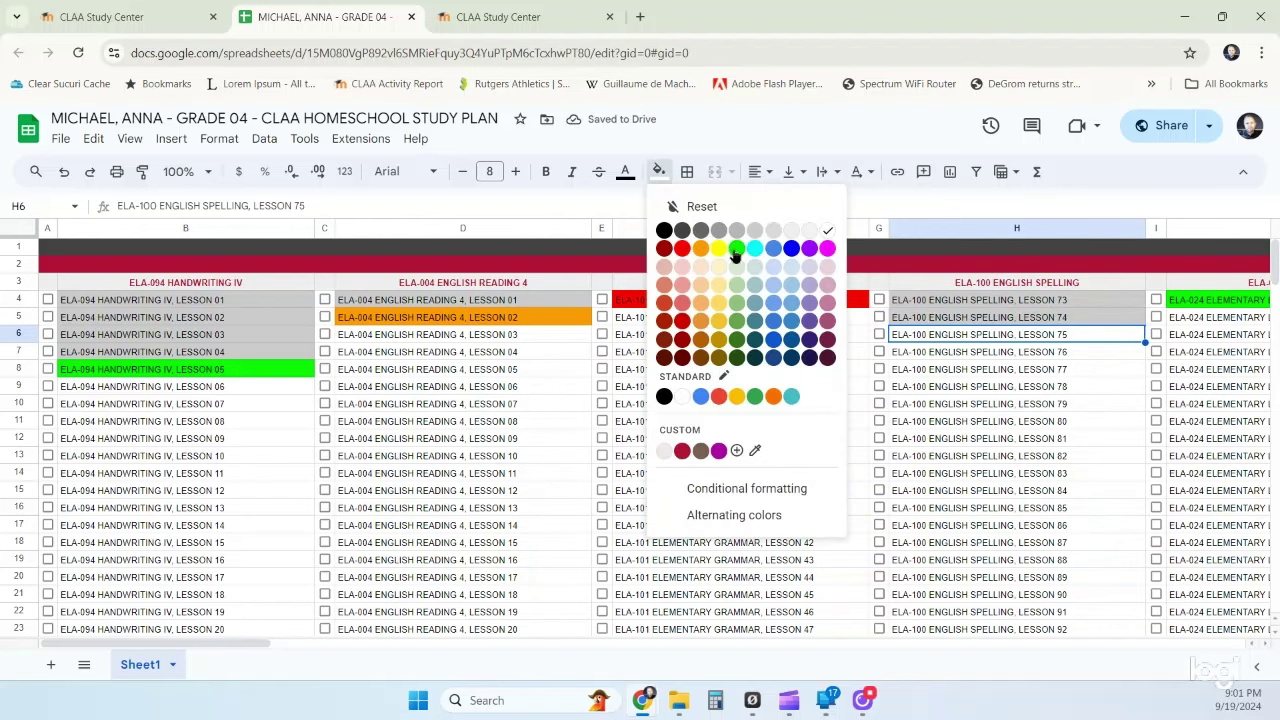
pyautogui.click(736, 248)
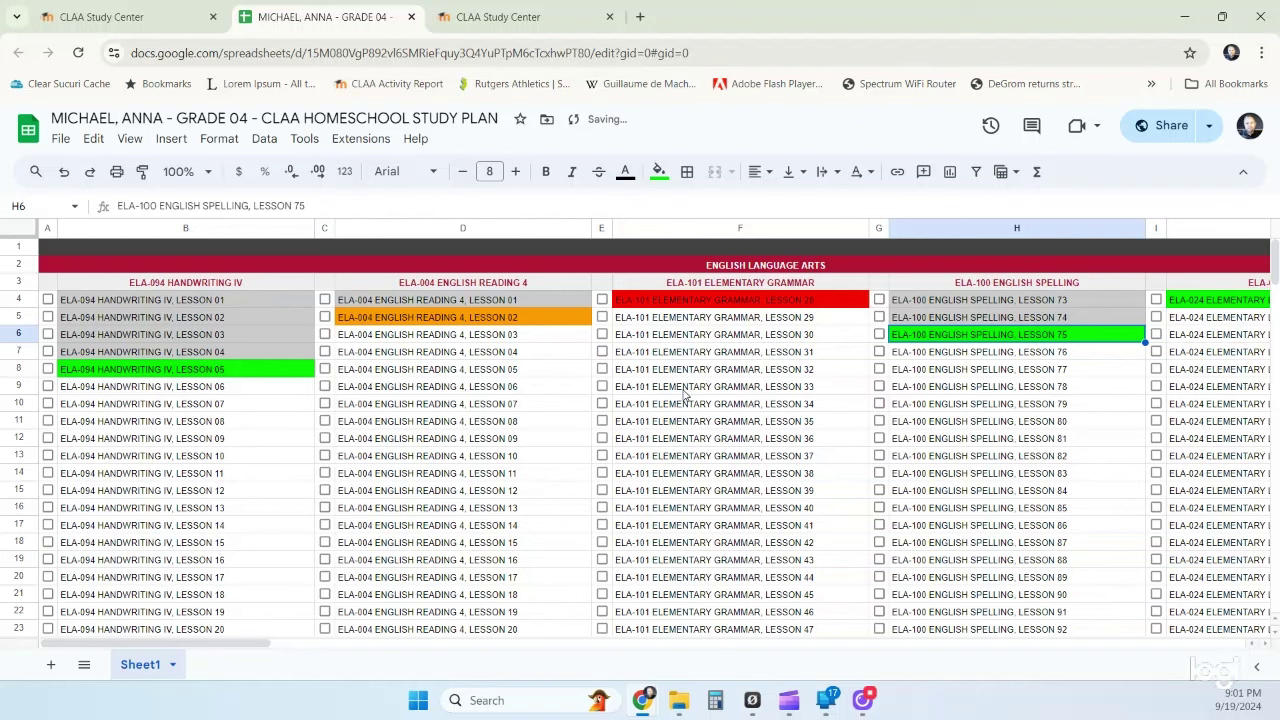
# - Grey out Handwriting Lesson 05 and fill Lesson 06 green
pyautogui.click(242, 371)
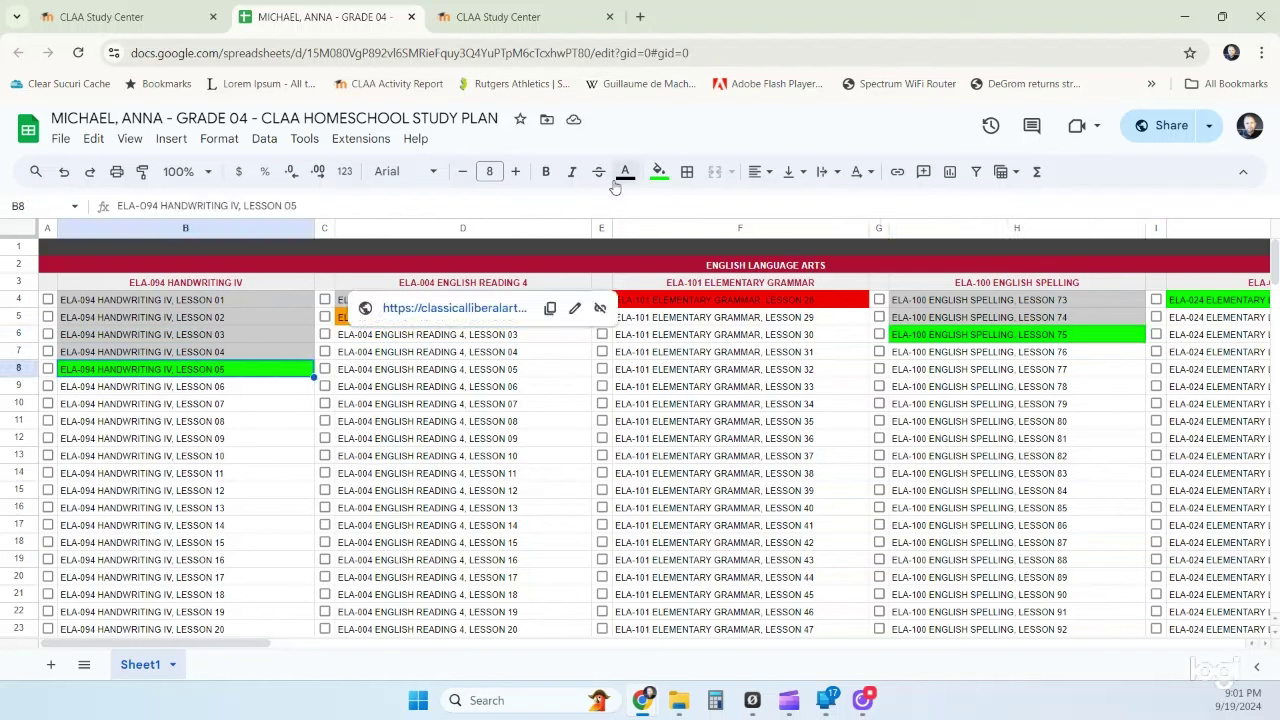
pyautogui.click(659, 171)
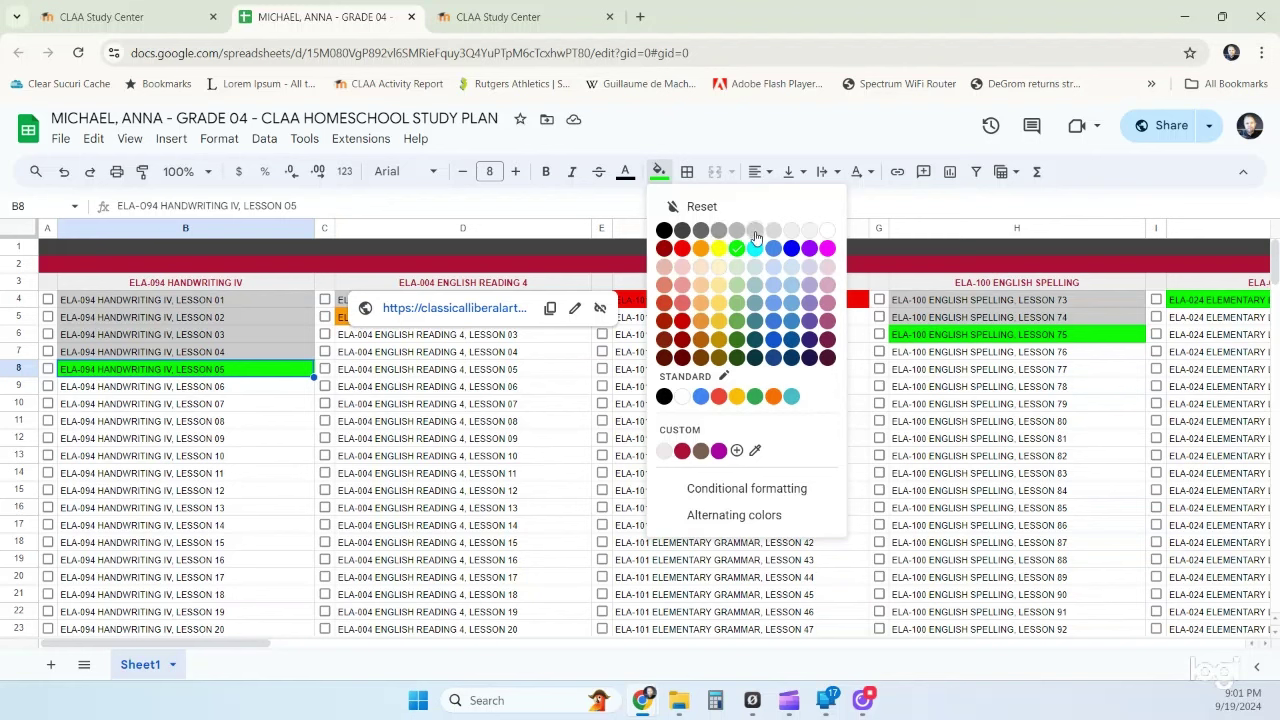
pyautogui.click(755, 231)
pyautogui.click(295, 390)
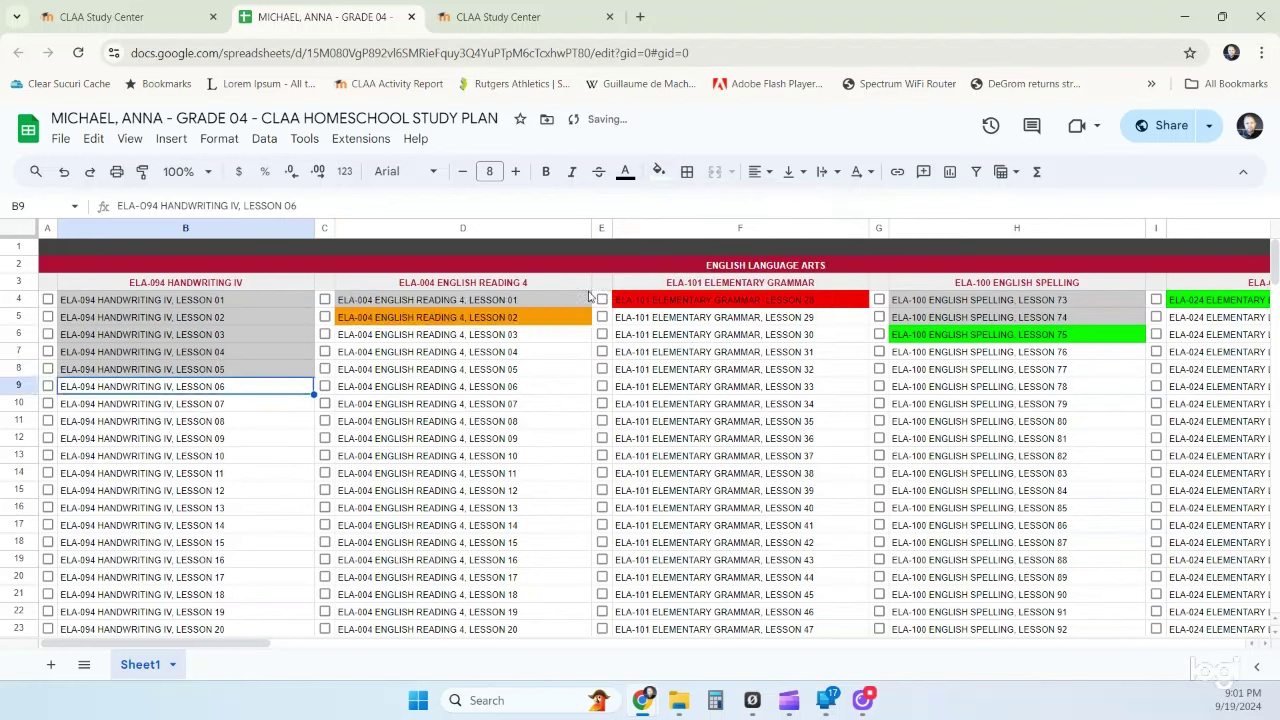
pyautogui.click(659, 171)
pyautogui.click(735, 248)
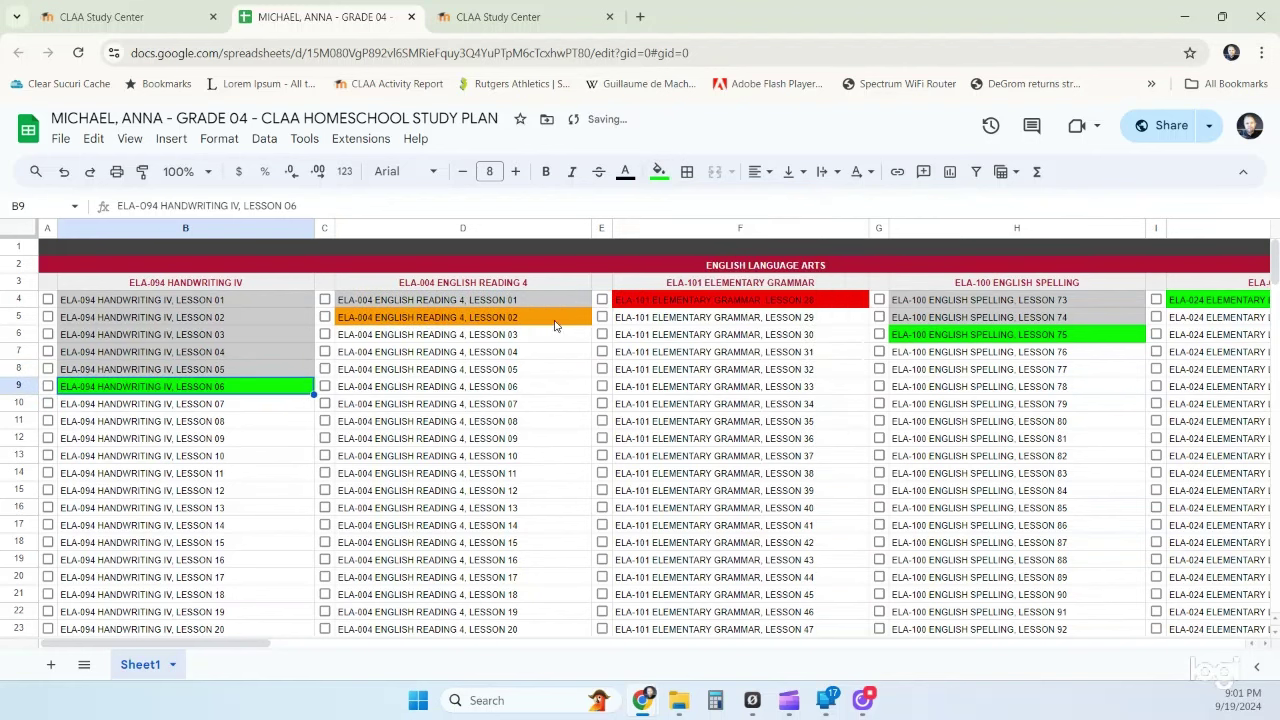
# - Turn Reading Lesson 02 (D5) grey and fill Lesson 03 (D6) green
pyautogui.click(555, 320)
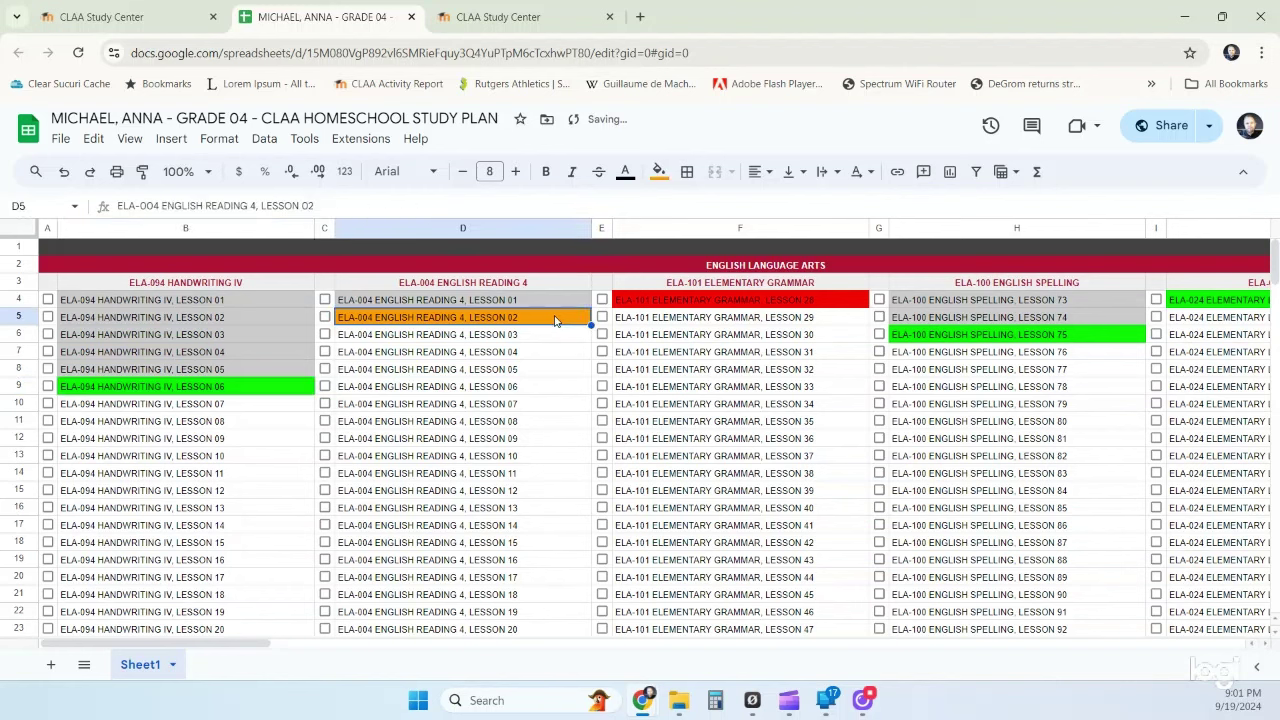
pyautogui.click(659, 171)
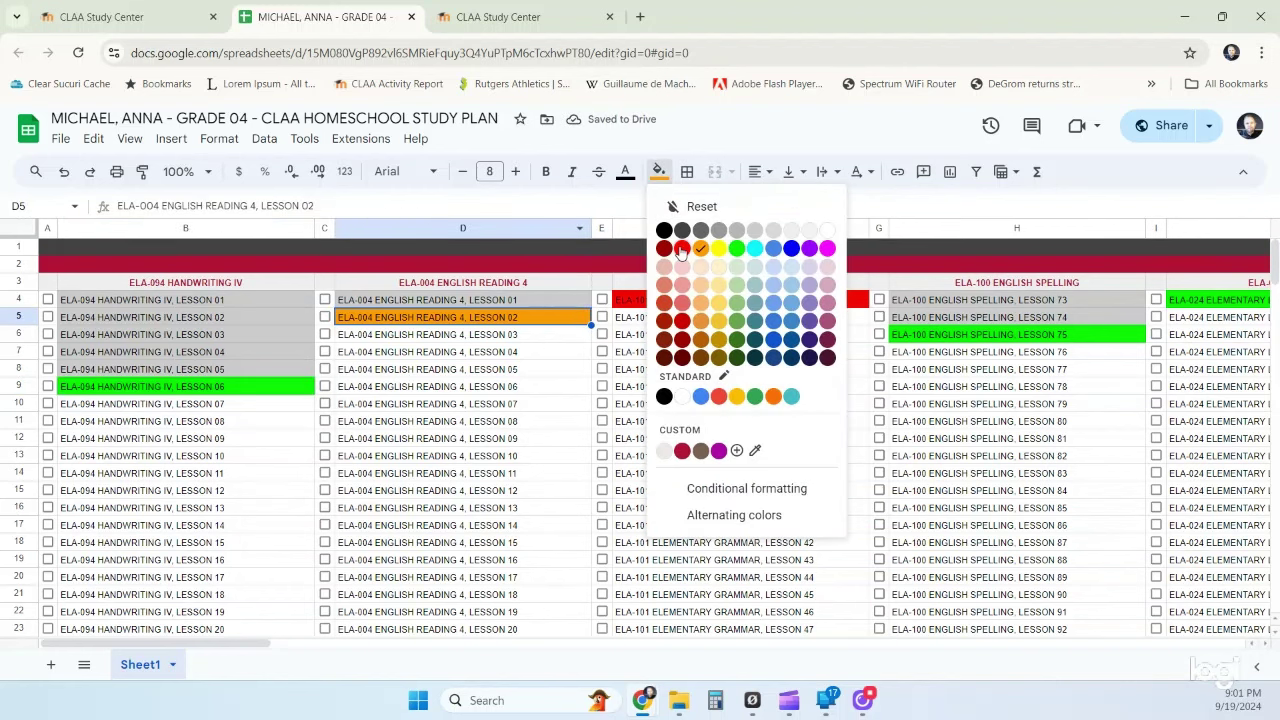
pyautogui.click(754, 232)
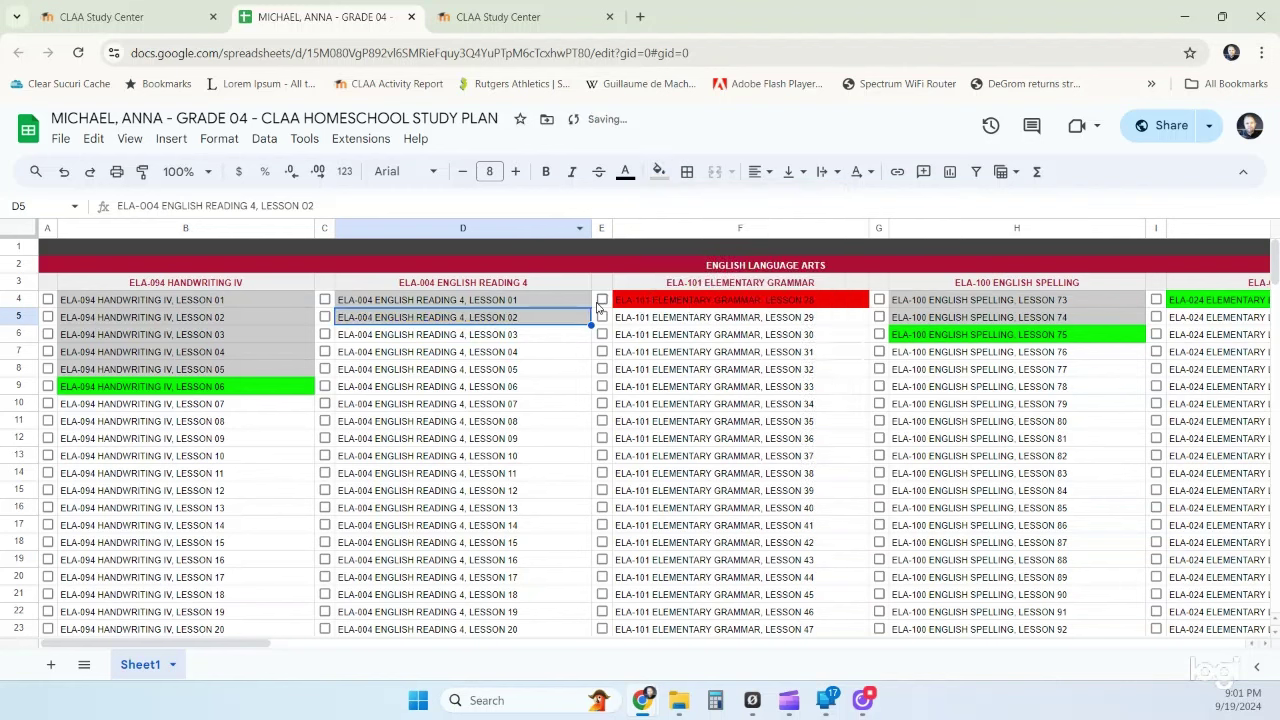
pyautogui.click(525, 340)
pyautogui.click(658, 172)
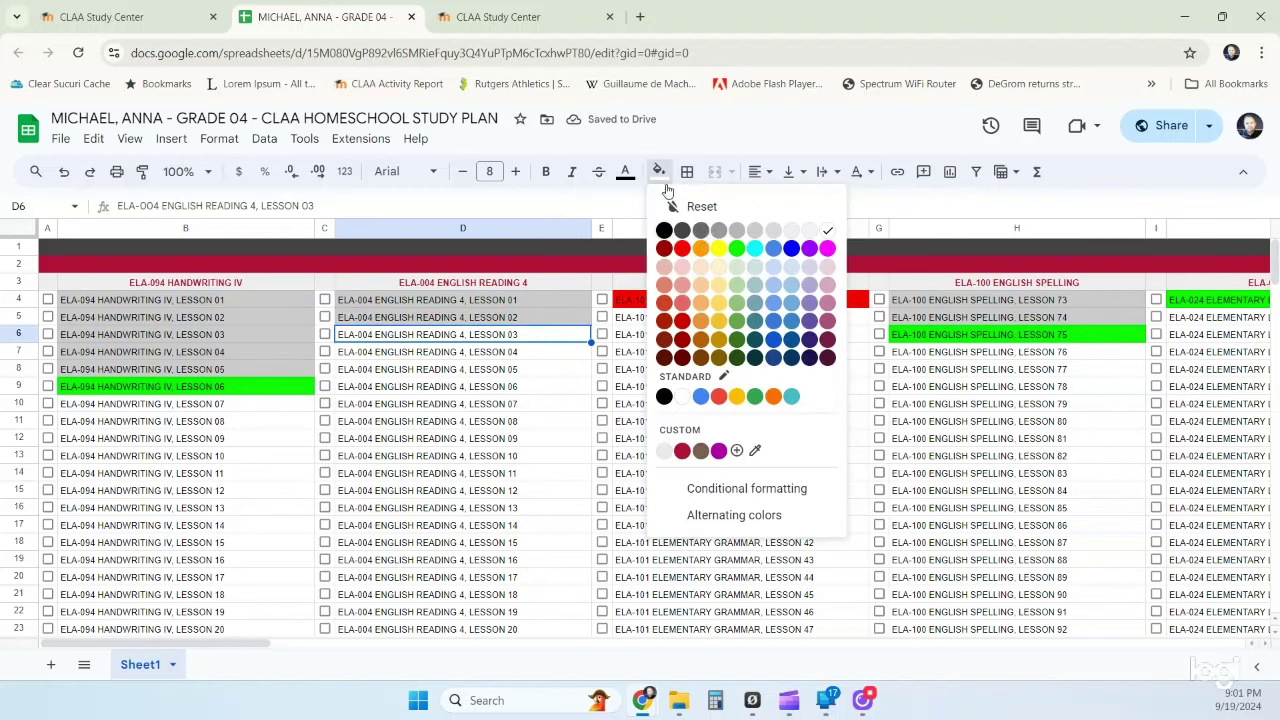
pyautogui.click(735, 258)
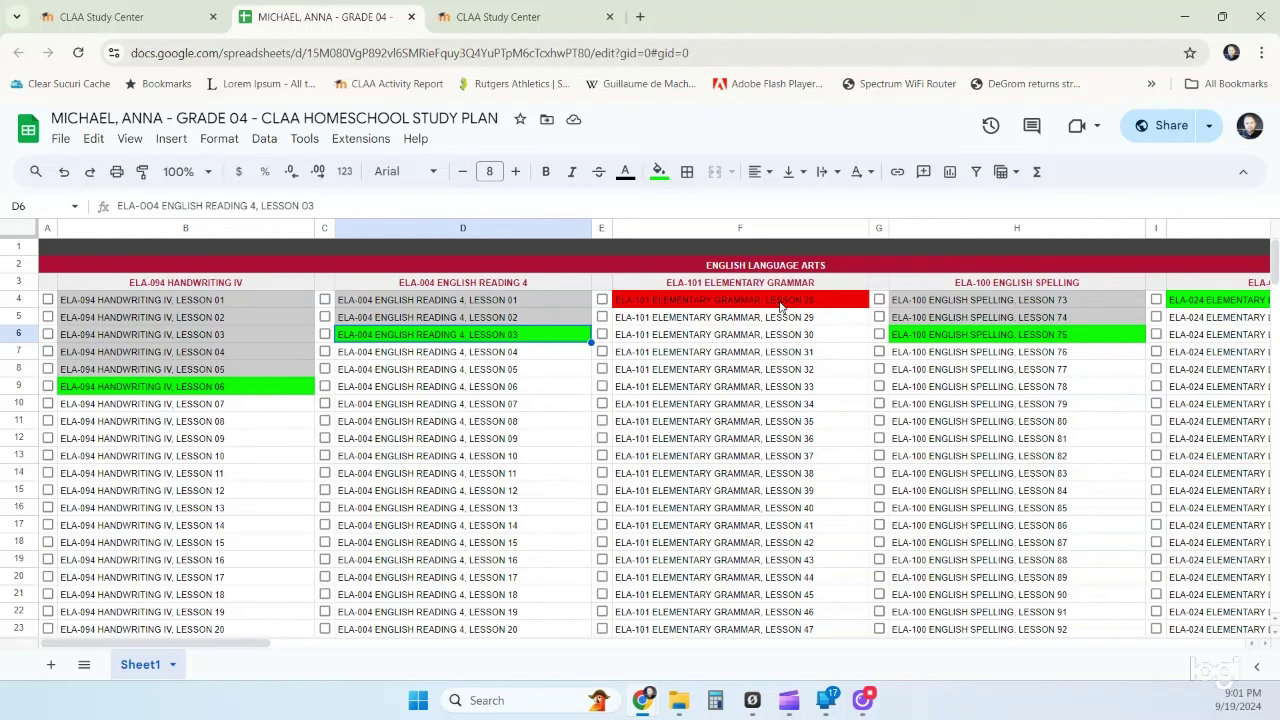
# - Turn Grammar Lesson 28 (F4) grey and fill Lesson 29 (F5) green
pyautogui.click(781, 306)
pyautogui.click(659, 171)
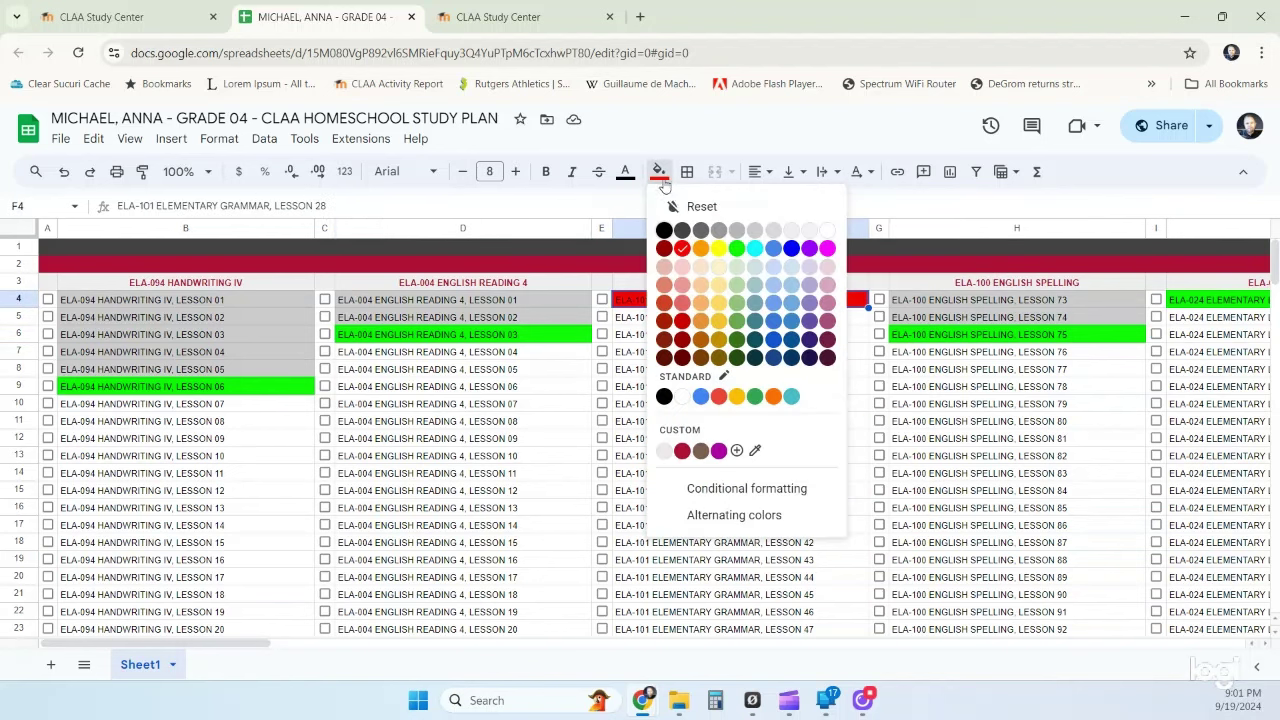
pyautogui.click(755, 230)
pyautogui.click(690, 320)
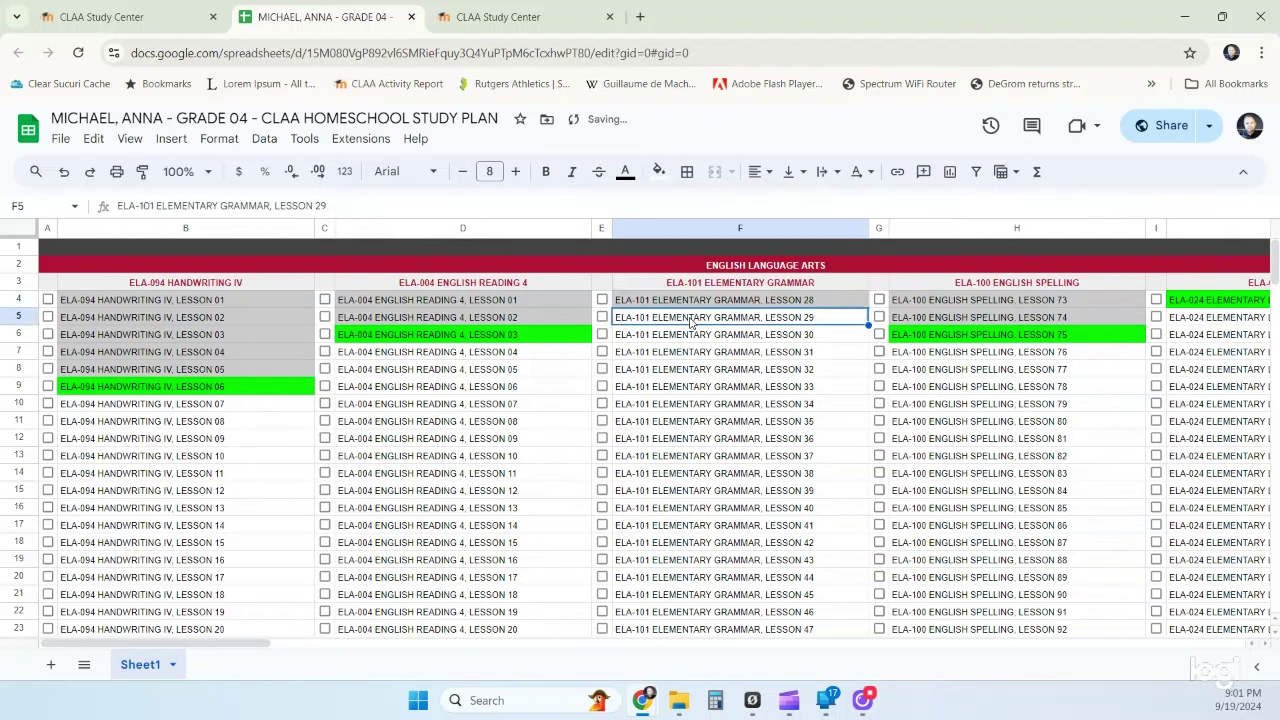
pyautogui.click(659, 171)
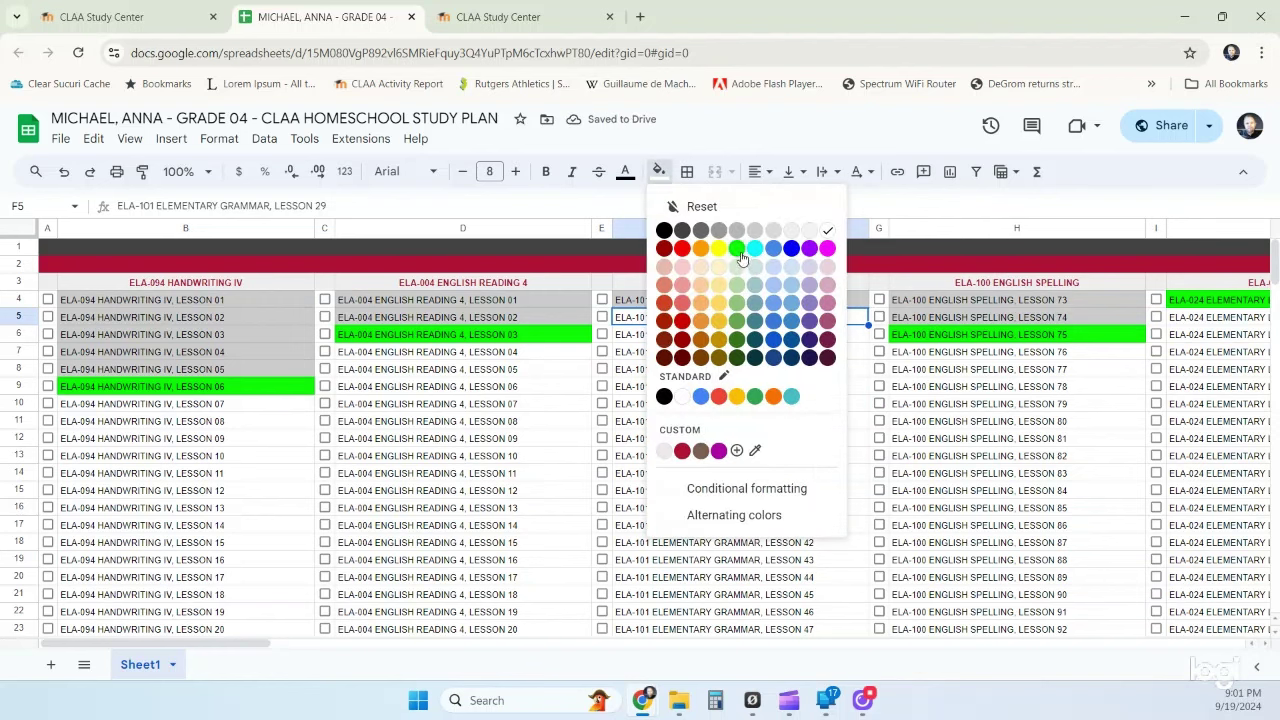
pyautogui.click(737, 248)
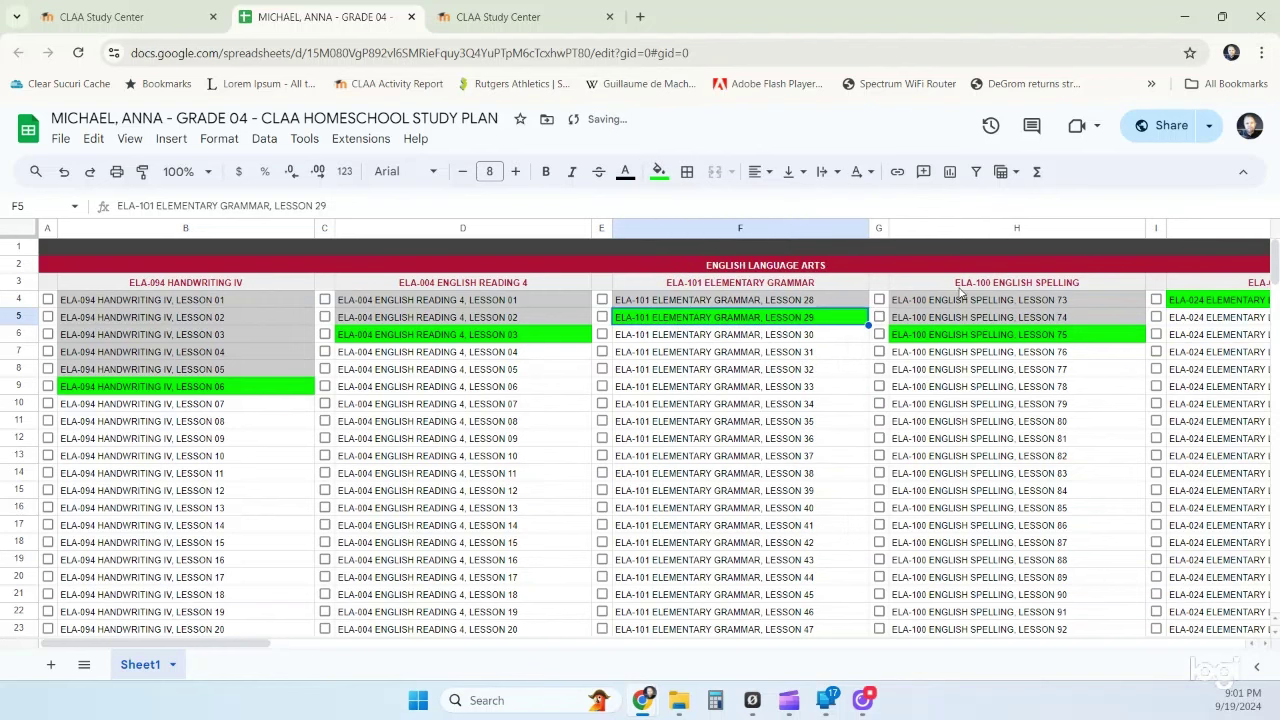
# - Turn Spelling Lesson 75 (H6) grey and fill Lesson 76 (H7) green
pyautogui.click(997, 336)
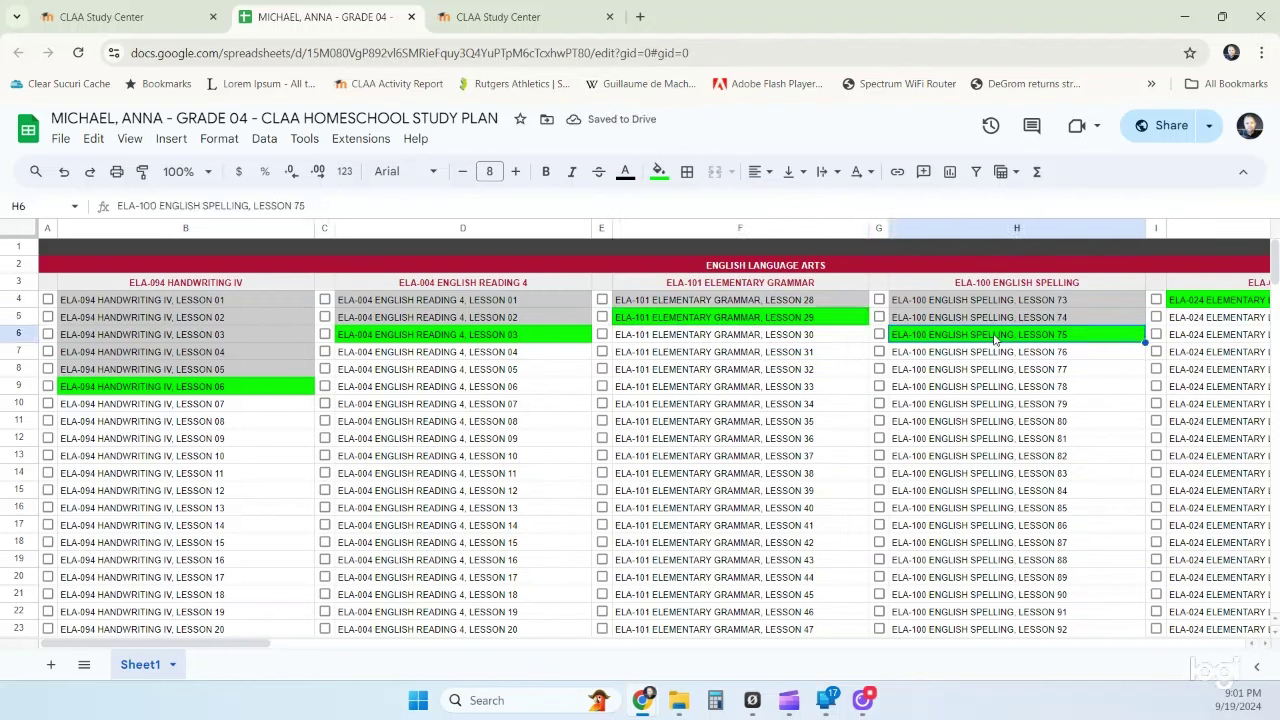
pyautogui.click(662, 172)
pyautogui.click(748, 240)
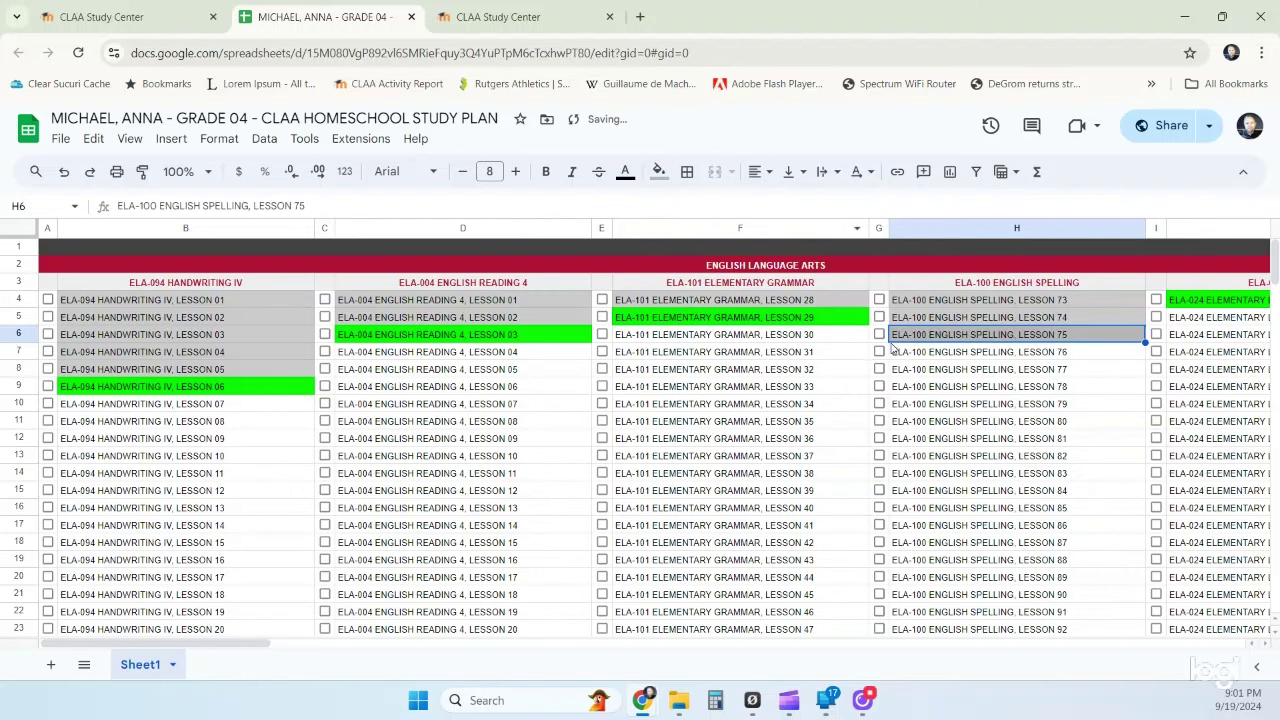
pyautogui.click(893, 350)
pyautogui.click(660, 172)
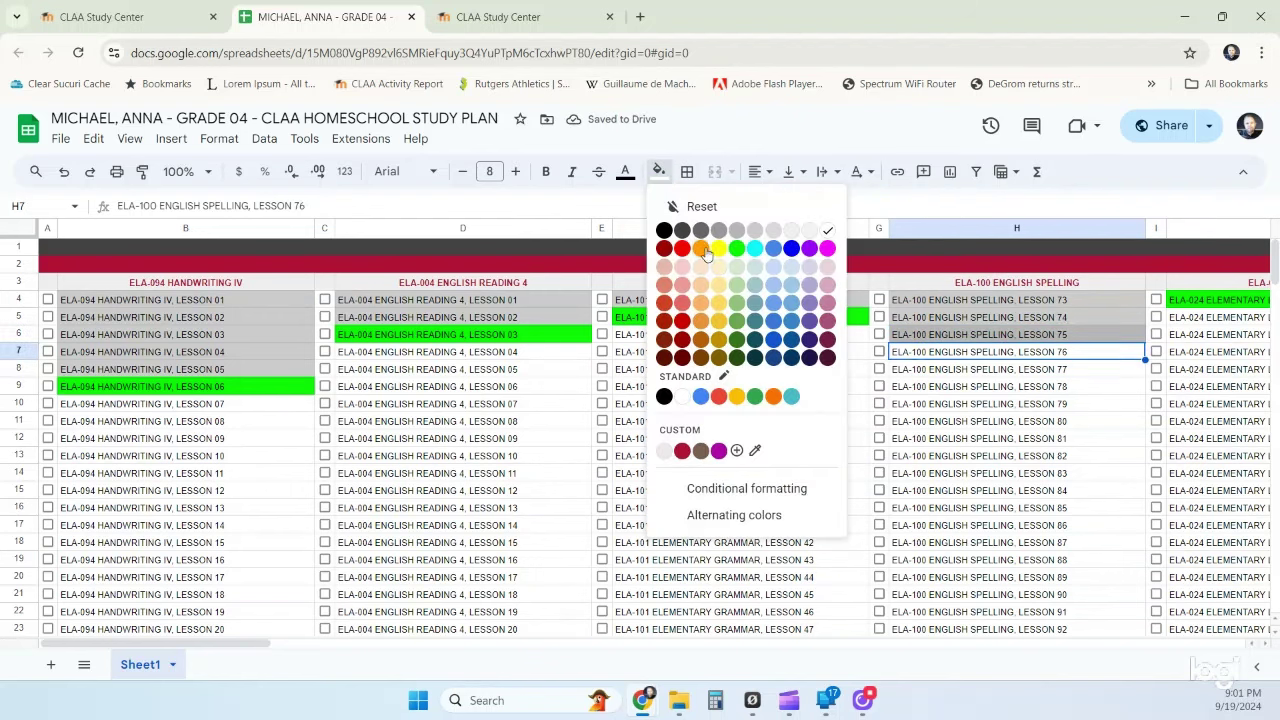
pyautogui.click(737, 250)
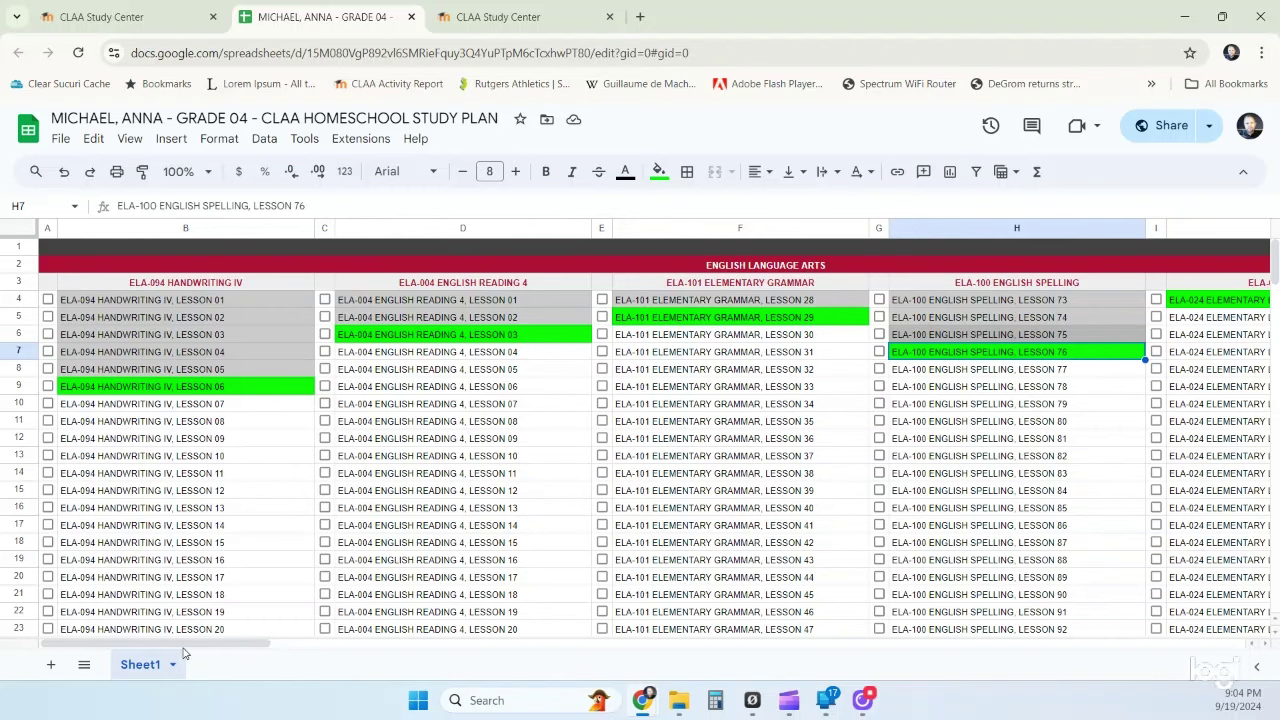
pyautogui.hscroll(1, 189, 648)
pyautogui.moveTo(189, 646); pyautogui.dragTo(1086, 698)
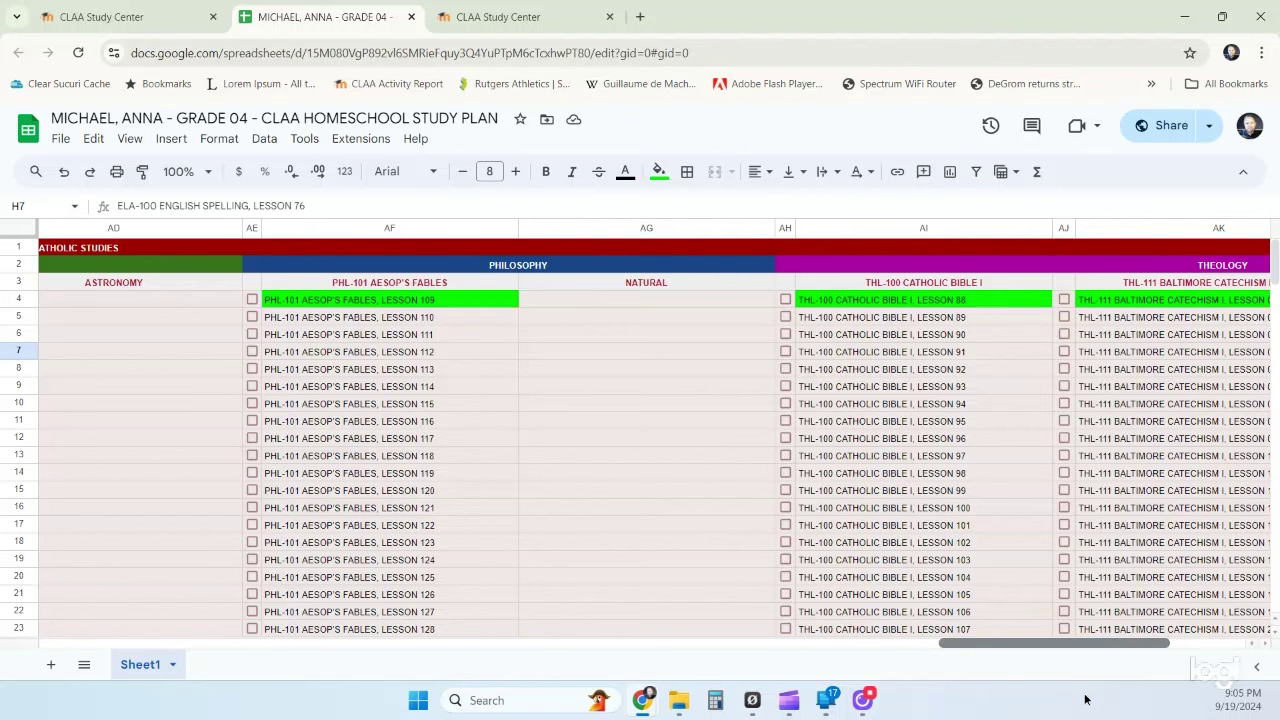
pyautogui.moveTo(1086, 698); pyautogui.dragTo(218, 667)
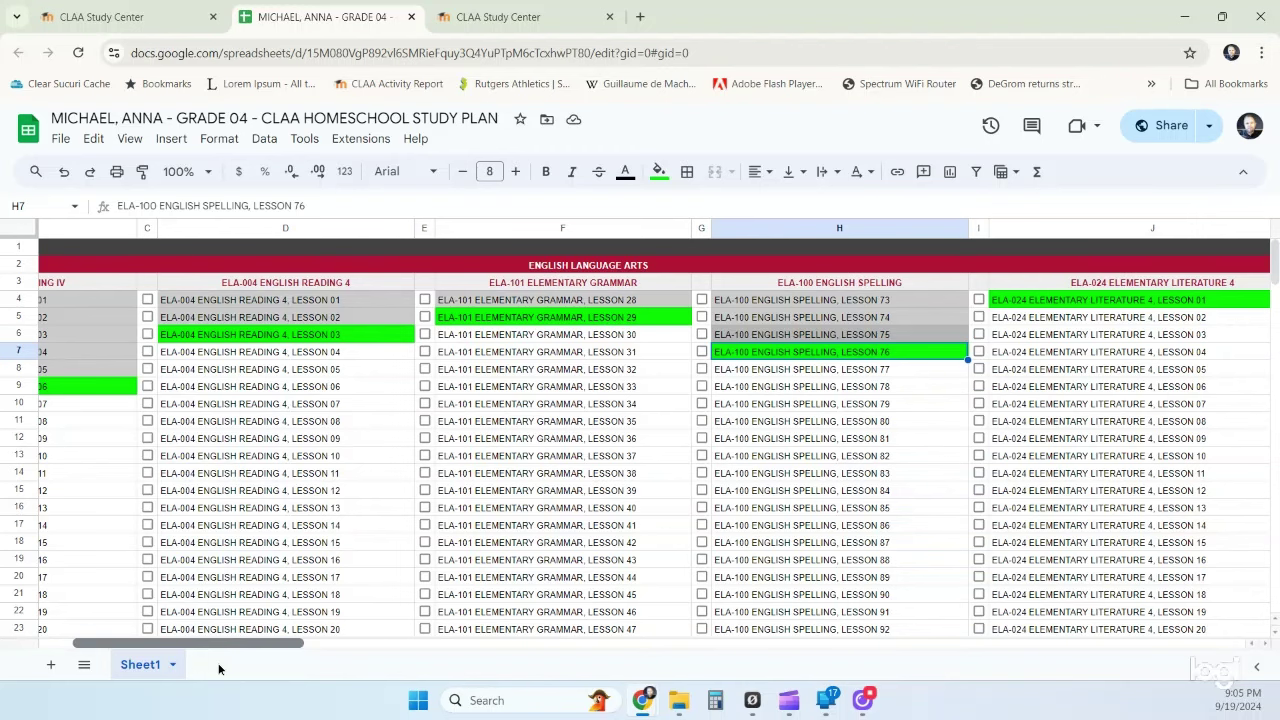
pyautogui.hscroll(2, 228, 663)
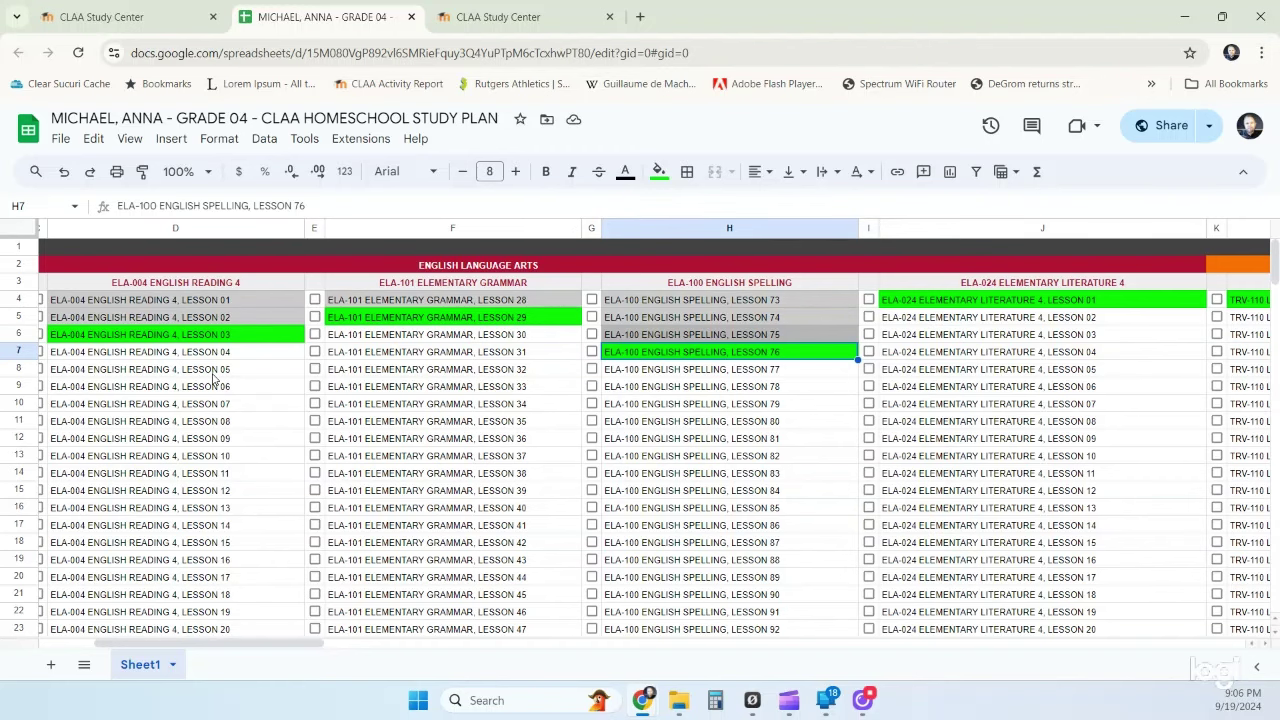
# - Undo five times to strip every grey, orange, red and green fill from the lesson cells
pyautogui.hotkey('ctrl', 'z')
pyautogui.hotkey('ctrl', 'z')
pyautogui.hotkey('ctrl', 'z')
pyautogui.hotkey('ctrl', 'z')
pyautogui.hotkey('ctrl', 'z')
pyautogui.hotkey('ctrl', 'z')
pyautogui.hotkey('ctrl', 'z')
pyautogui.hotkey('ctrl', 'z')
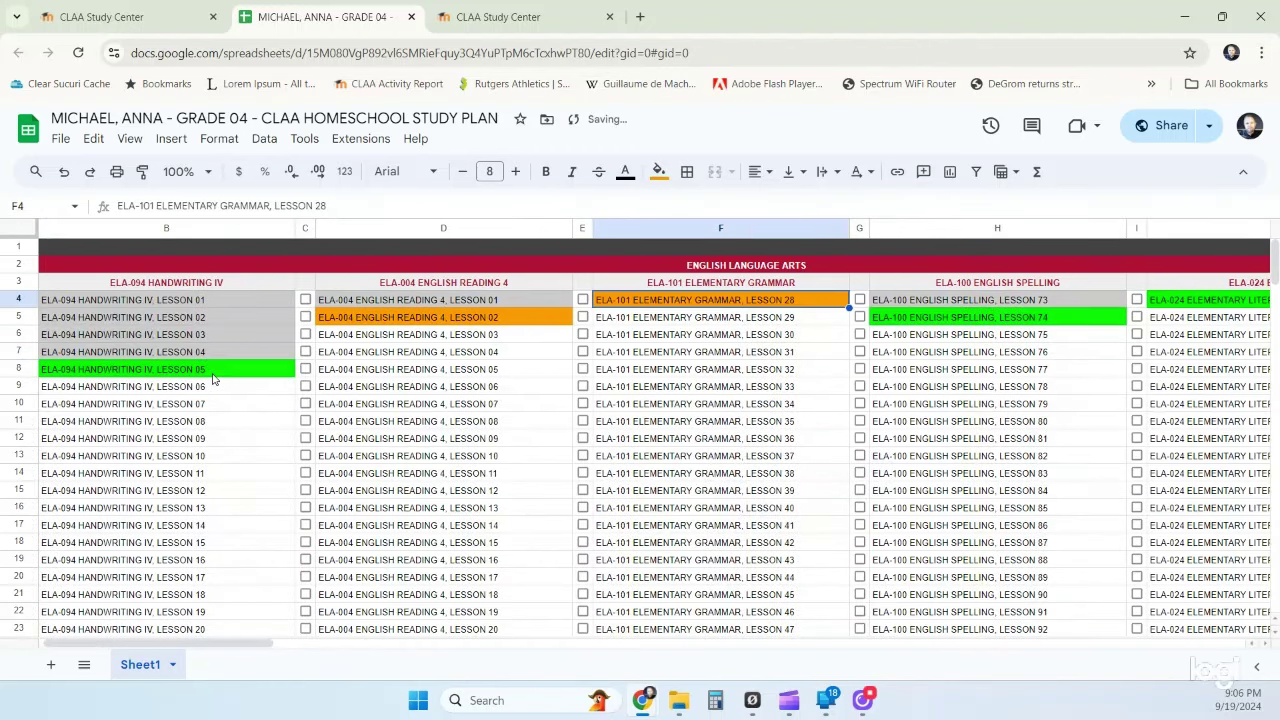
pyautogui.hotkey('ctrl', 'z')
pyautogui.hotkey('ctrl', 'z')
pyautogui.hotkey('ctrl', 'z')
pyautogui.hotkey('ctrl', 'z')
pyautogui.hotkey('ctrl', 'z')
pyautogui.hotkey('ctrl', 'z')
pyautogui.hotkey('ctrl', 'z')
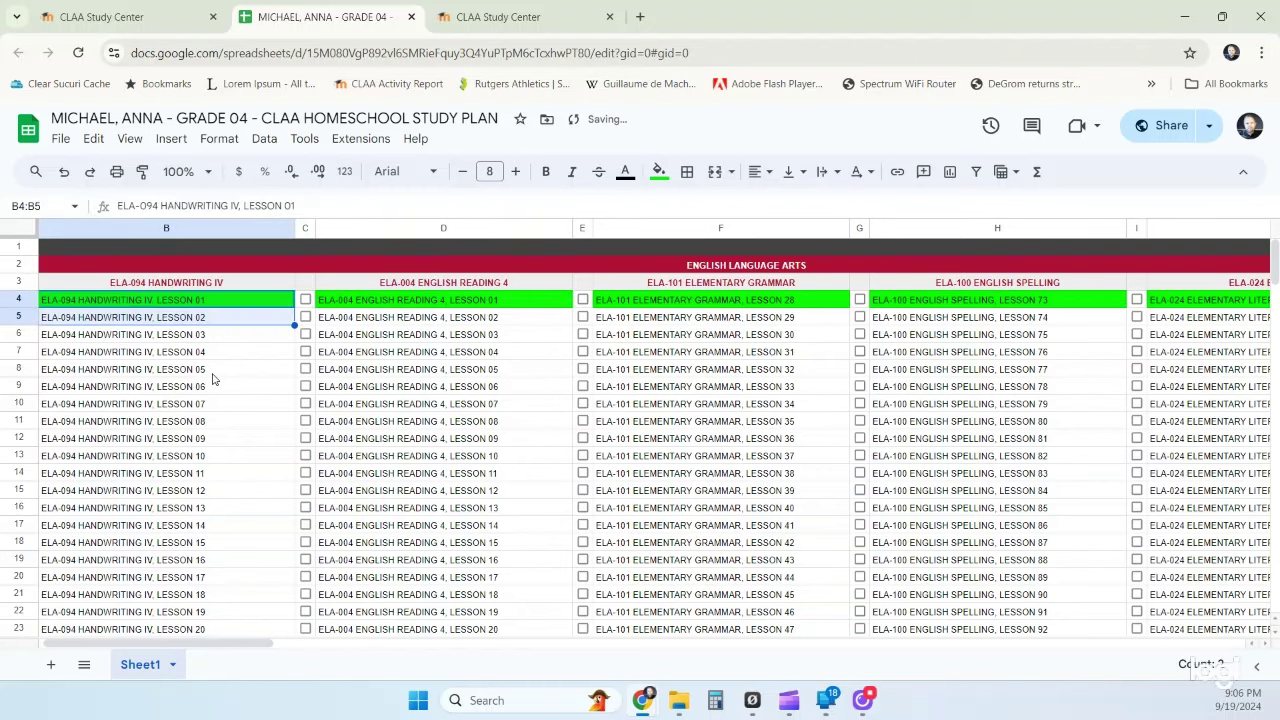
pyautogui.hotkey('ctrl', 'z')
pyautogui.hotkey('ctrl', 'z')
pyautogui.hotkey('ctrl', 'z')
pyautogui.hotkey('ctrl', 'z')
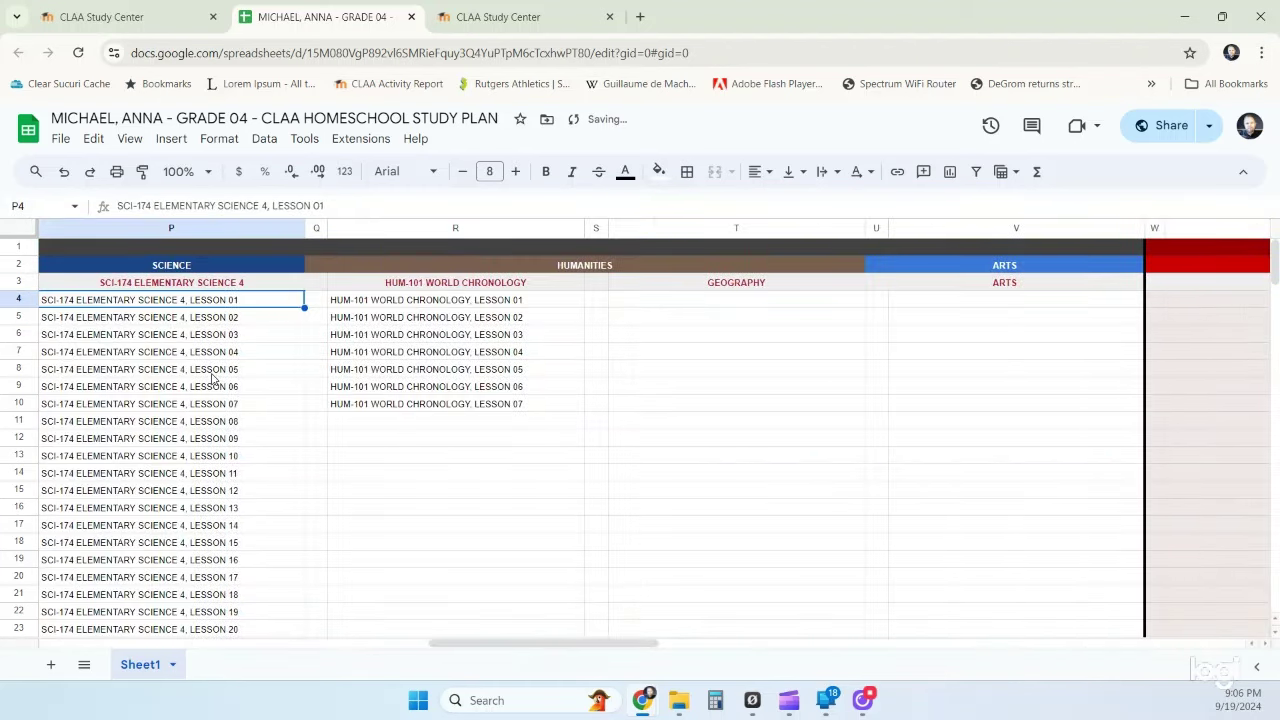
pyautogui.hotkey('ctrl', 'z')
pyautogui.hotkey('ctrl', 'z')
pyautogui.hotkey('ctrl', 'z')
pyautogui.hotkey('ctrl', 'z')
pyautogui.hotkey('ctrl', 'z')
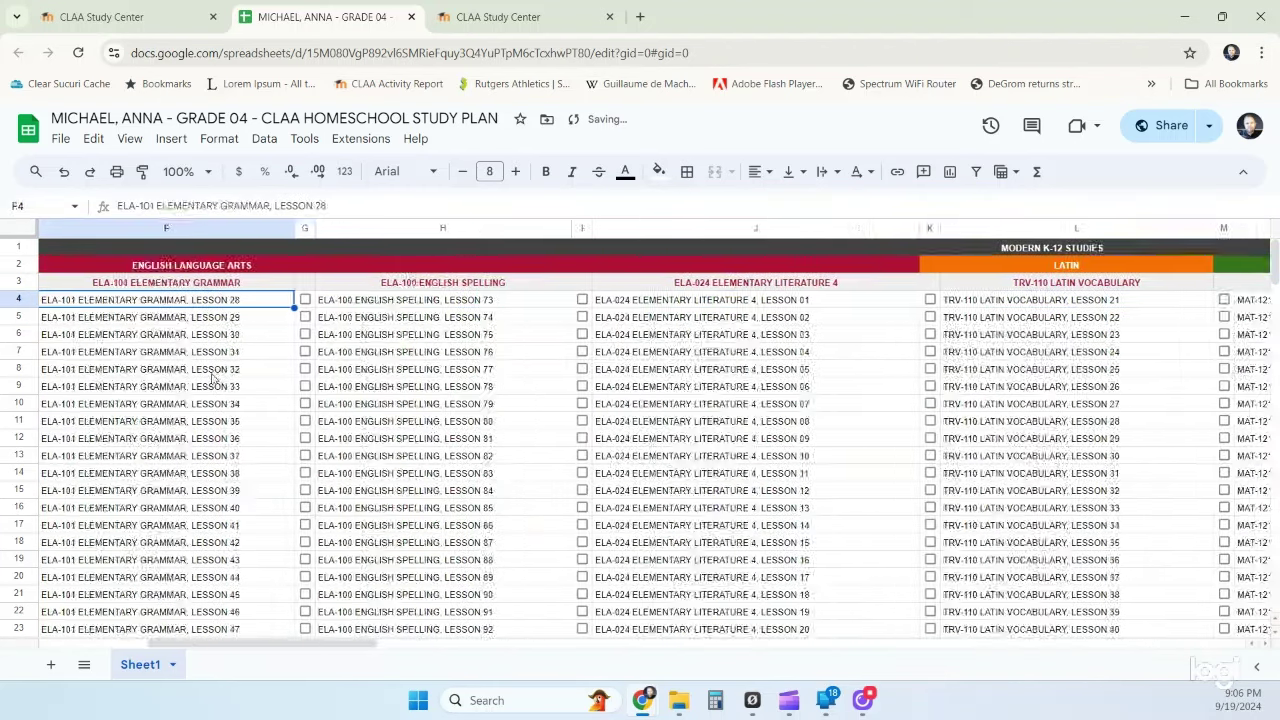
pyautogui.hotkey('ctrl', 'z')
pyautogui.hotkey('ctrl', 'z')
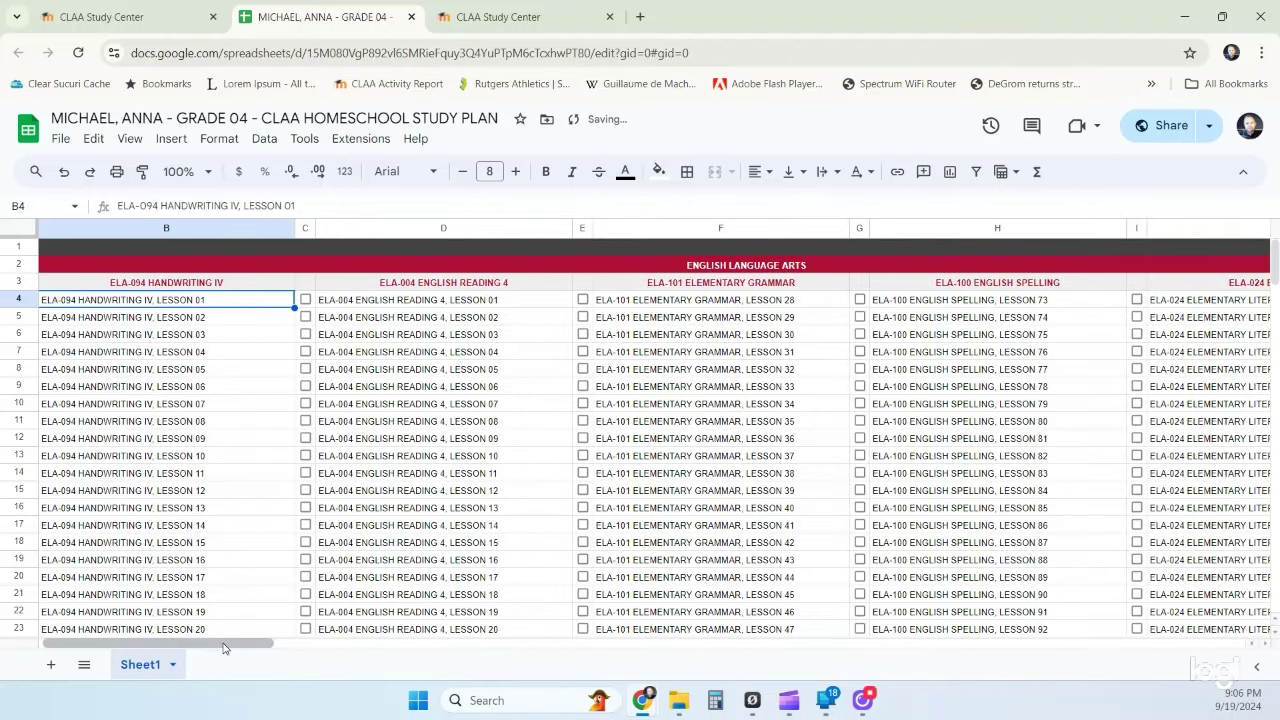
pyautogui.moveTo(212, 645); pyautogui.dragTo(203, 645)
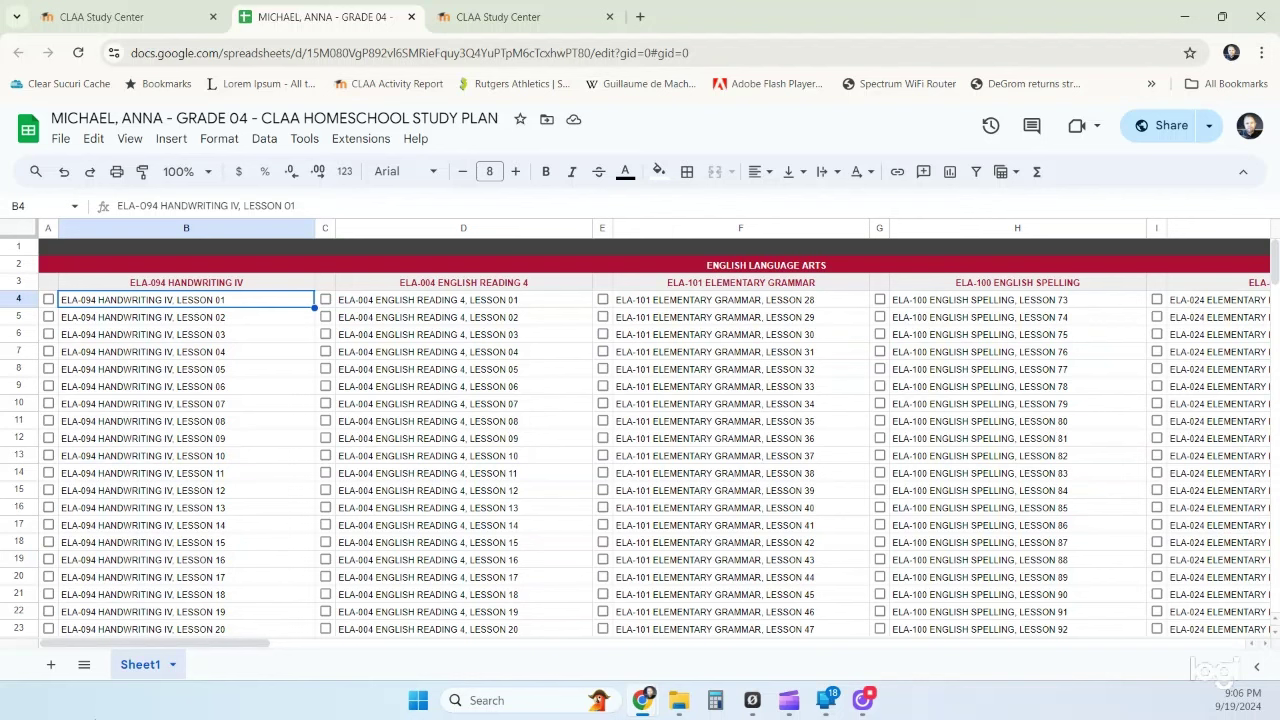
# - Insert a blank cell at F4, shifting the Elementary Grammar lessons down one row
pyautogui.moveTo(683, 291); pyautogui.dragTo(676, 476)
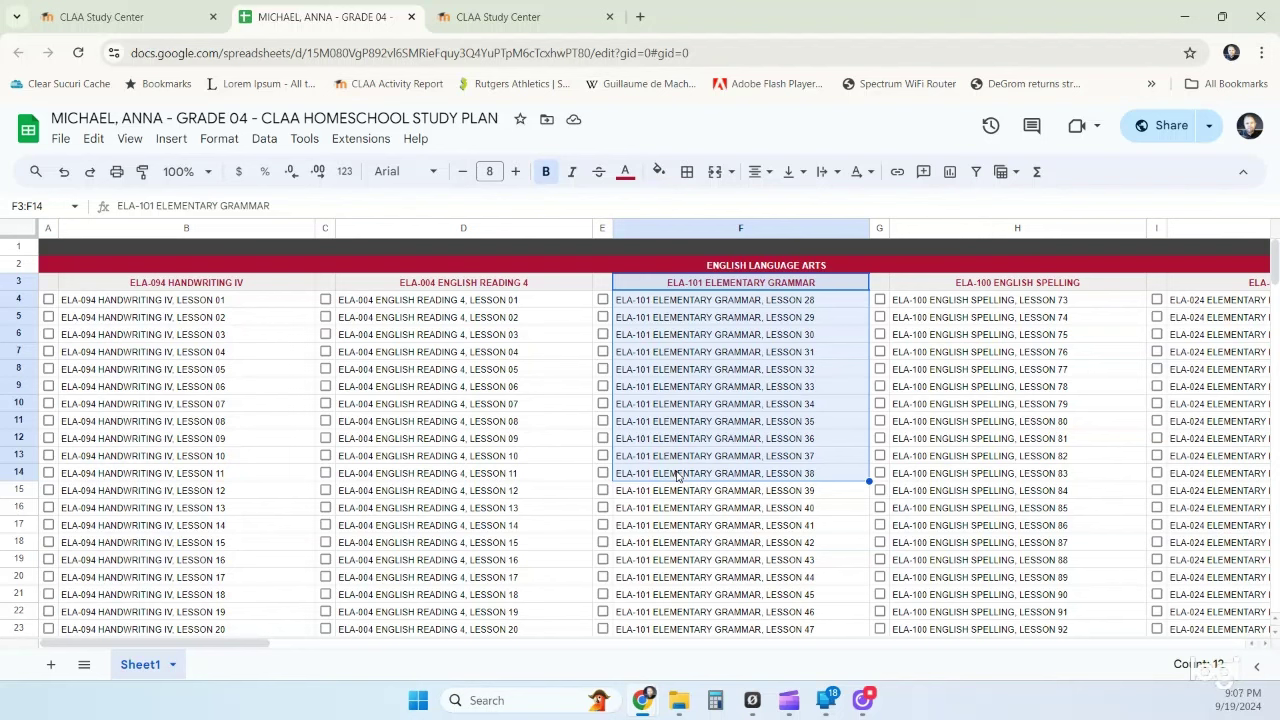
pyautogui.click(735, 336)
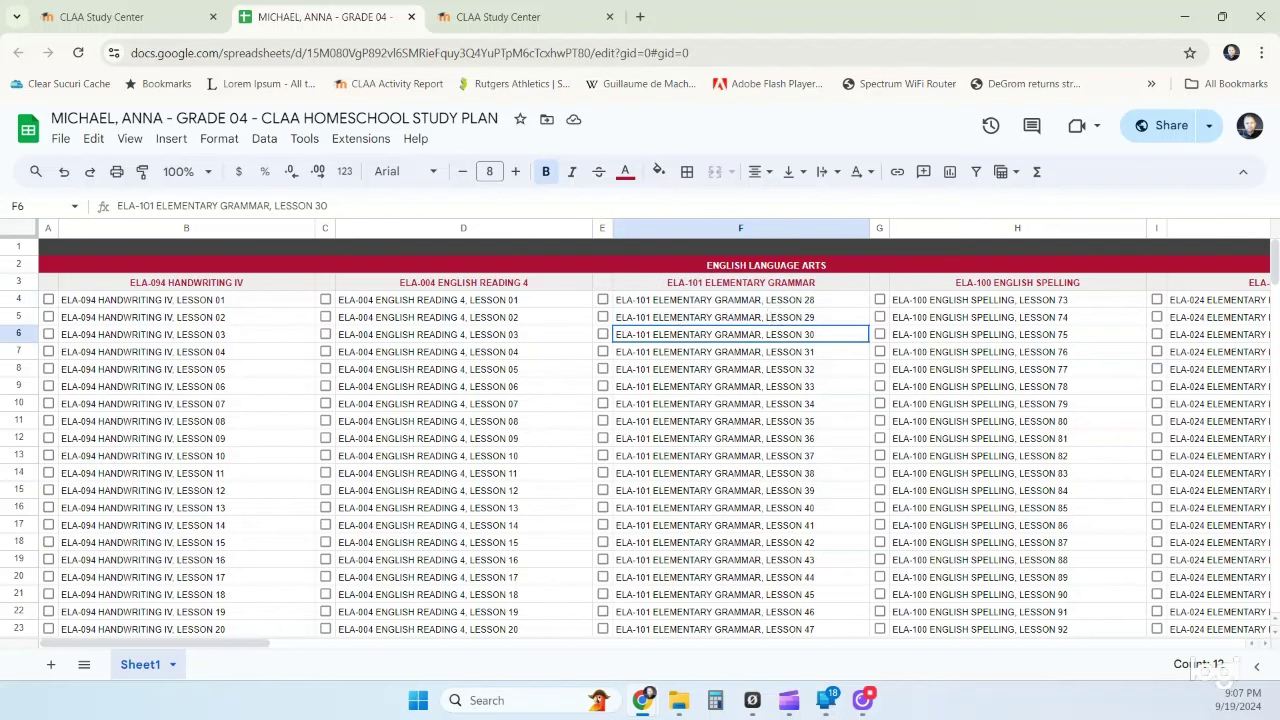
pyautogui.click(770, 305)
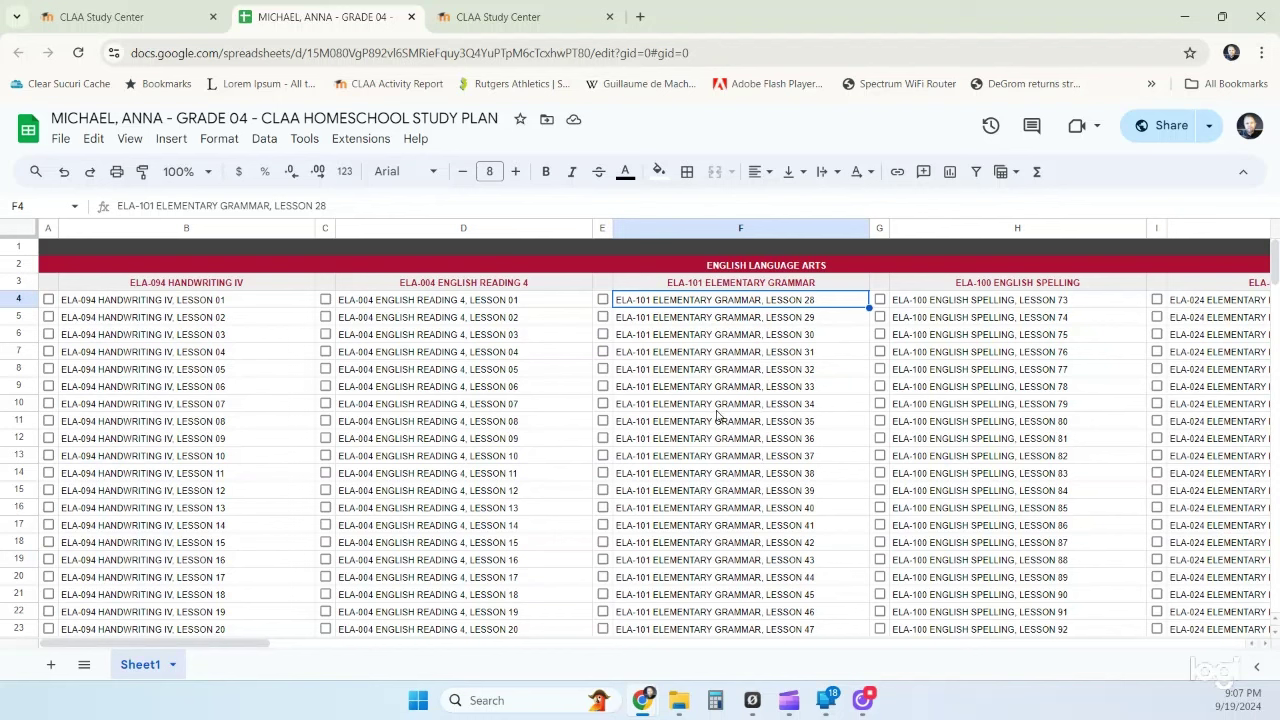
pyautogui.rightClick(725, 300)
pyautogui.click(693, 368)
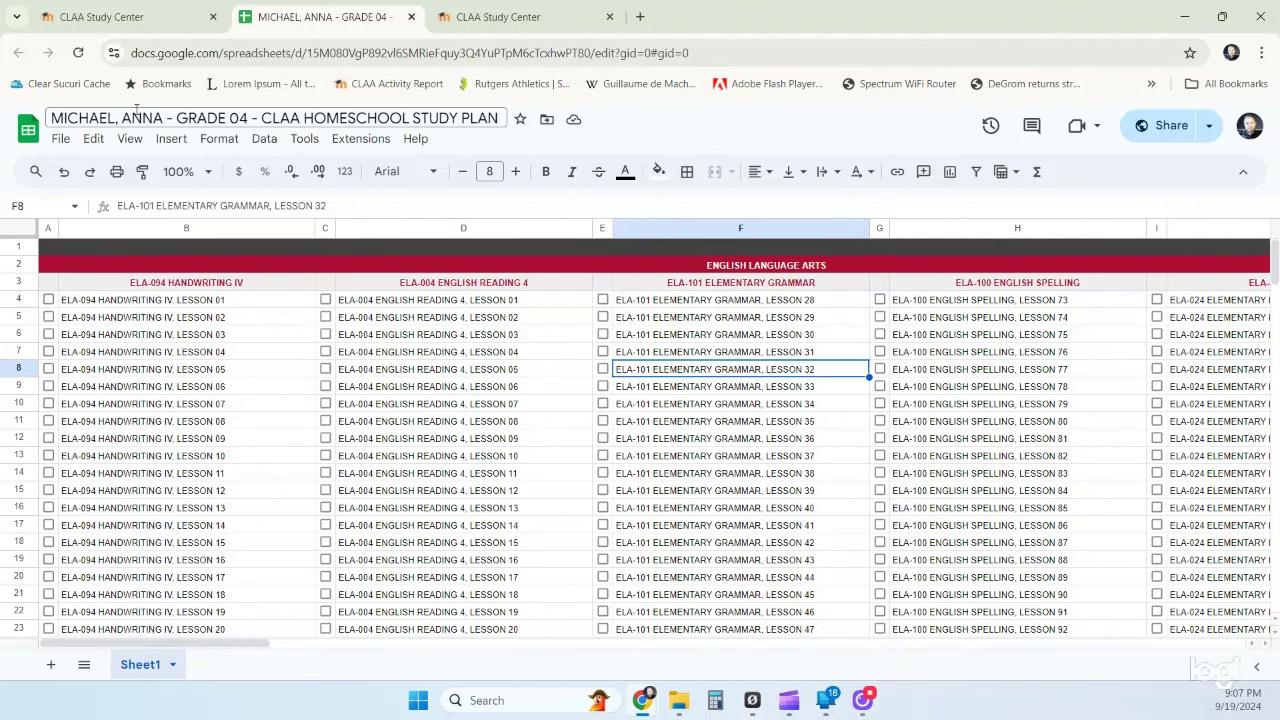
pyautogui.click(641, 303)
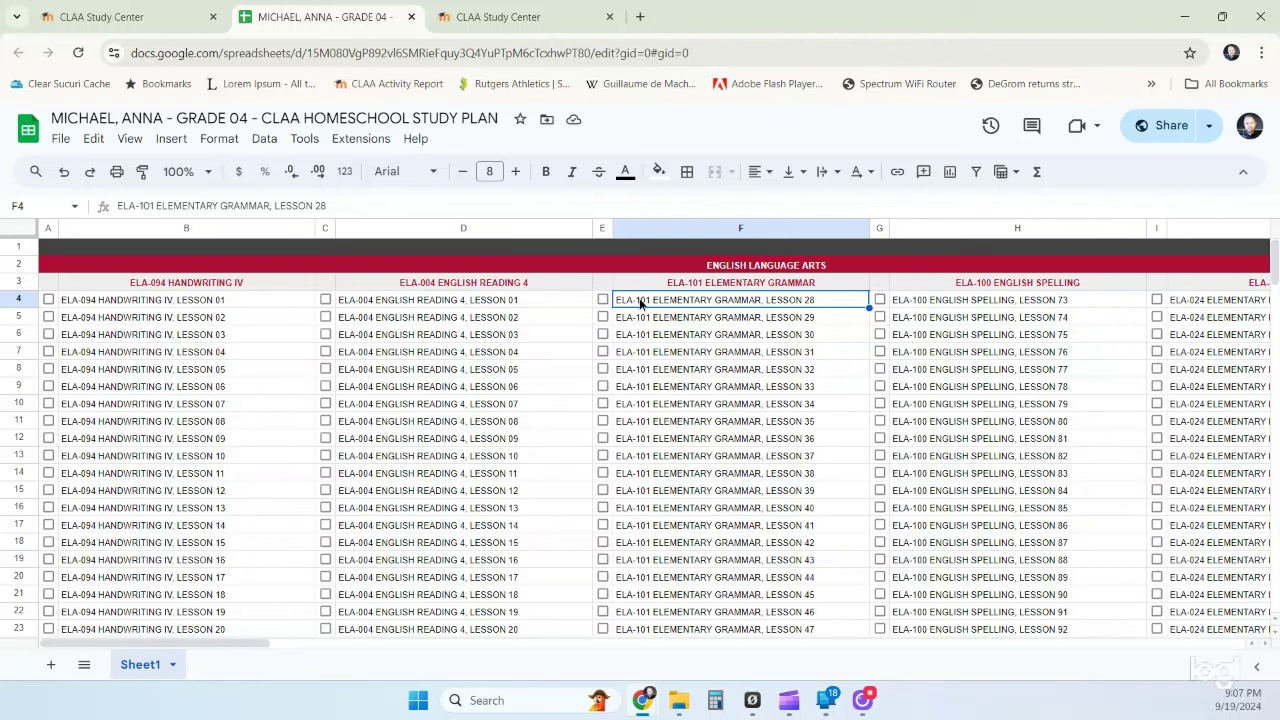
pyautogui.rightClick(641, 303)
pyautogui.moveTo(760, 365)
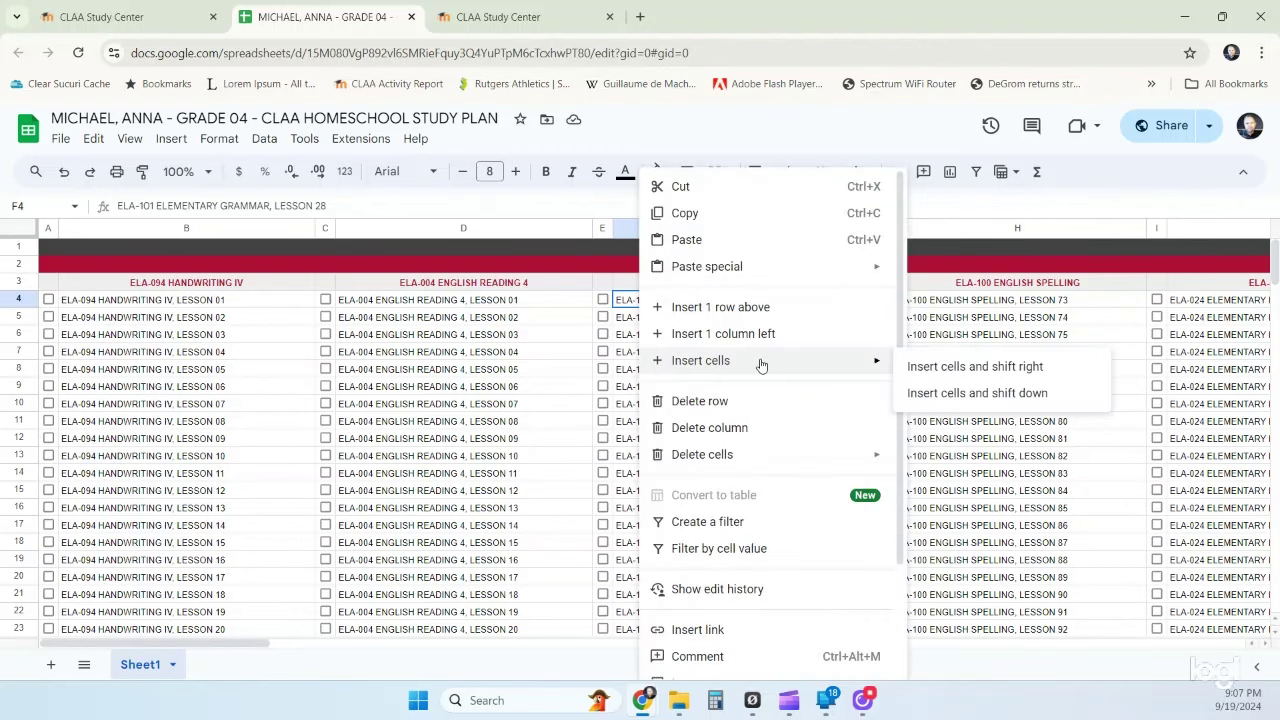
pyautogui.click(940, 396)
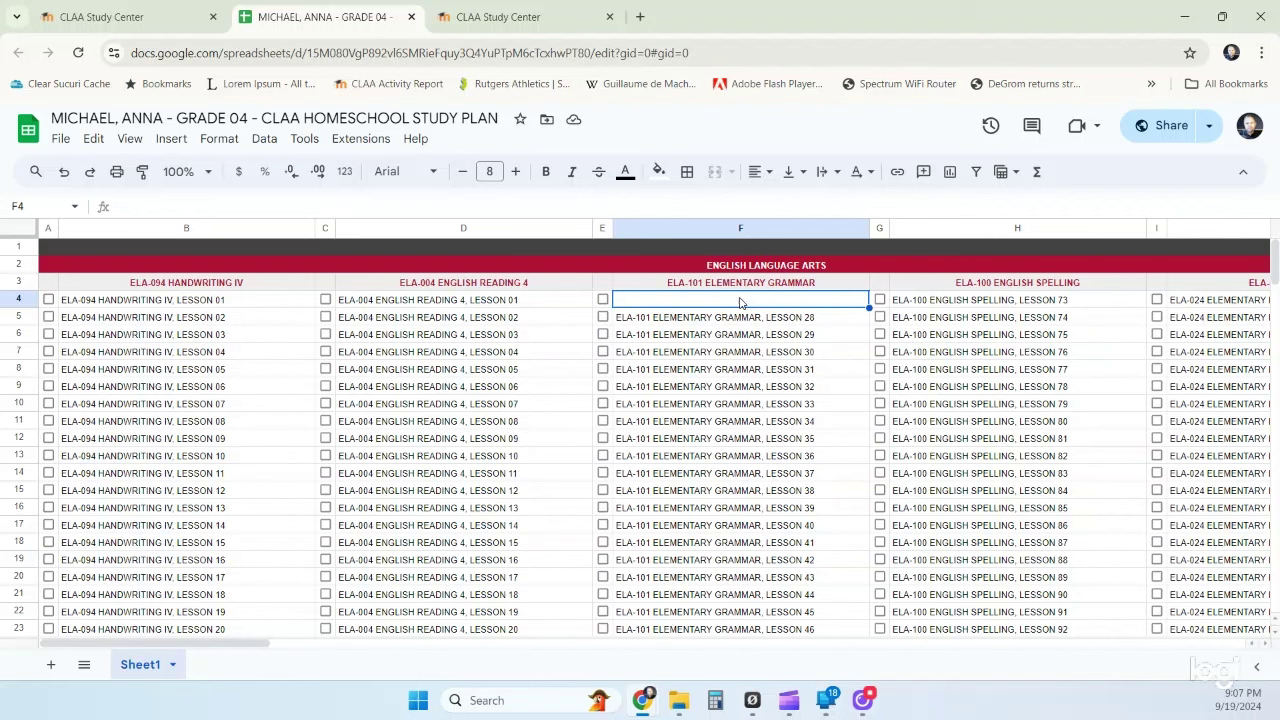
# - Keep inserting blank cells at F4, shifting down, until Lesson 28 reaches row 13
pyautogui.hotkey('alt', 'i')
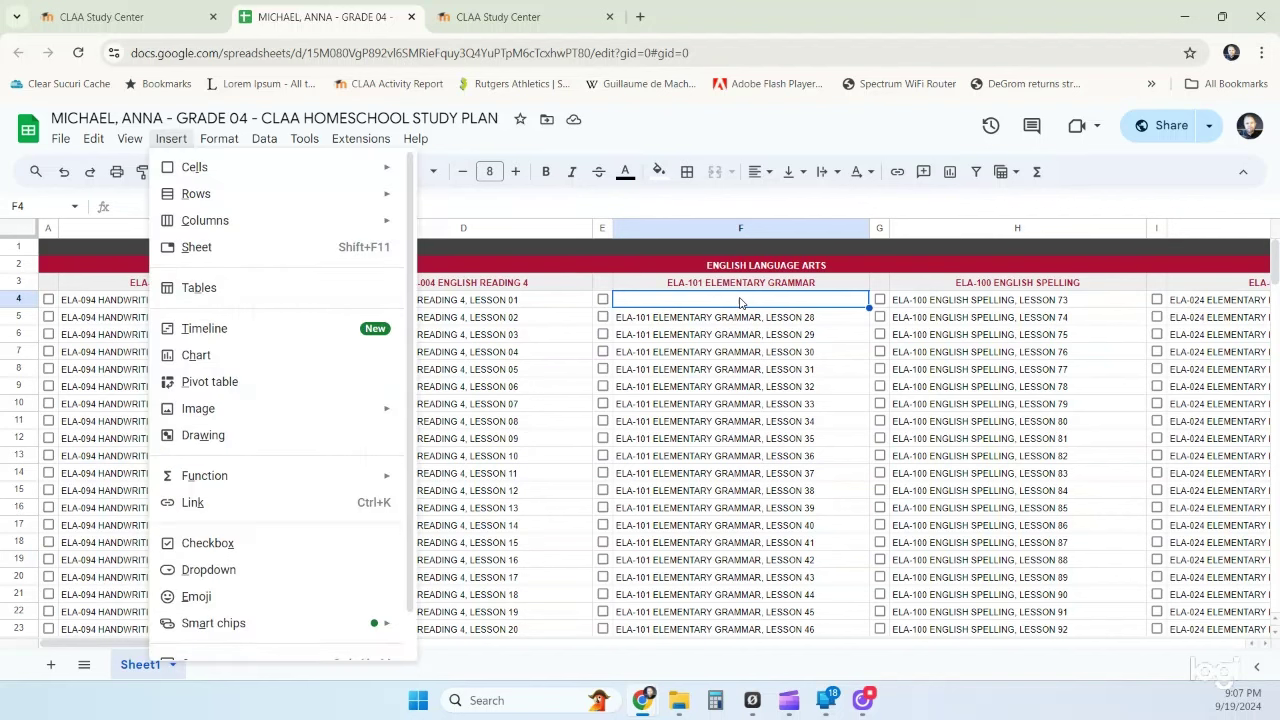
pyautogui.press('Right')
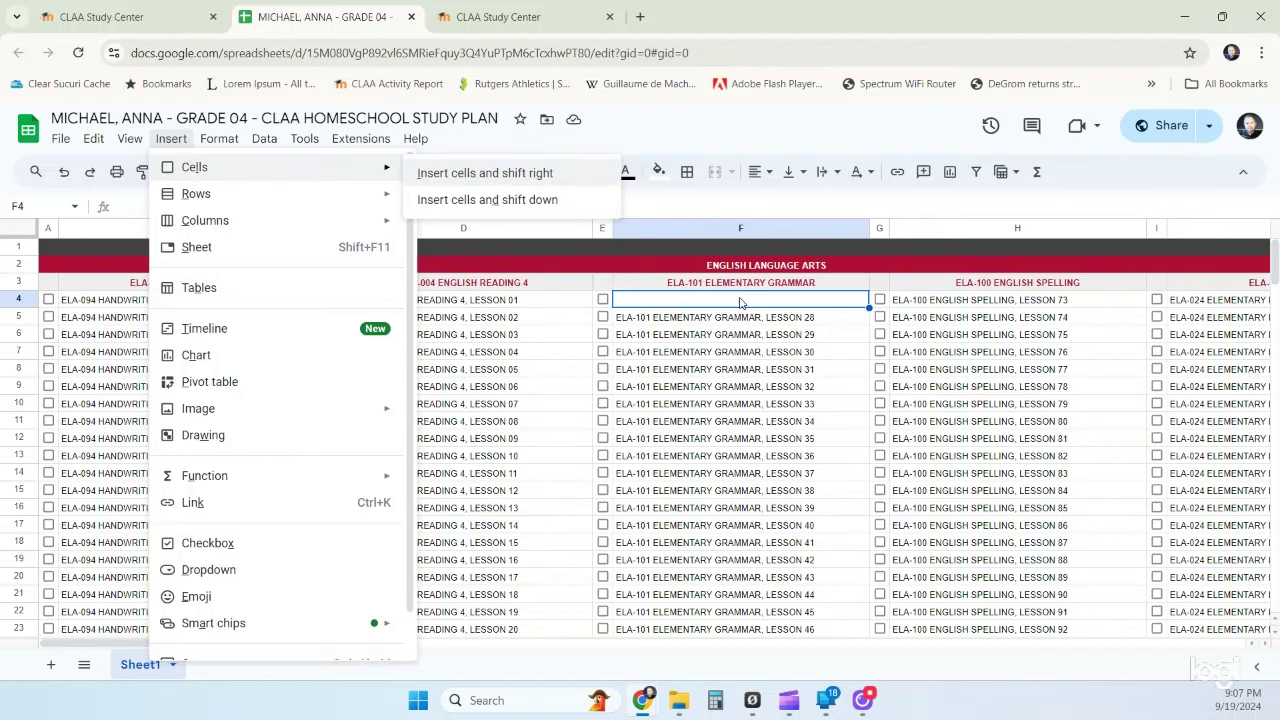
pyautogui.press('Down')
pyautogui.press('Return')
pyautogui.hotkey('alt', 'i')
pyautogui.press('Right')
pyautogui.press('Down')
pyautogui.press('Return')
pyautogui.hotkey('alt', 'i')
pyautogui.press('Right')
pyautogui.press('Down')
pyautogui.press('Return')
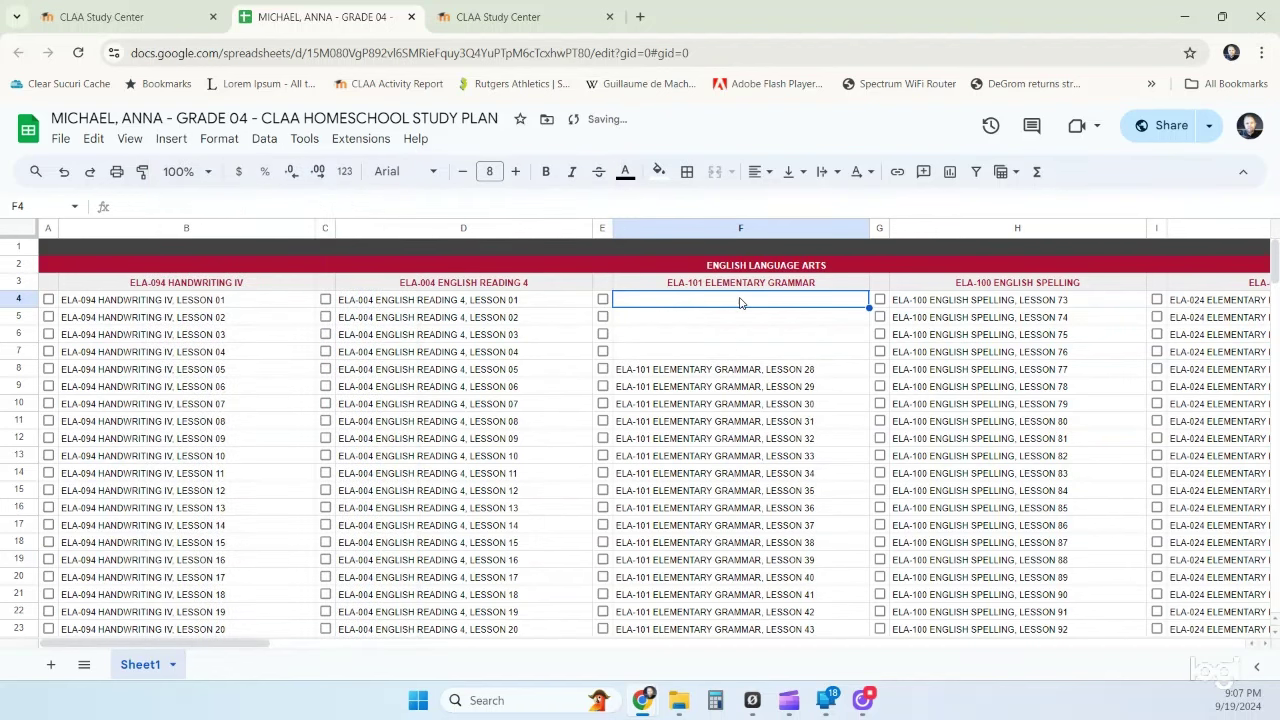
pyautogui.hotkey('alt', 'i')
pyautogui.press('Right')
pyautogui.press('Down')
pyautogui.press('Return')
pyautogui.hotkey('alt', 'i')
pyautogui.press('Right')
pyautogui.press('Down')
pyautogui.press('Return')
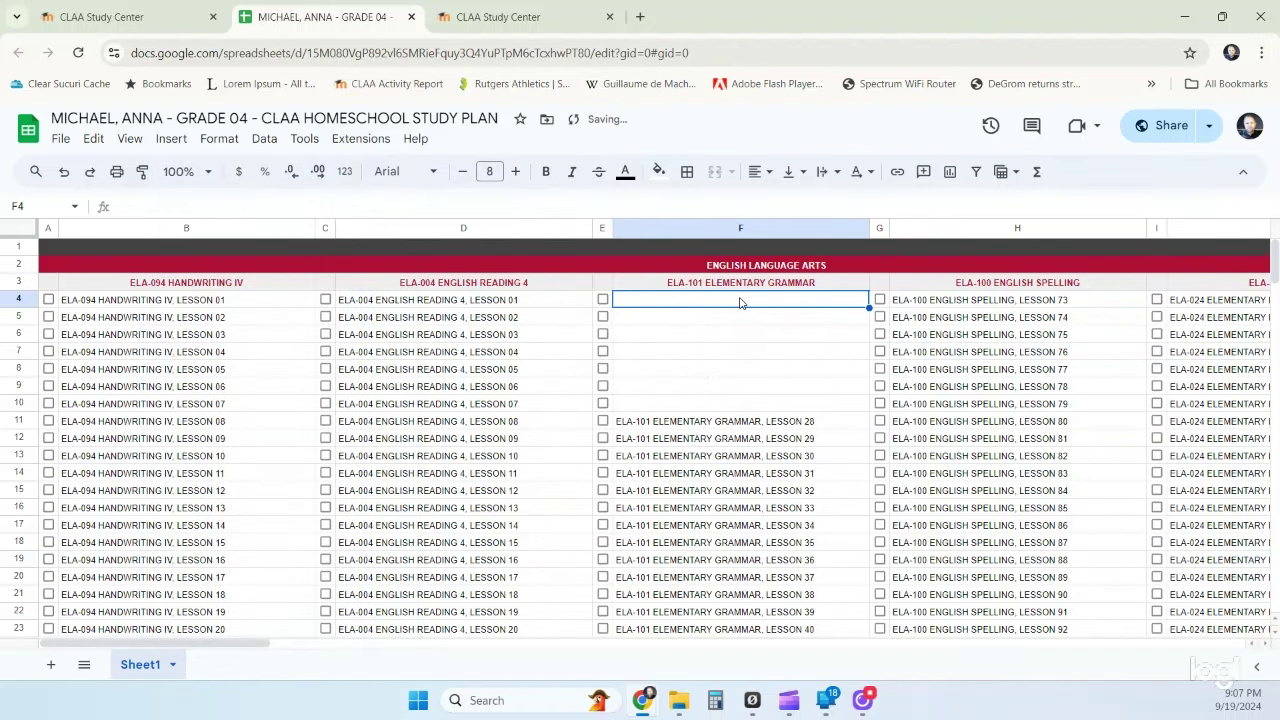
pyautogui.hotkey('alt', 'i')
pyautogui.press('Right')
pyautogui.press('Down')
pyautogui.press('Return')
pyautogui.hotkey('alt', 'i')
pyautogui.press('Right')
pyautogui.press('Down')
pyautogui.press('Return')
pyautogui.hotkey('alt', 'i')
pyautogui.press('Right')
pyautogui.press('Down')
pyautogui.press('Return')
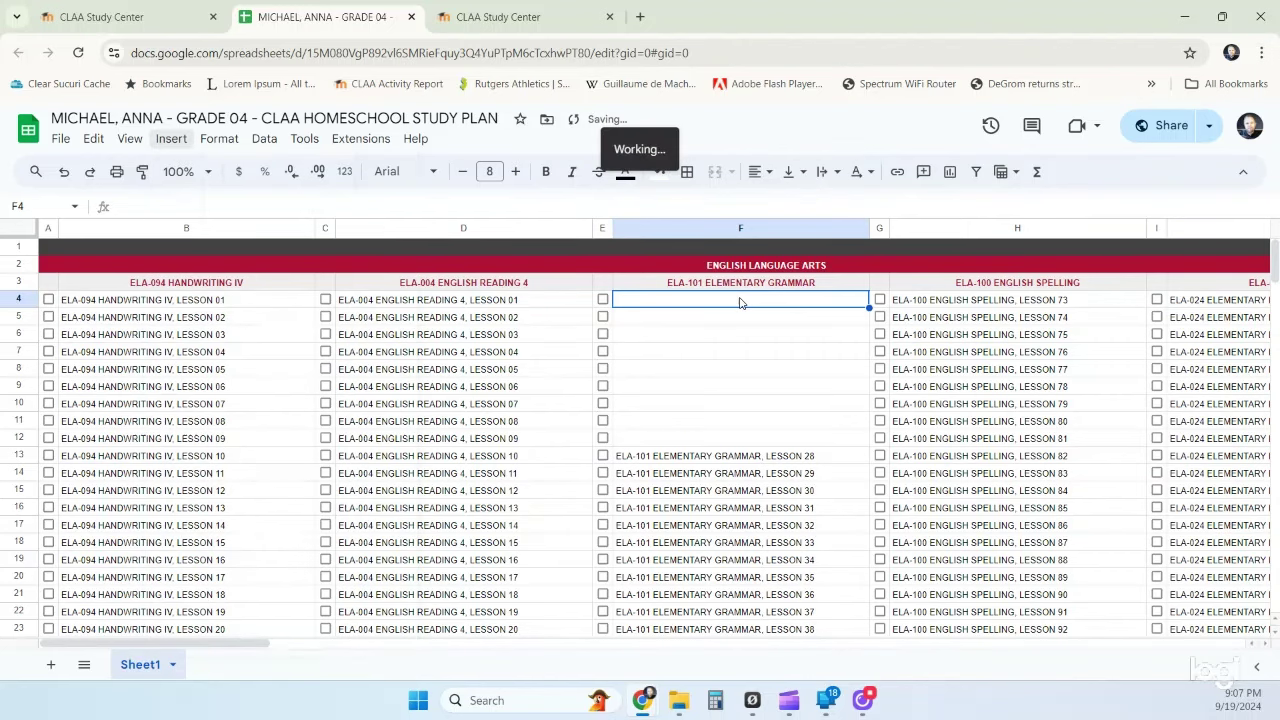
pyautogui.hotkey('alt', 'i')
pyautogui.press('Right')
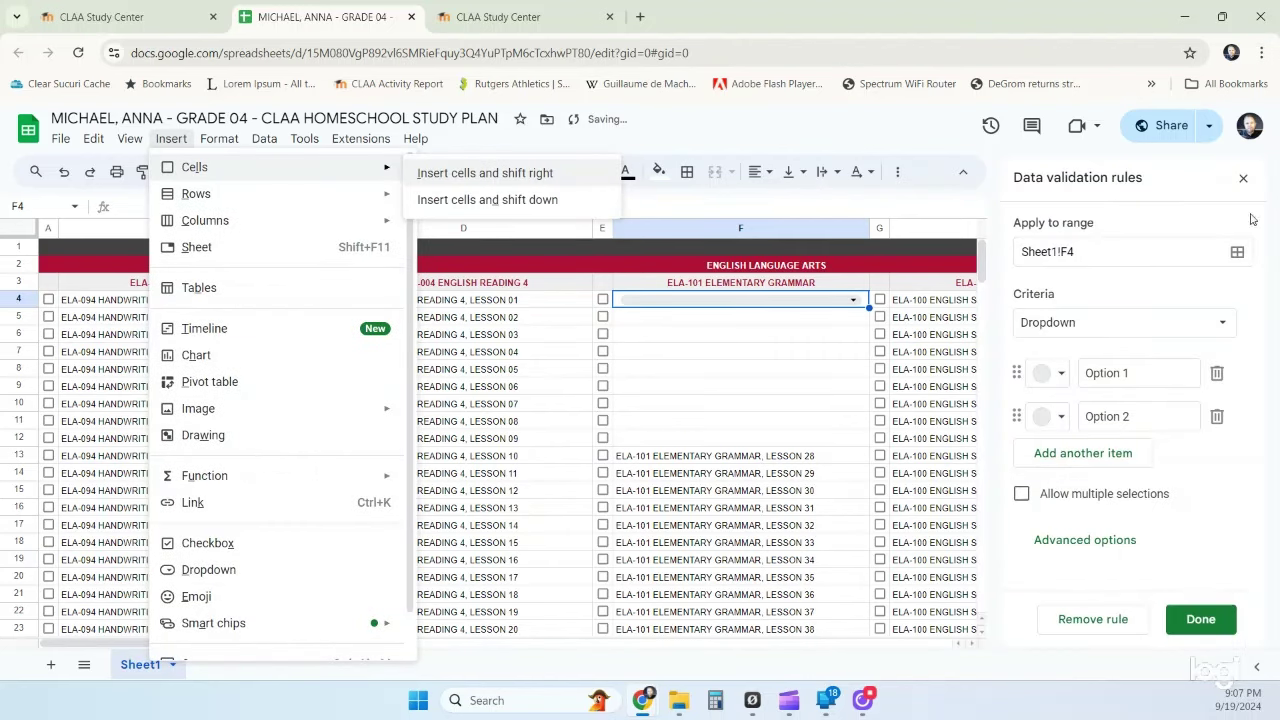
# - Close the Data validation panel and delete cell F4 with its stray dropdown, shifting up
pyautogui.click(1243, 178)
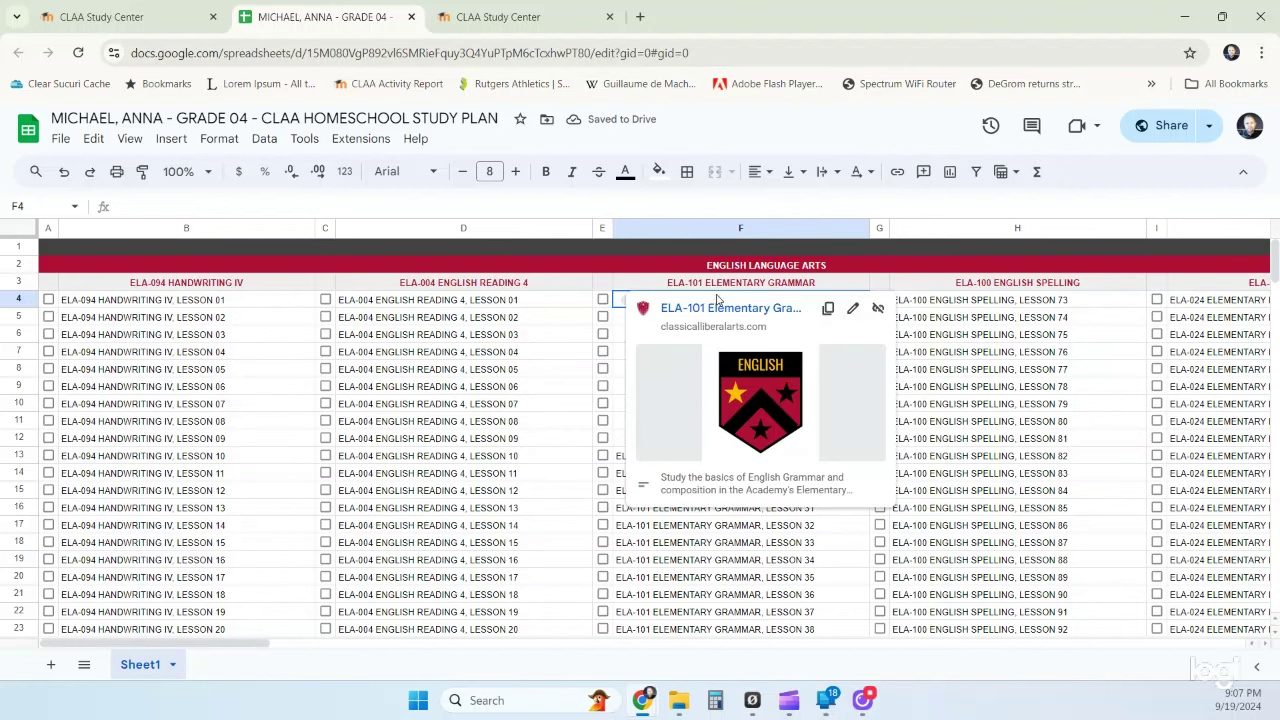
pyautogui.click(635, 527)
pyautogui.click(679, 301)
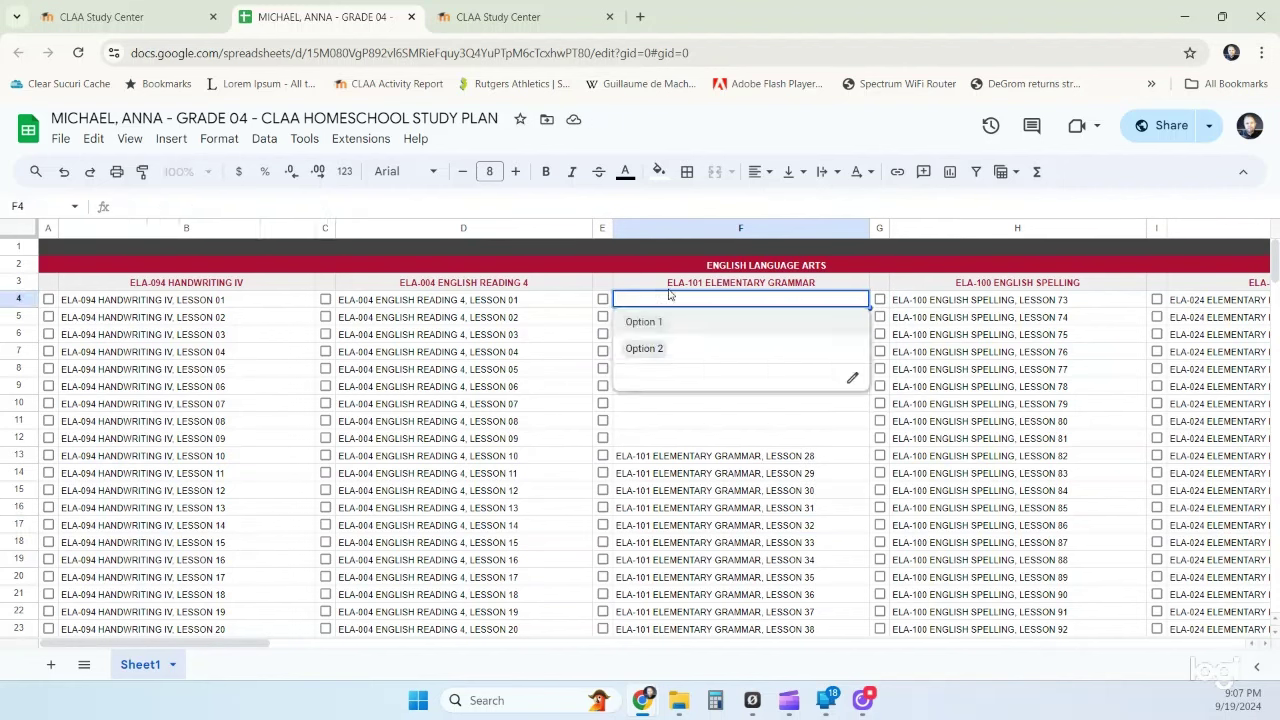
pyautogui.click(725, 490)
pyautogui.click(864, 305)
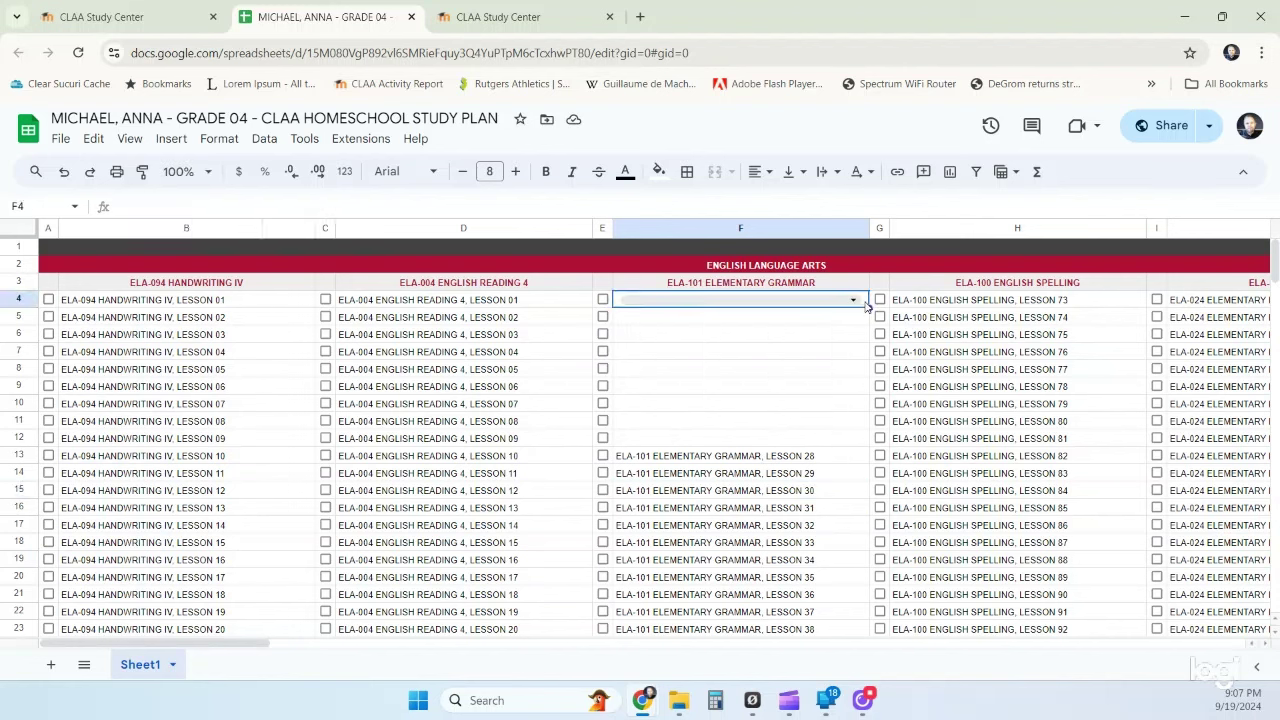
pyautogui.rightClick(866, 305)
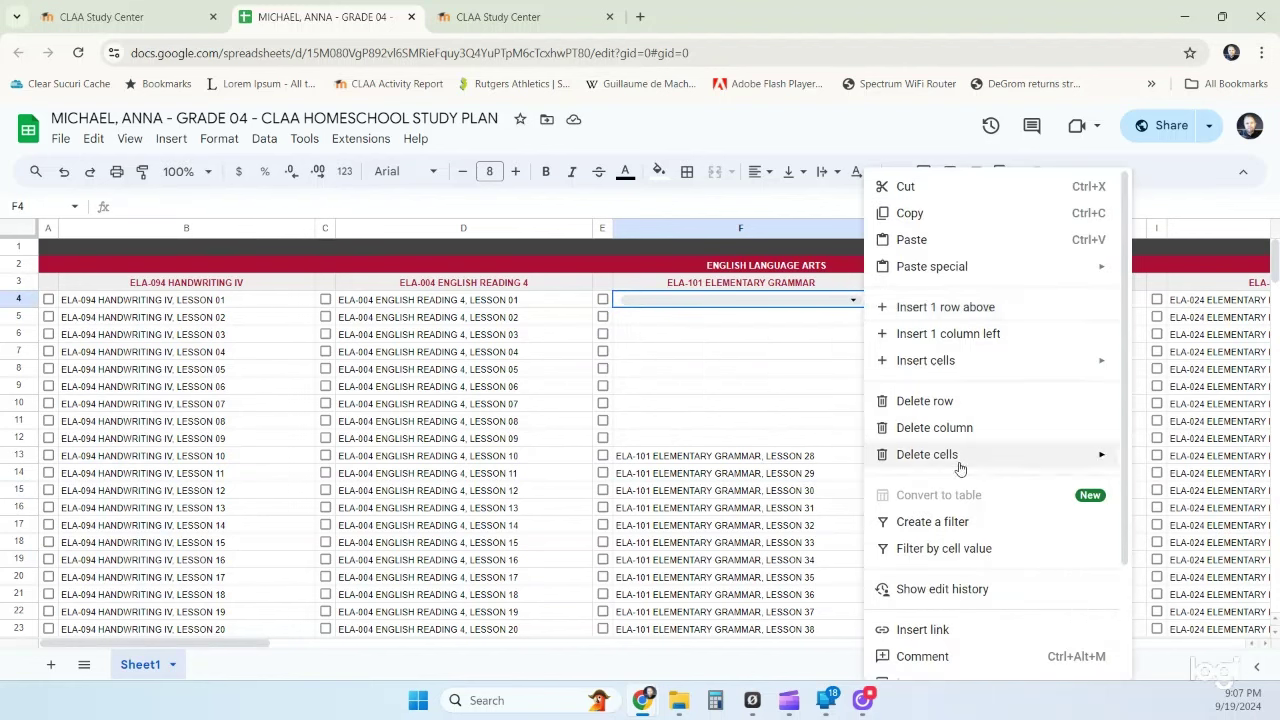
pyautogui.moveTo(964, 458)
pyautogui.click(758, 488)
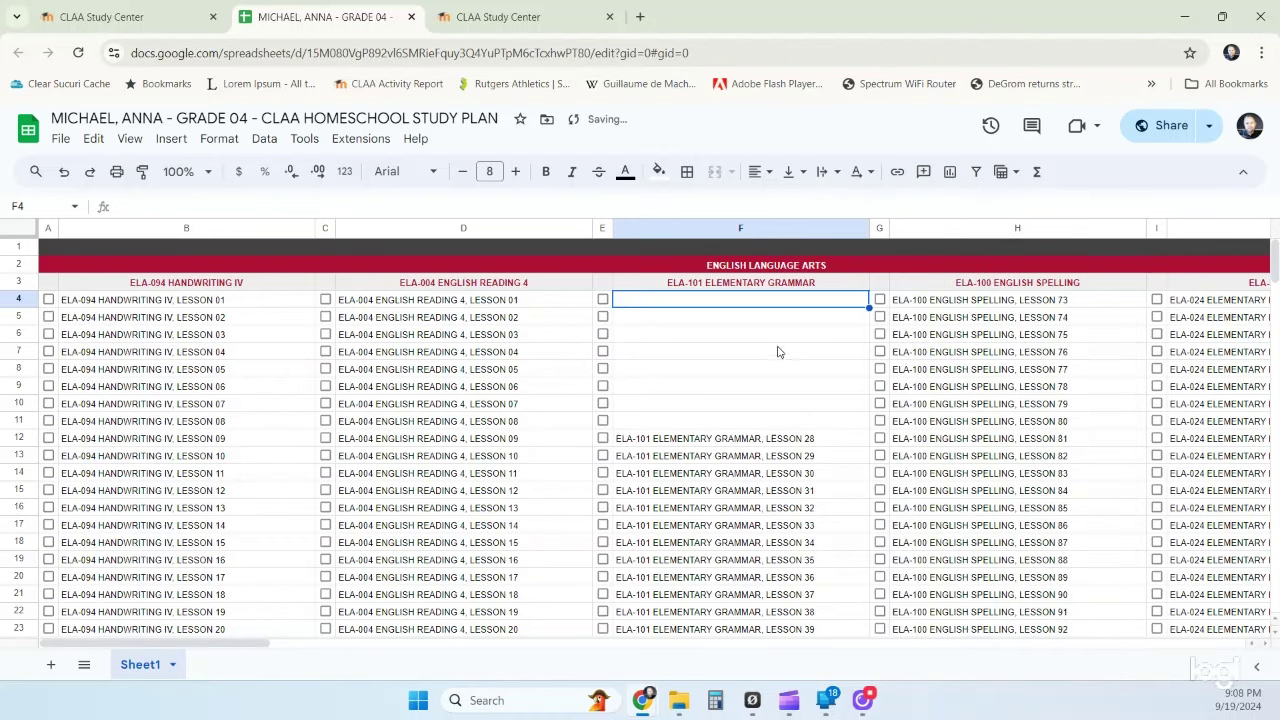
# - Insert a blank cell at F6 so F4:F12 stay empty above Lesson 28 in F13
pyautogui.click(762, 338)
pyautogui.hotkey('alt', 'i')
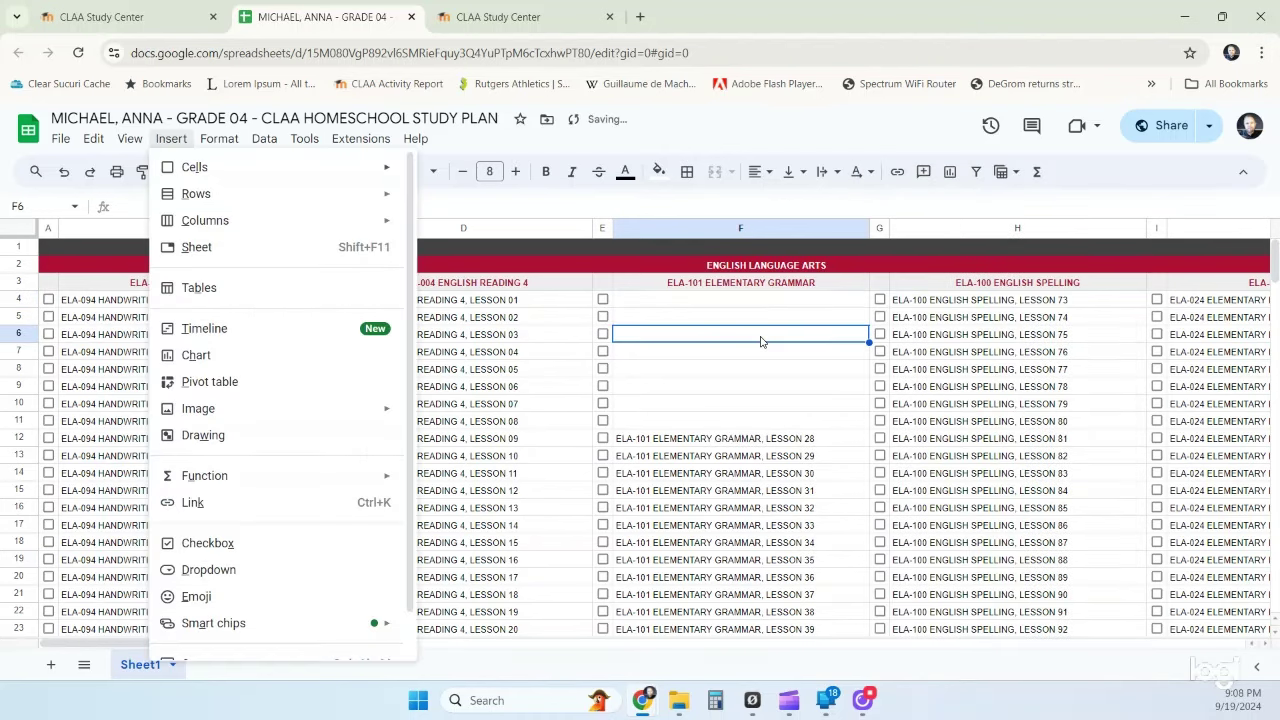
pyautogui.press('Right')
pyautogui.press('Down')
pyautogui.press('Return')
pyautogui.hotkey('alt', 'o')
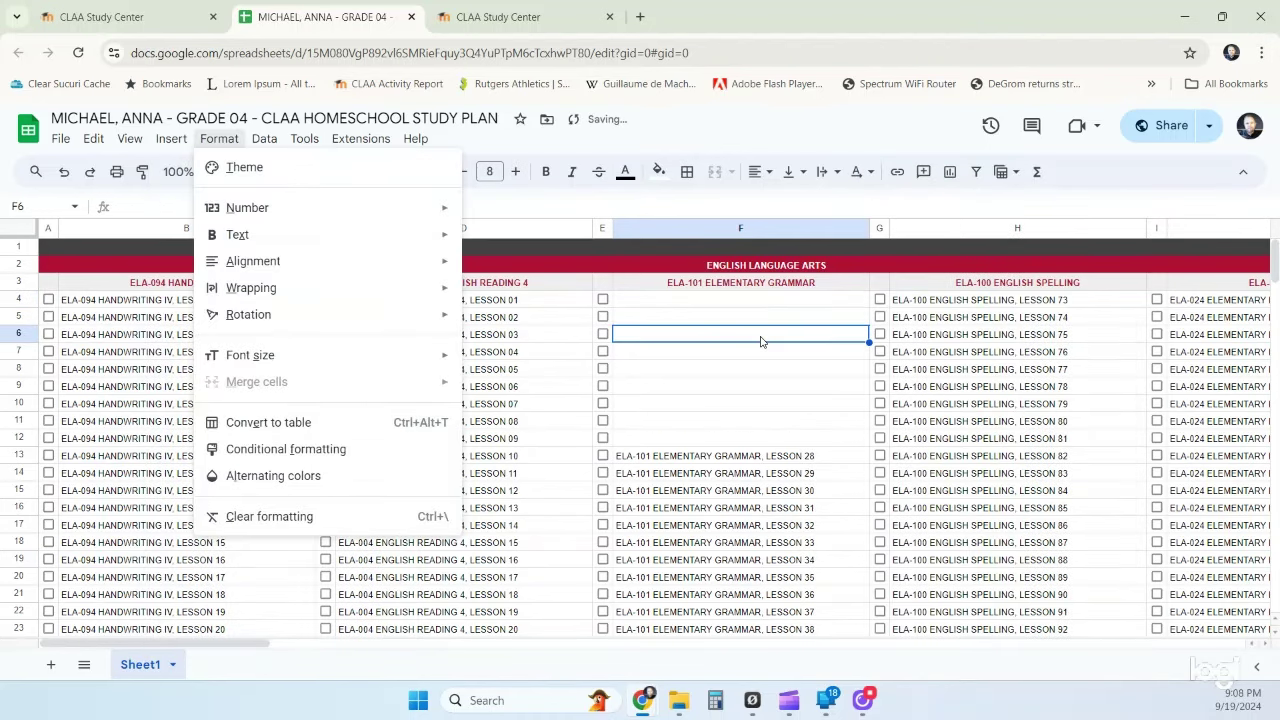
pyautogui.click(740, 400)
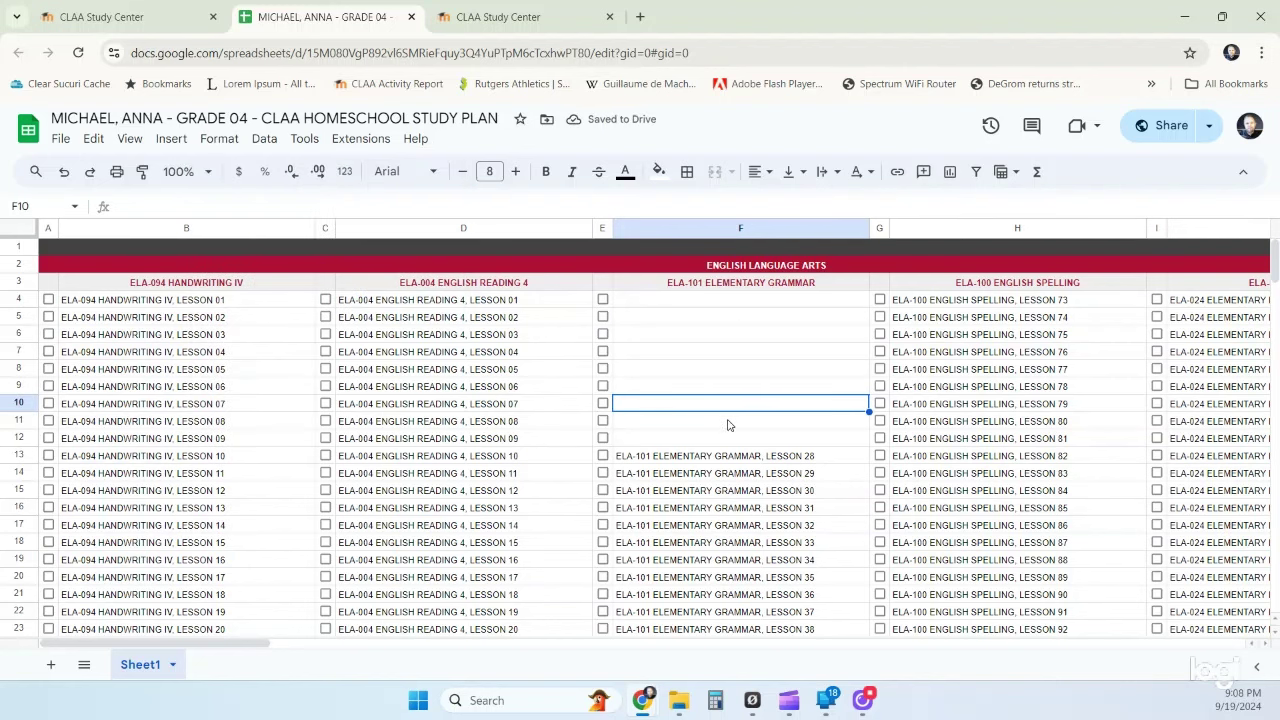
pyautogui.click(688, 460)
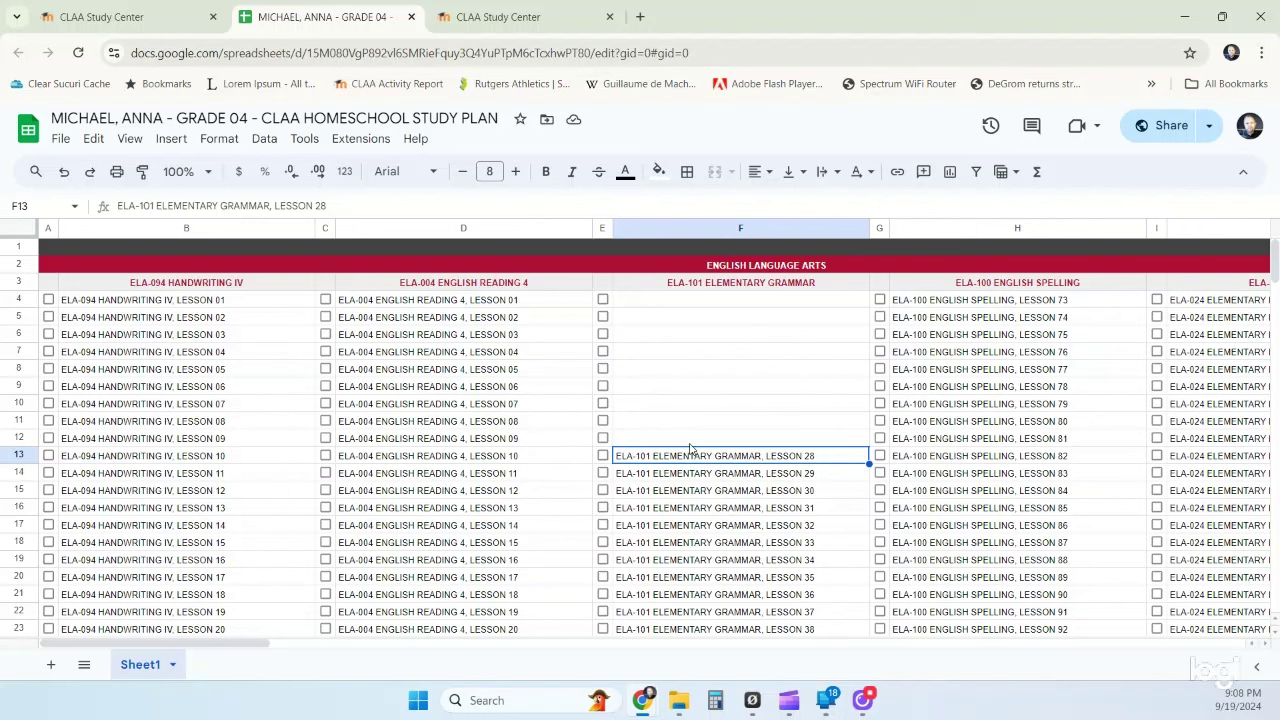
# - Paste the Lesson 28 entry into F4 and edit it to Lesson 20
pyautogui.click(689, 302)
pyautogui.moveTo(687, 312); pyautogui.dragTo(689, 434)
pyautogui.click(778, 301)
pyautogui.hotkey('ctrl', 'v')
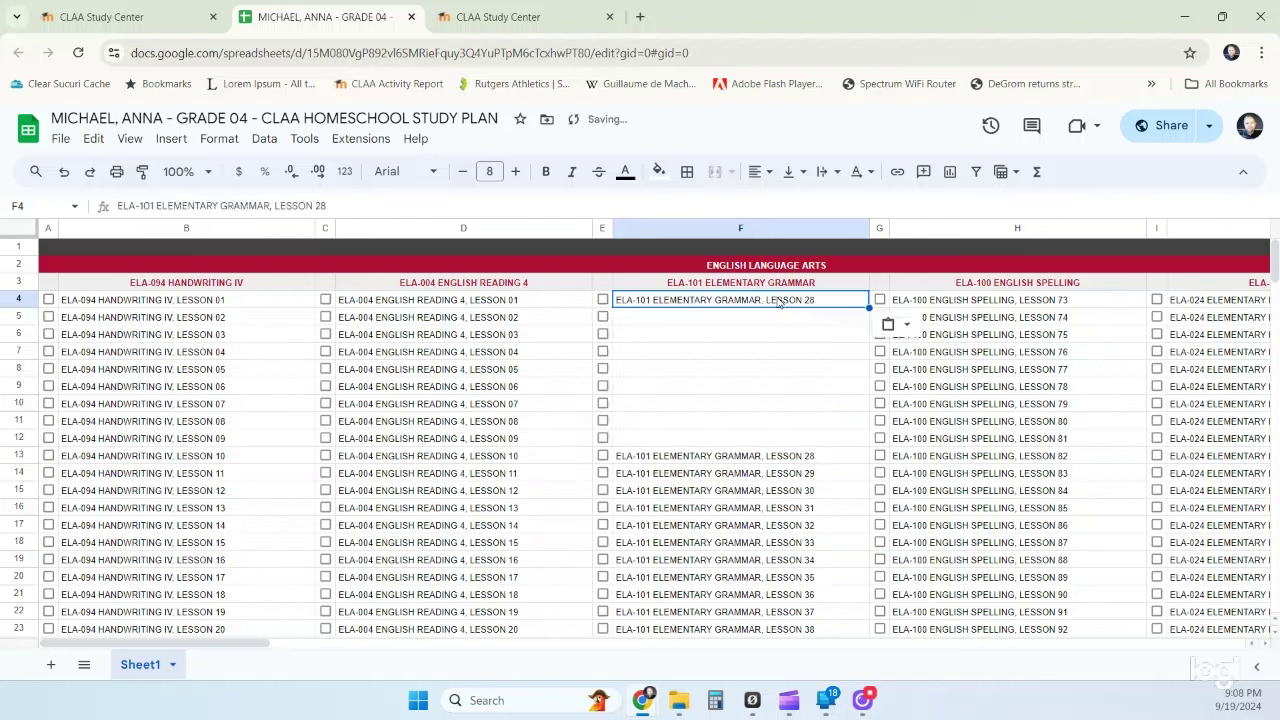
pyautogui.doubleClick(826, 300)
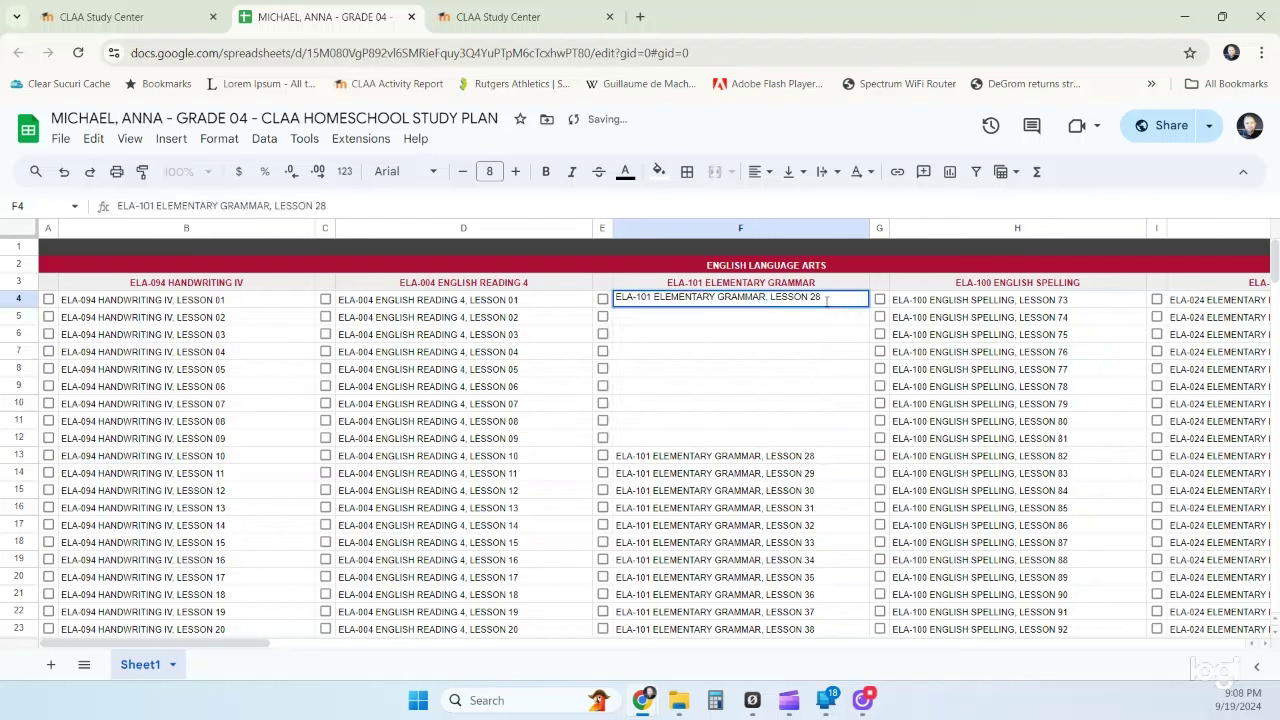
pyautogui.press('BackSpace')
pyautogui.write('0')
pyautogui.click(804, 351)
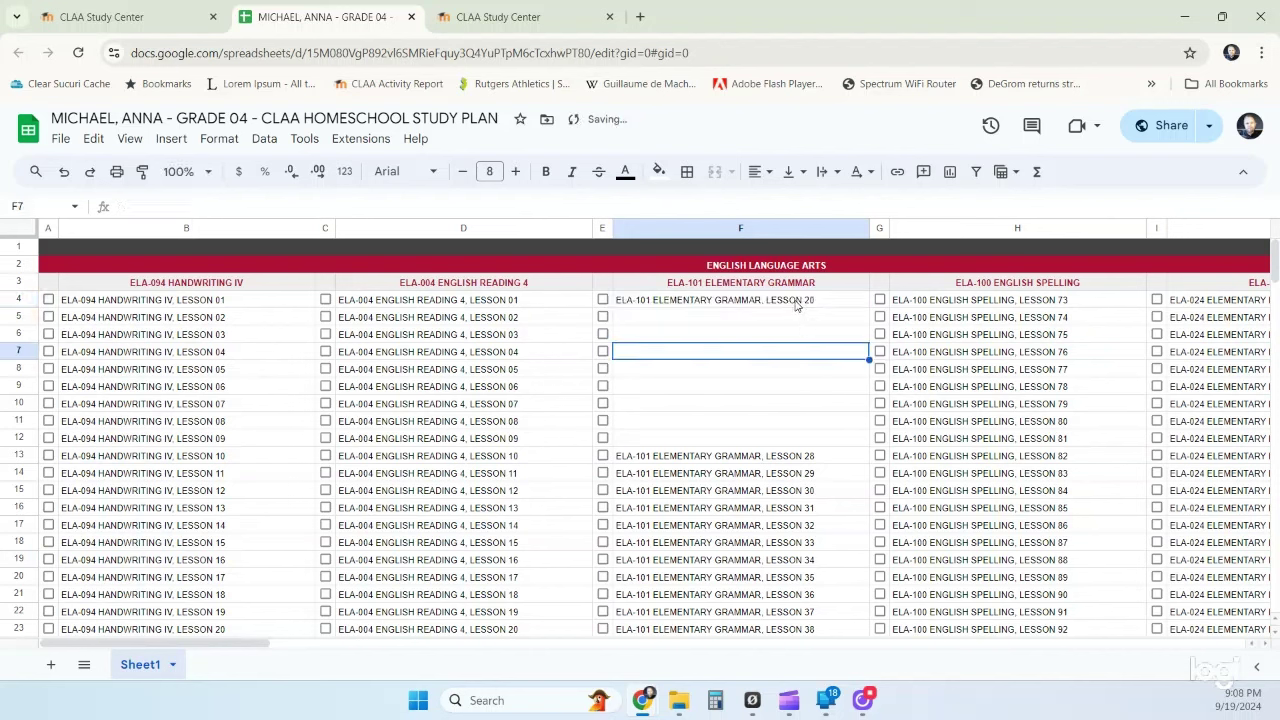
# - Copy Lesson 20 into F5 and change it to Lesson 21
pyautogui.click(796, 305)
pyautogui.hotkey('ctrl', 'c')
pyautogui.click(788, 320)
pyautogui.hotkey('ctrl', 'v')
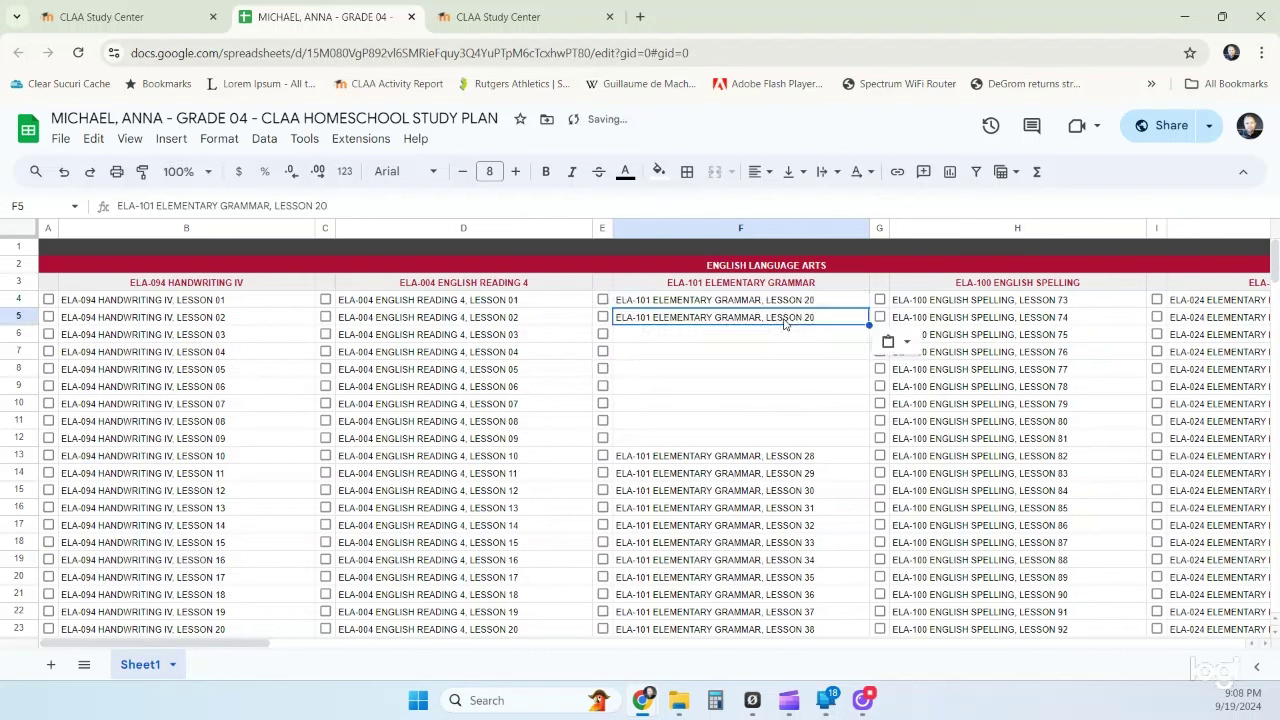
pyautogui.doubleClick(820, 317)
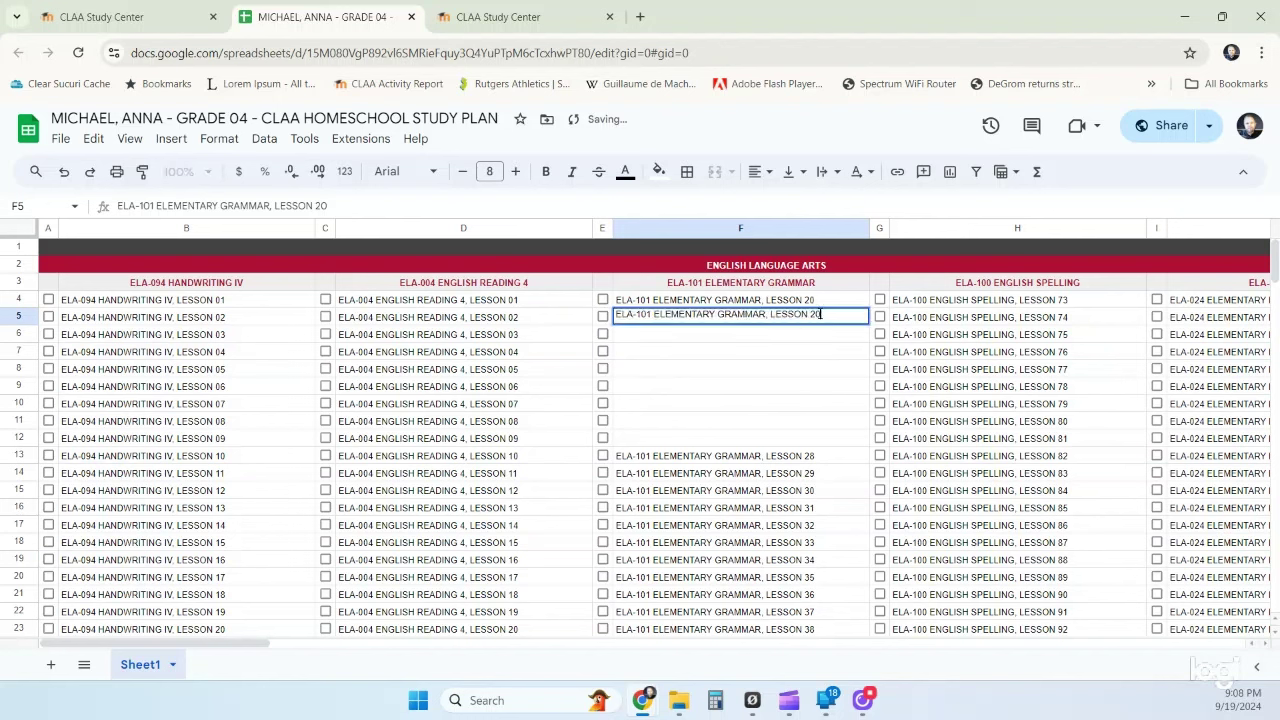
pyautogui.press('BackSpace')
pyautogui.write('1')
pyautogui.click(766, 362)
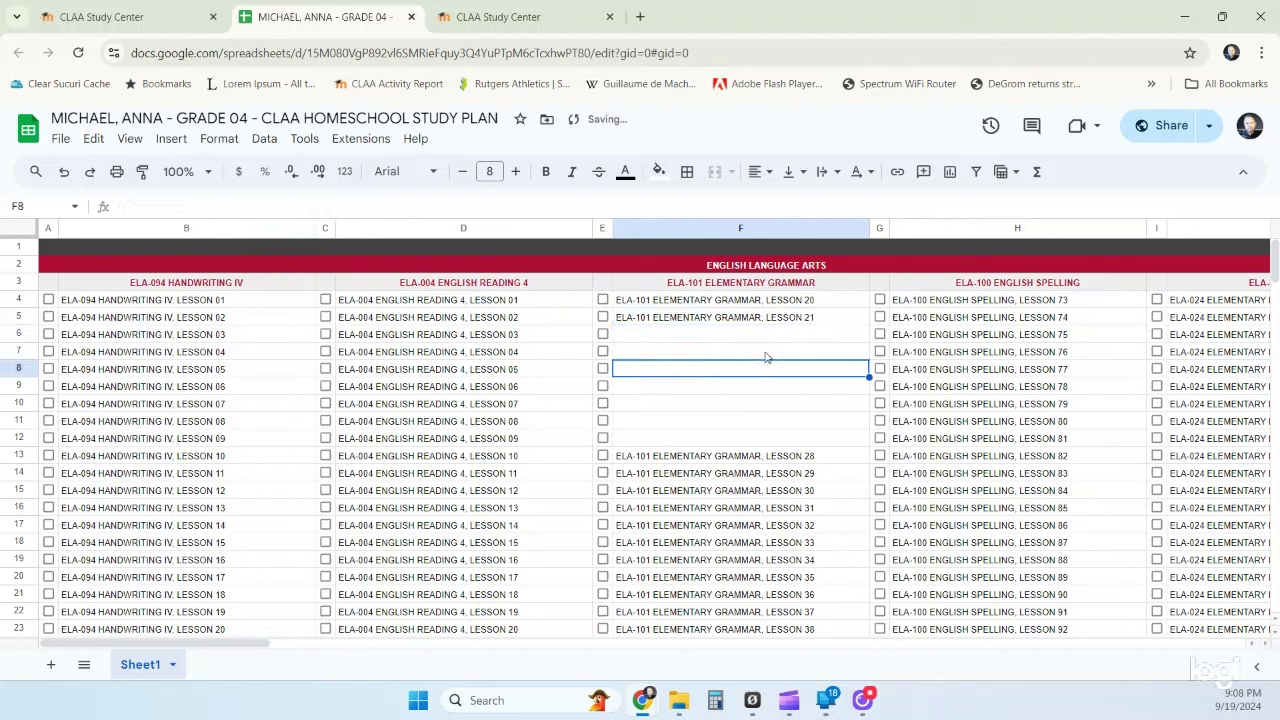
# - Fill the lesson numbering down to F12 and delete the duplicate Lesson 28, shifting up
pyautogui.moveTo(772, 302); pyautogui.dragTo(850, 440)
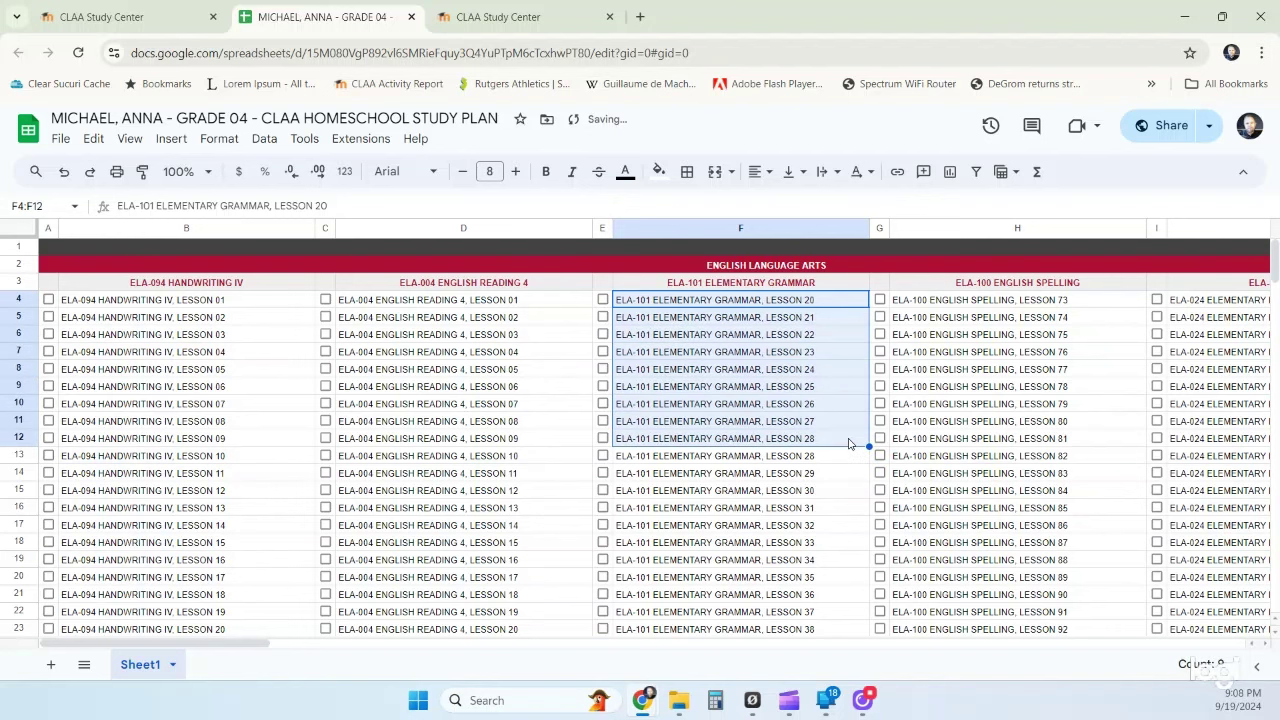
pyautogui.click(804, 440)
pyautogui.rightClick(803, 443)
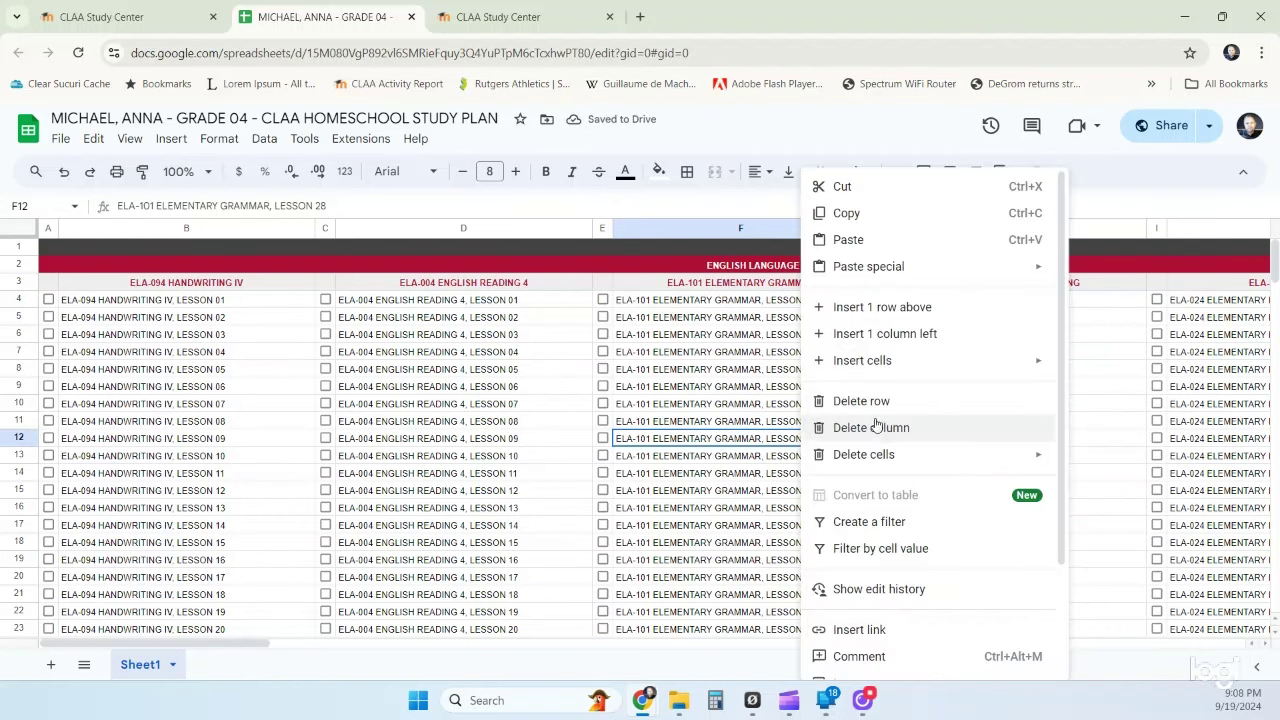
pyautogui.moveTo(885, 453)
pyautogui.click(1133, 488)
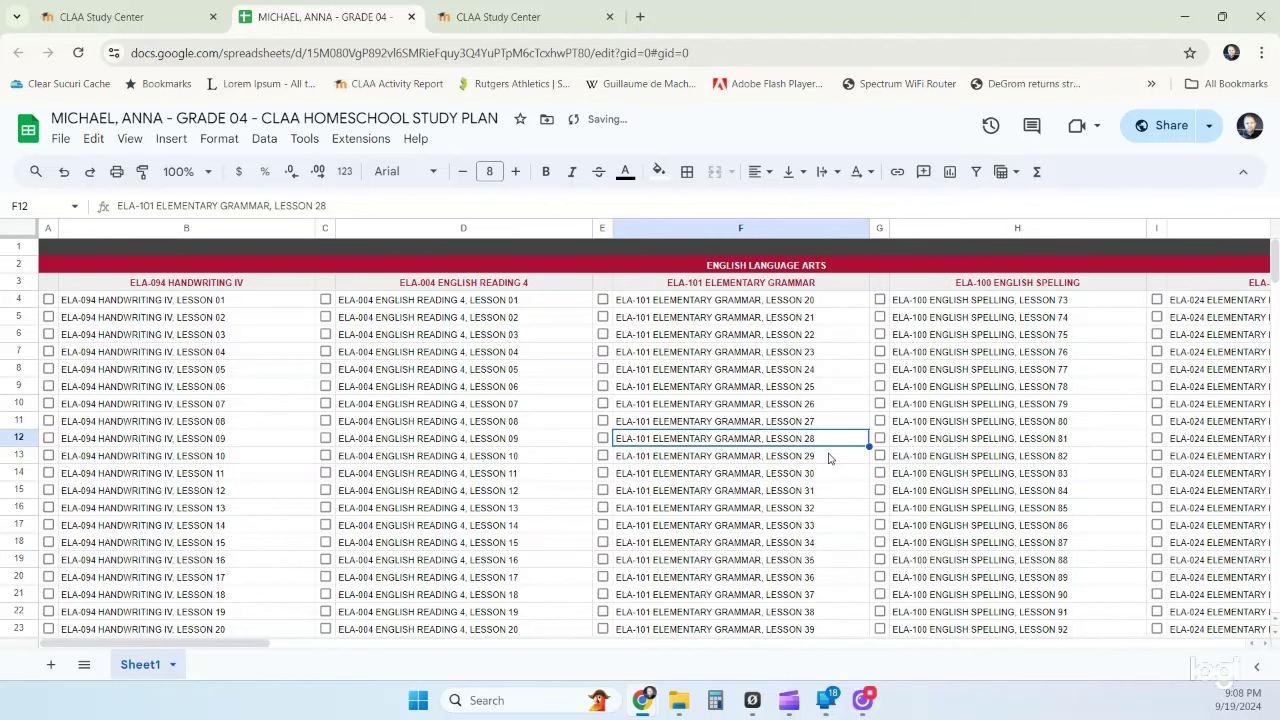
pyautogui.click(805, 303)
pyautogui.moveTo(805, 310); pyautogui.dragTo(806, 424)
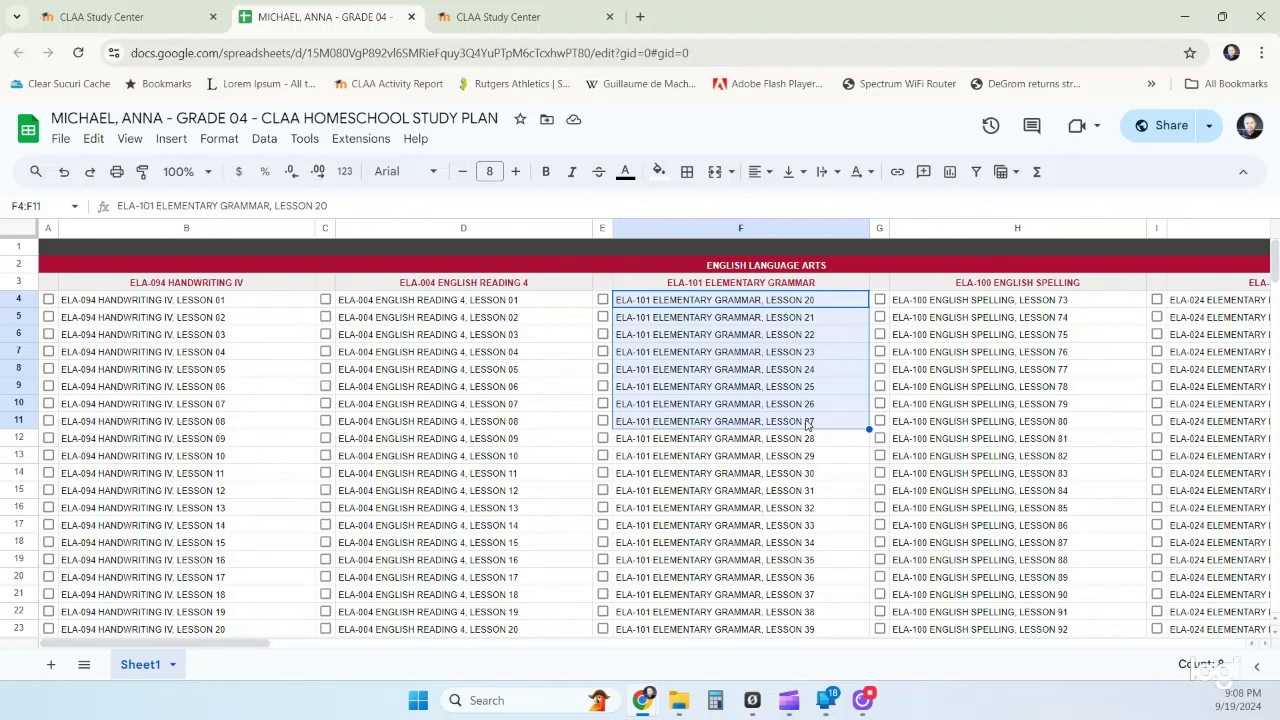
# - Give Elementary Grammar Lessons 20–27 in F4:F11 an orange fill
pyautogui.click(658, 171)
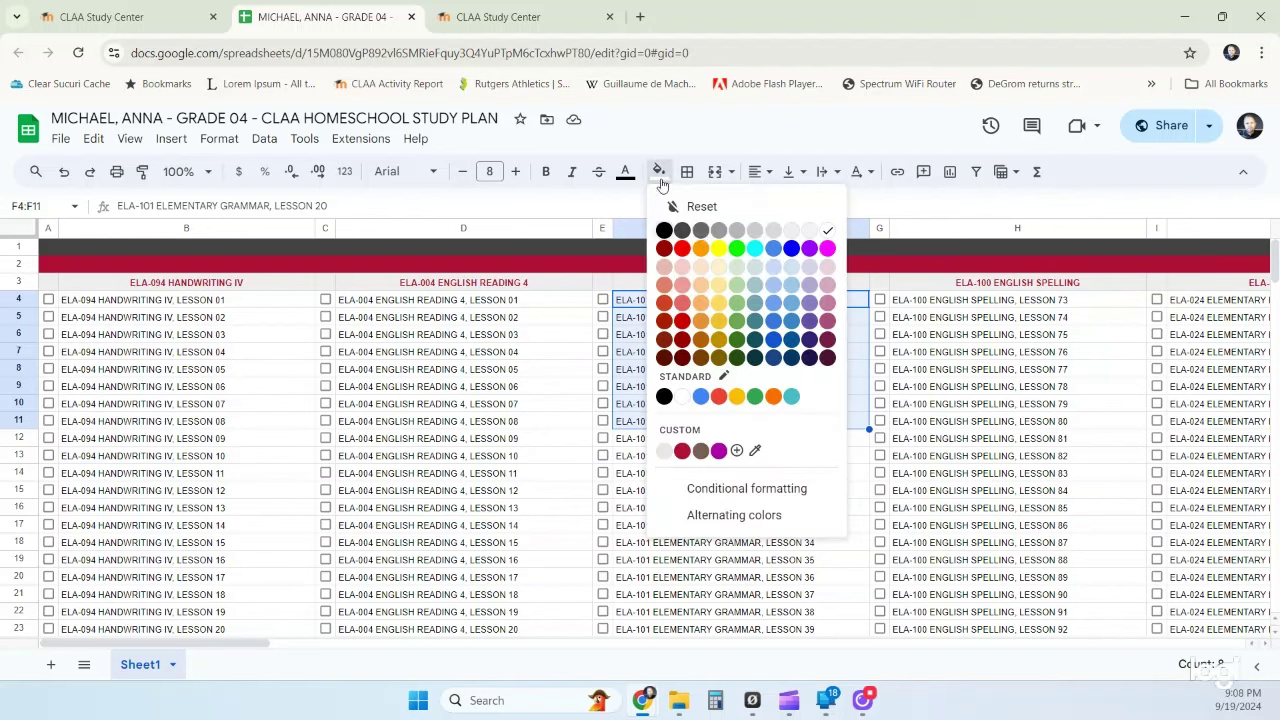
pyautogui.click(699, 250)
pyautogui.click(781, 462)
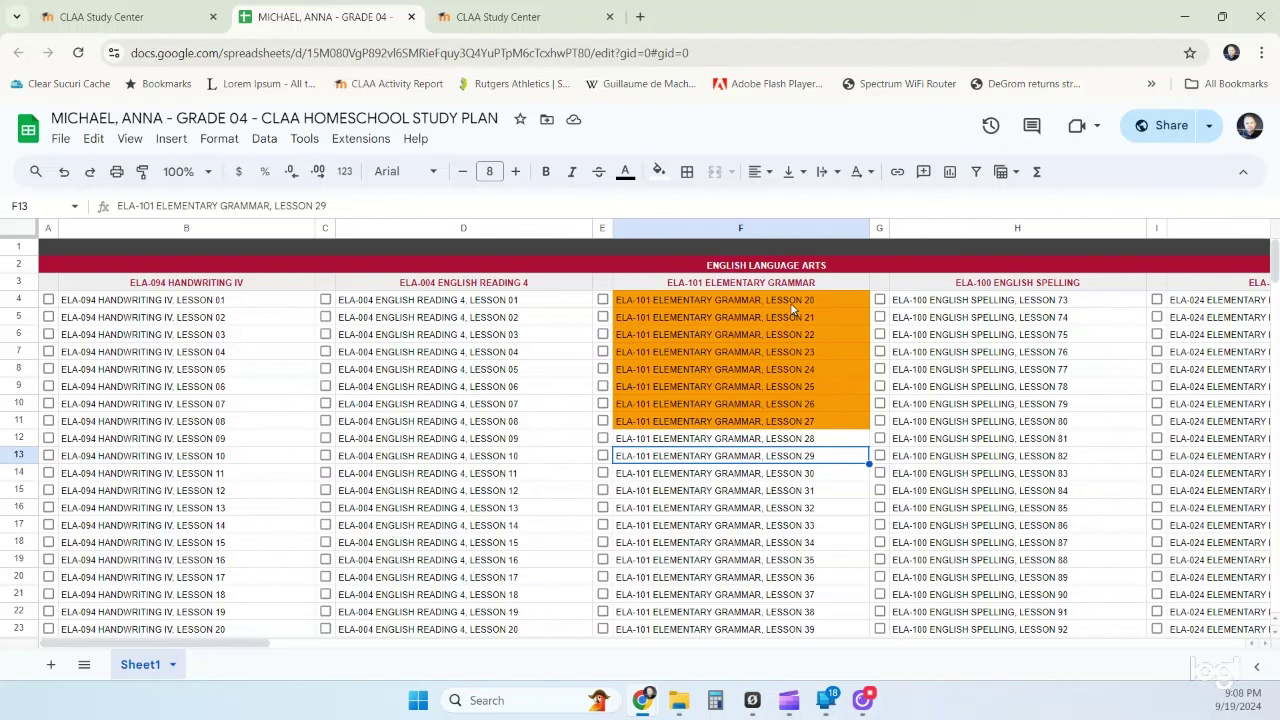
pyautogui.click(775, 496)
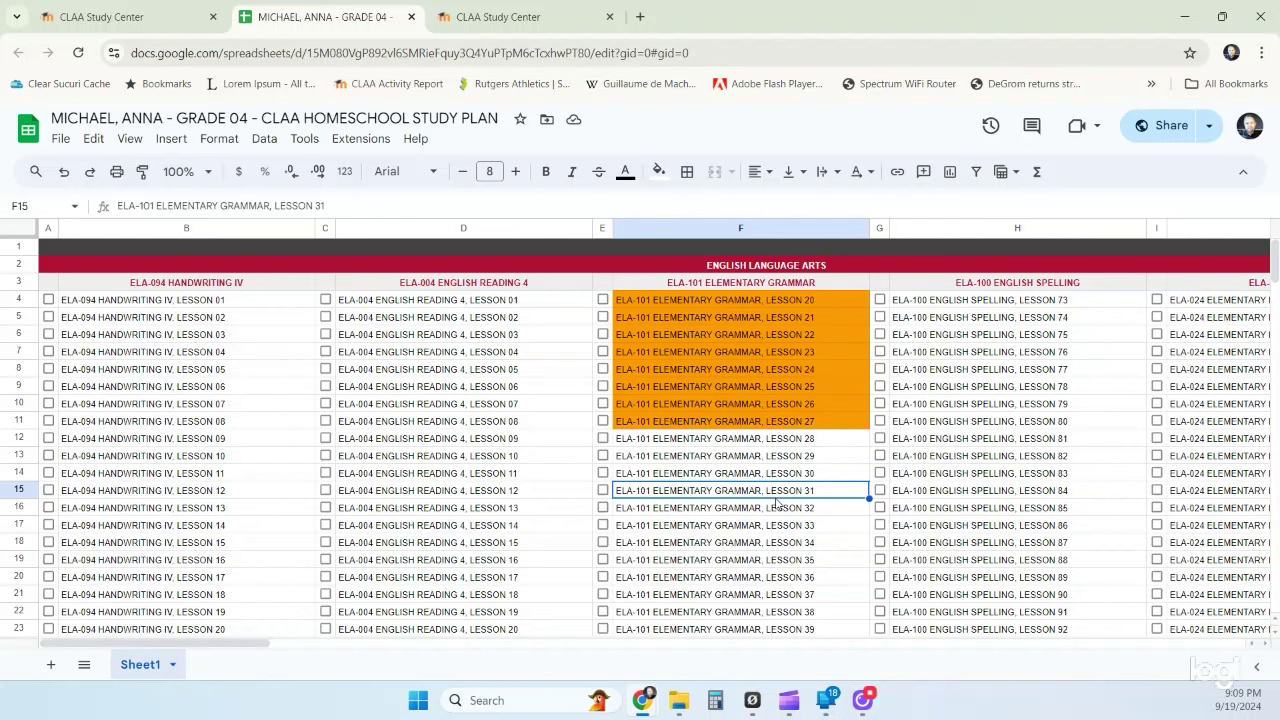
pyautogui.click(718, 473)
pyautogui.click(718, 510)
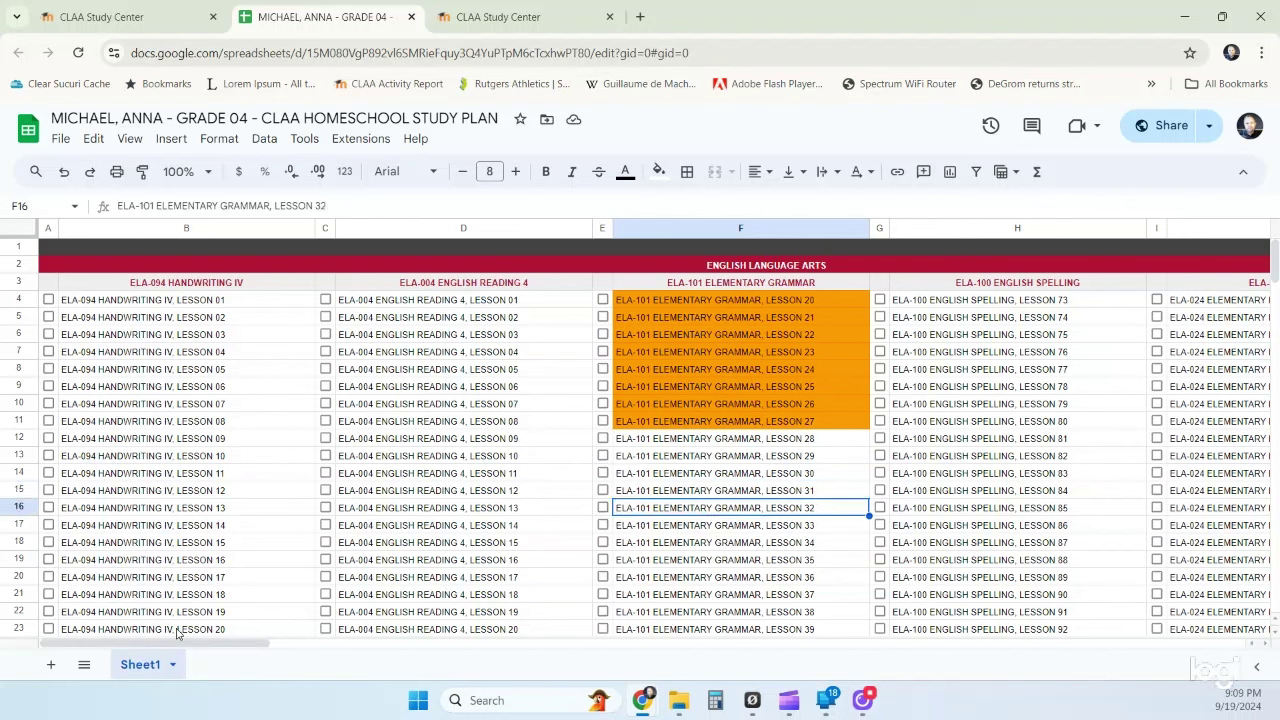
pyautogui.moveTo(190, 645); pyautogui.dragTo(252, 645)
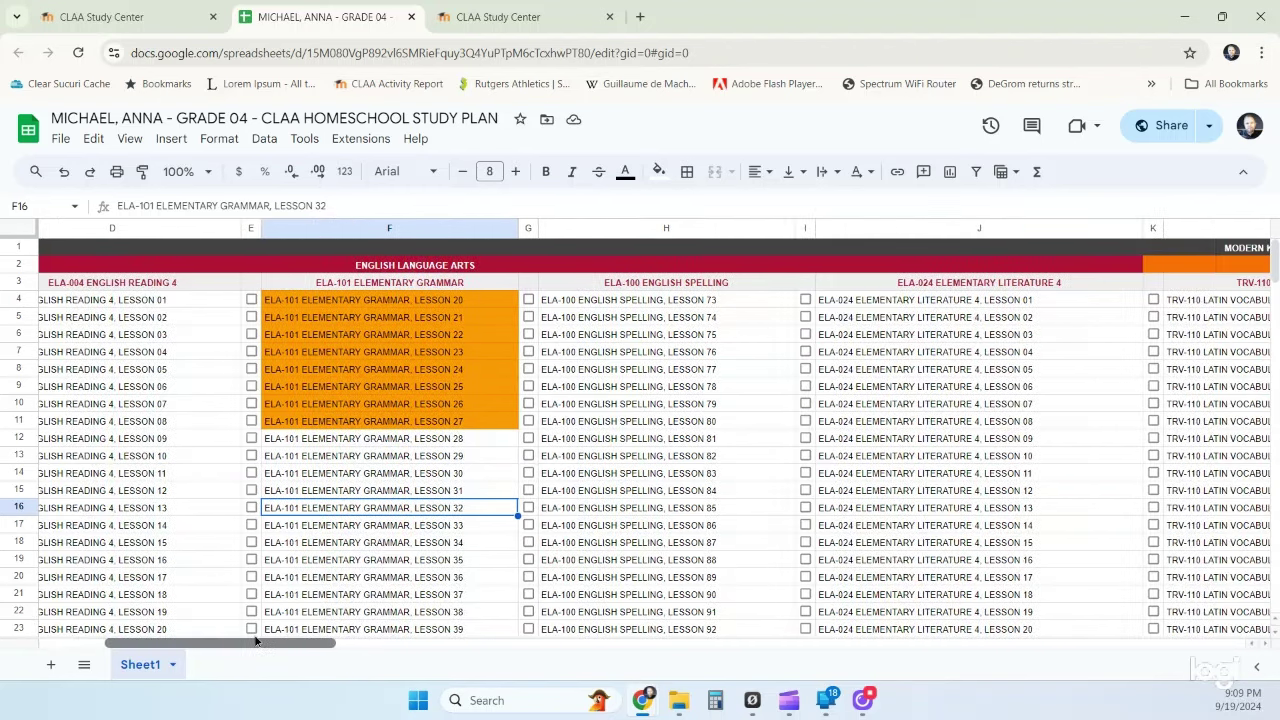
pyautogui.moveTo(638, 302); pyautogui.dragTo(633, 429)
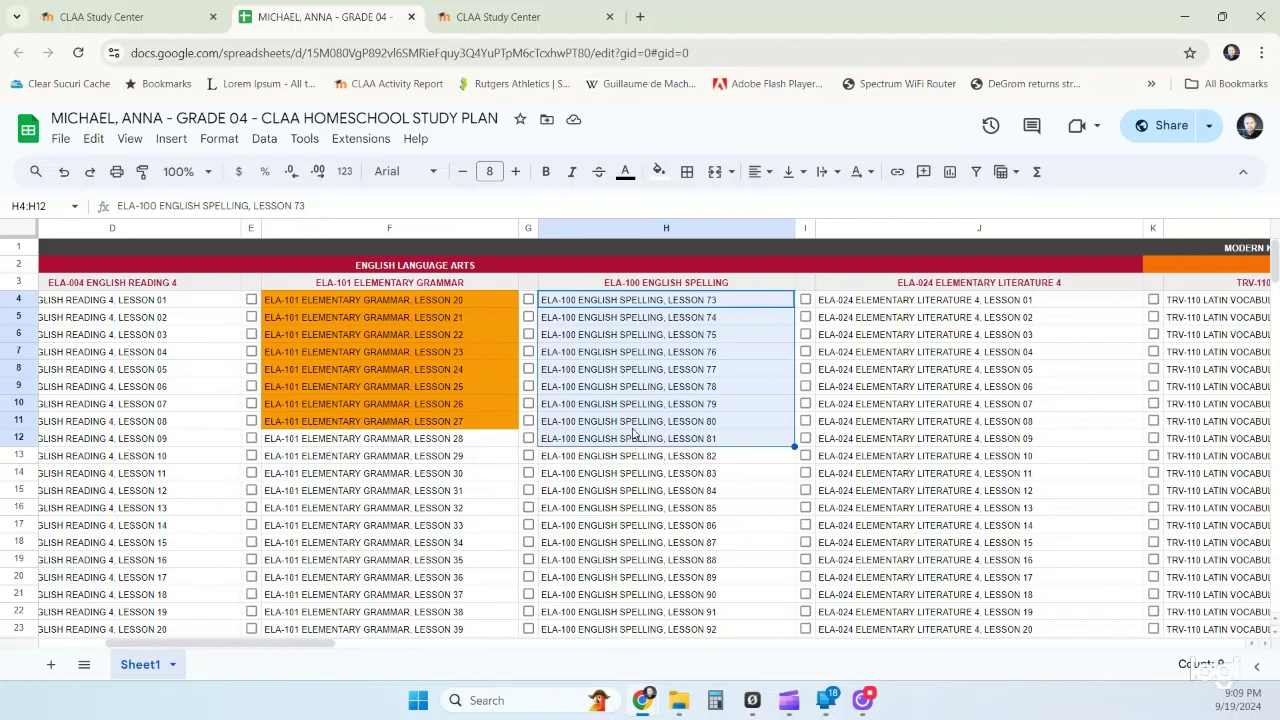
pyautogui.click(632, 428)
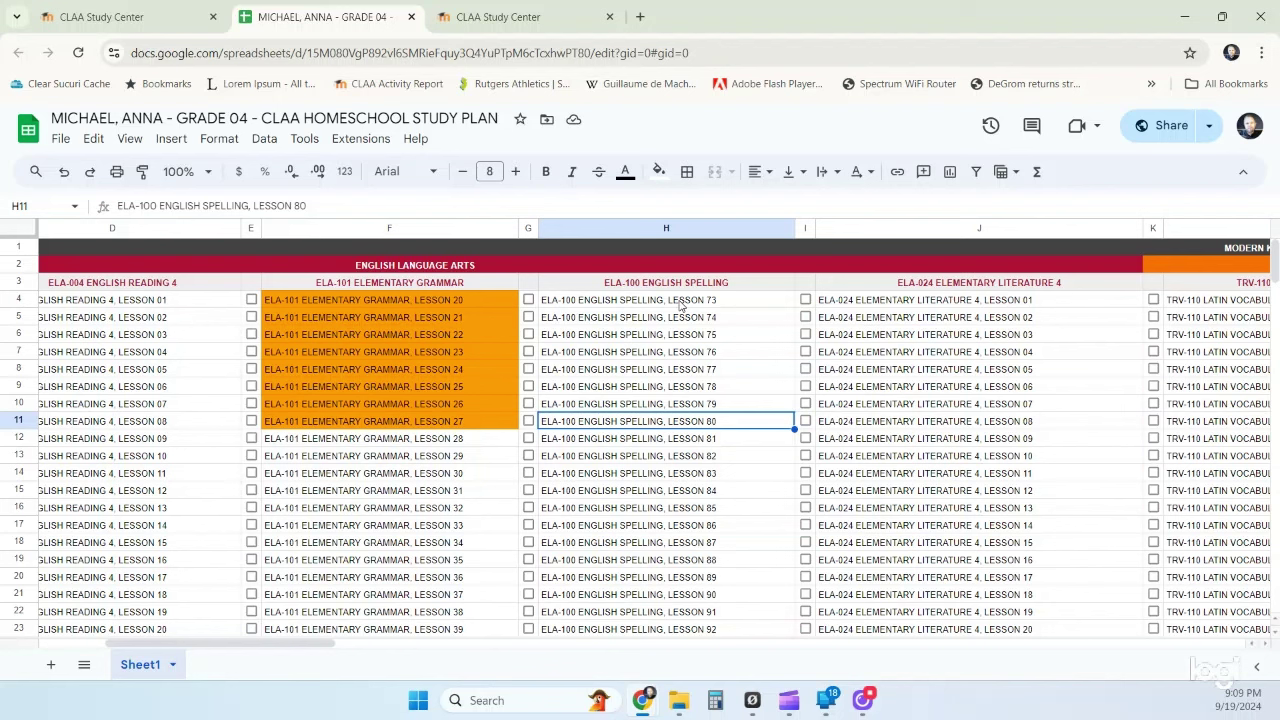
pyautogui.click(680, 305)
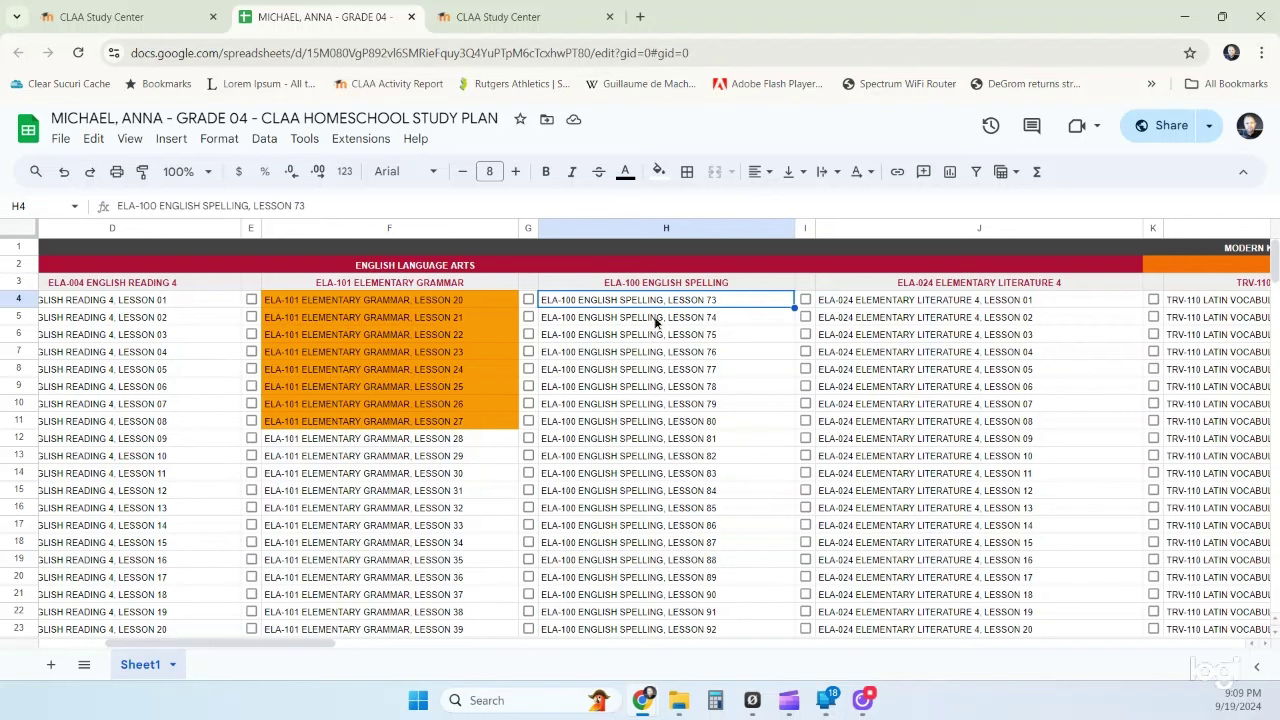
pyautogui.click(654, 319)
pyautogui.click(653, 304)
pyautogui.moveTo(313, 645); pyautogui.dragTo(360, 649)
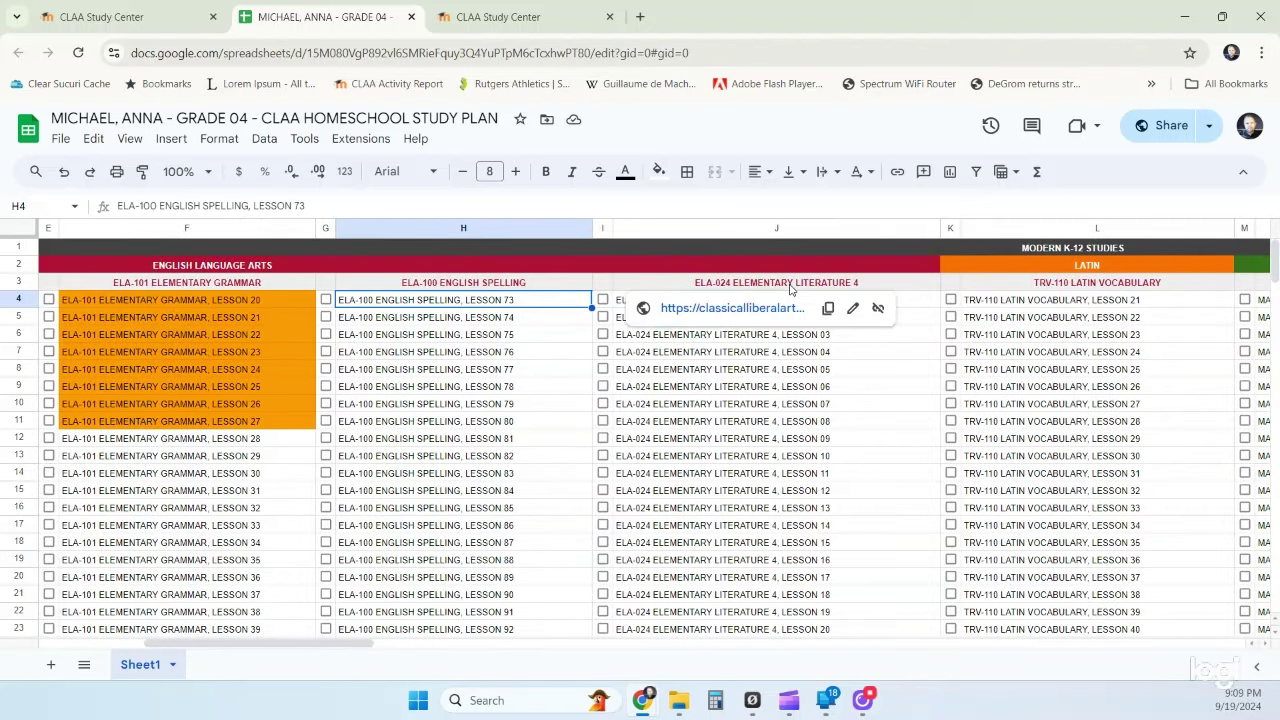
pyautogui.click(780, 404)
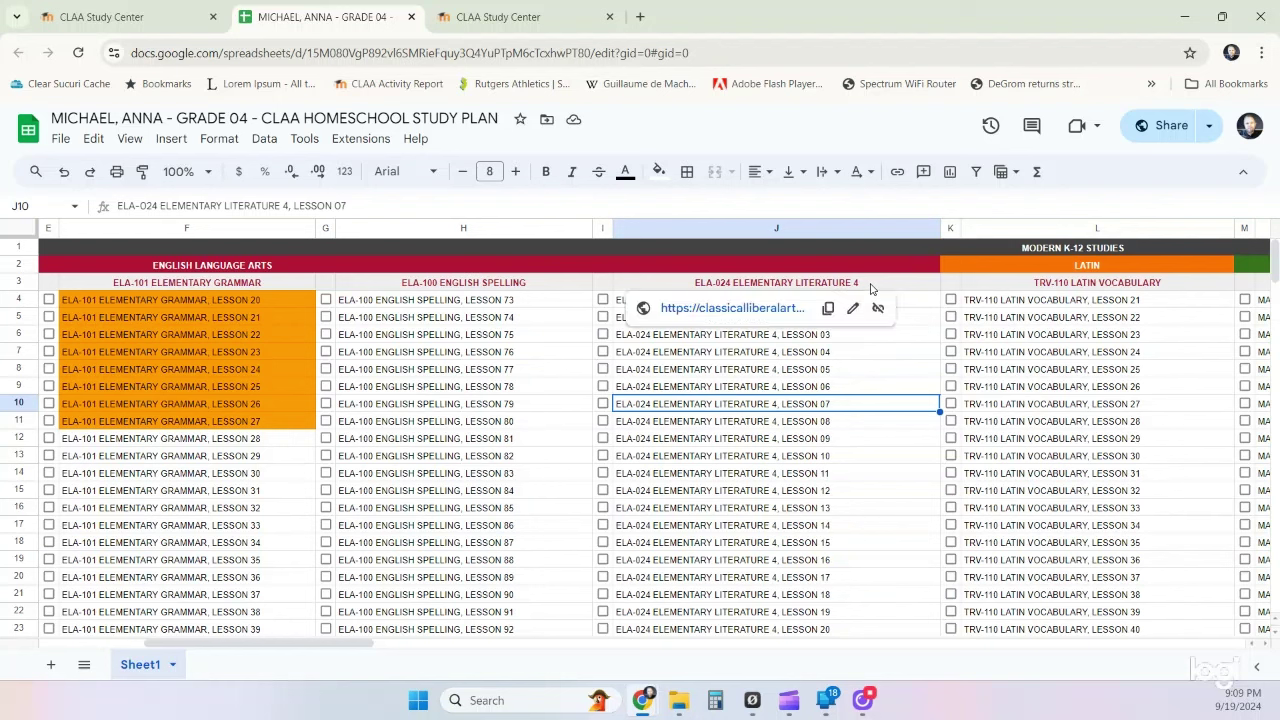
pyautogui.click(742, 440)
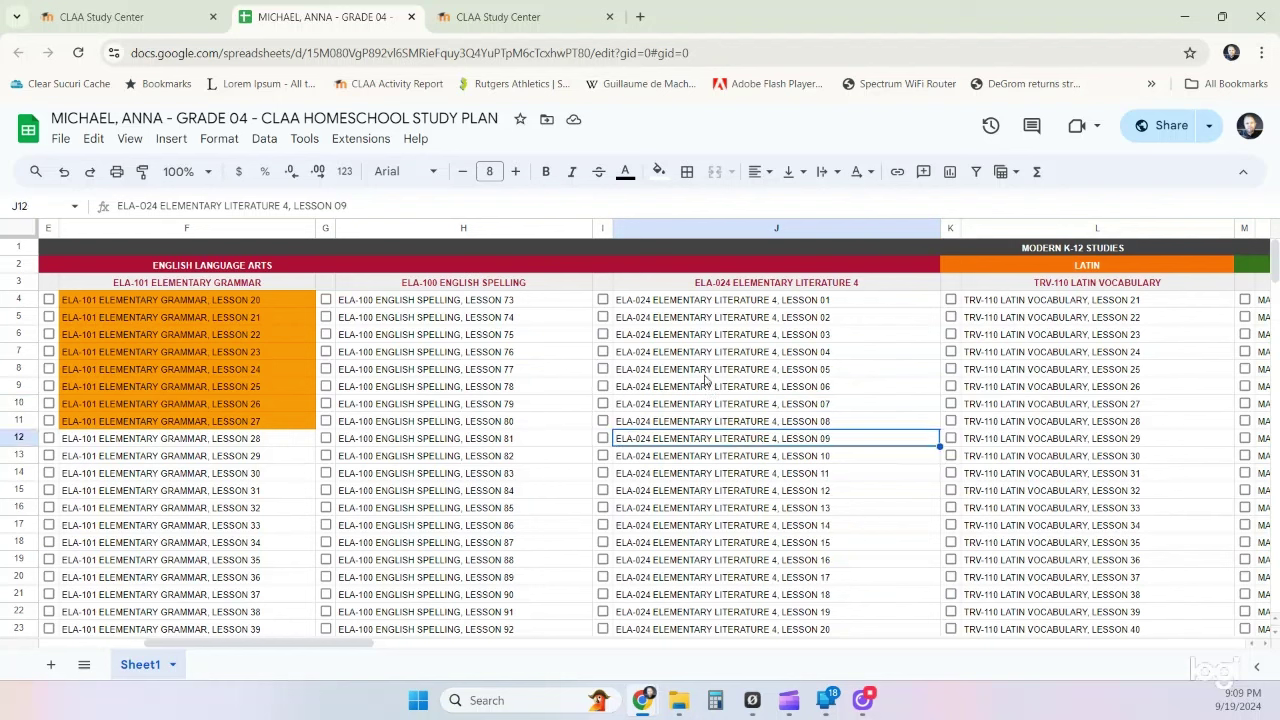
pyautogui.click(729, 303)
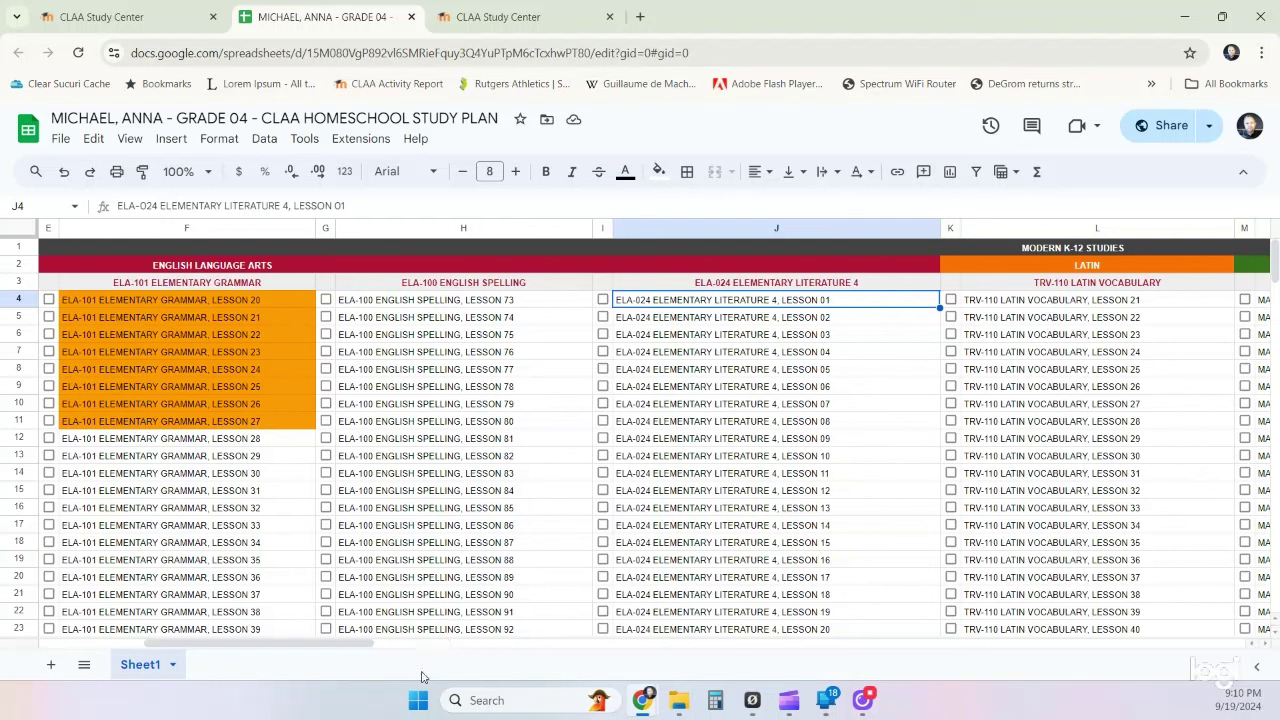
pyautogui.moveTo(363, 644); pyautogui.dragTo(445, 644)
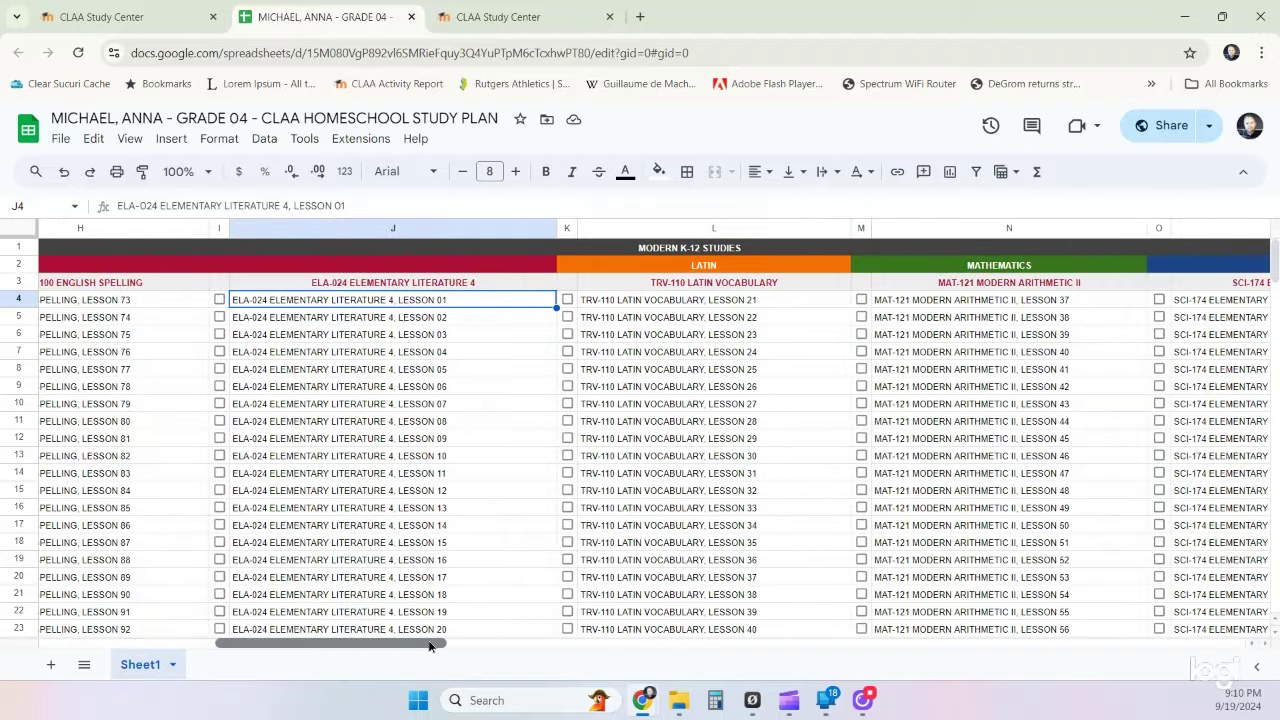
pyautogui.click(686, 308)
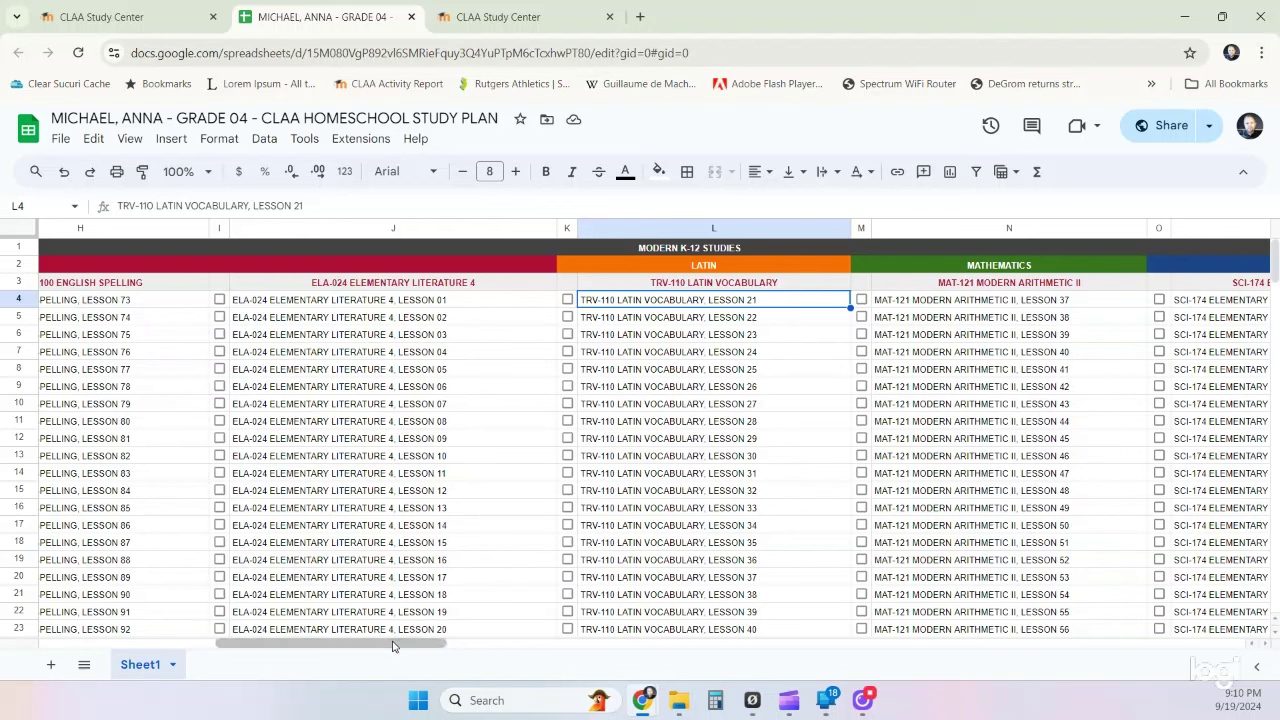
pyautogui.click(981, 310)
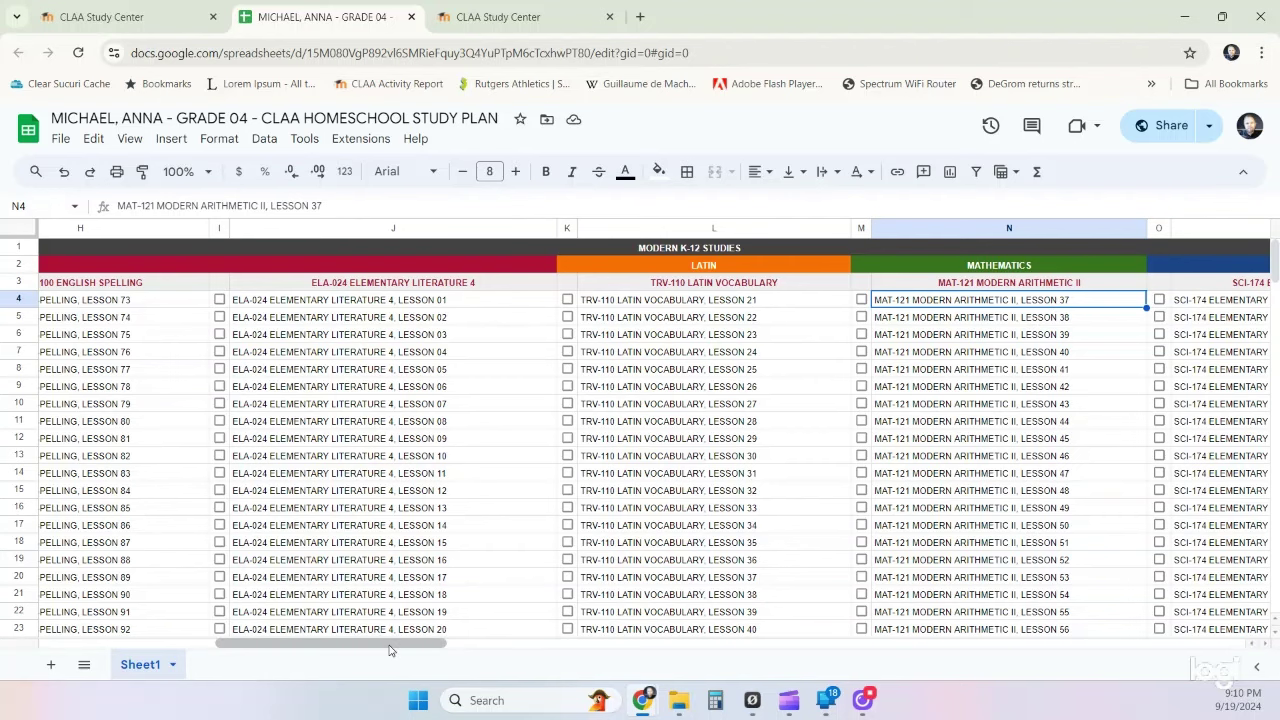
pyautogui.moveTo(390, 648); pyautogui.dragTo(486, 649)
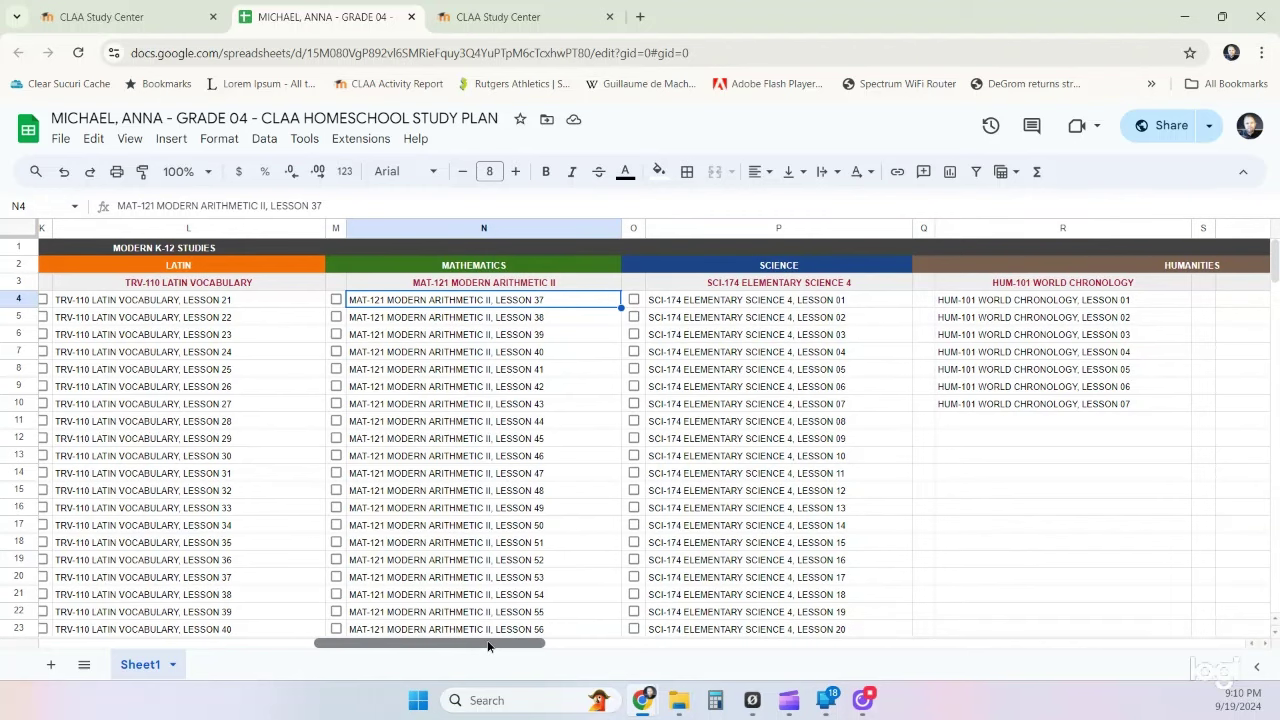
pyautogui.moveTo(488, 647); pyautogui.dragTo(594, 646)
pyautogui.click(524, 306)
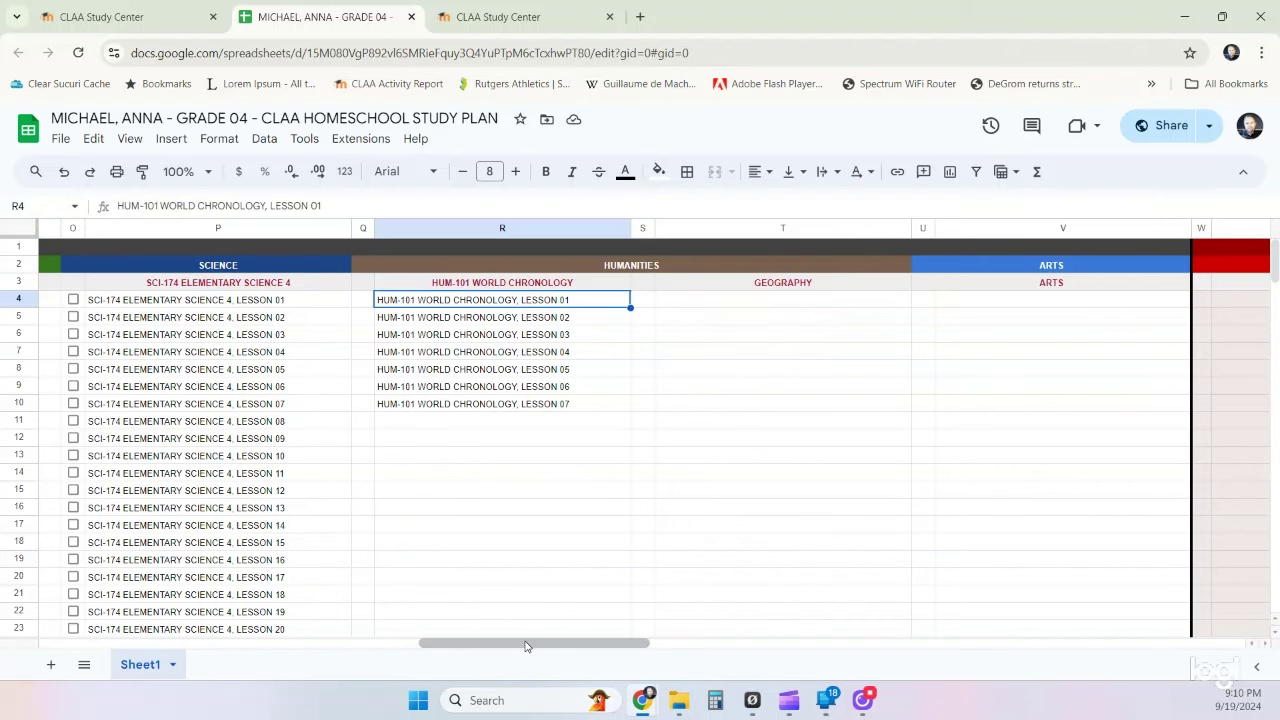
pyautogui.moveTo(530, 645); pyautogui.dragTo(1057, 627)
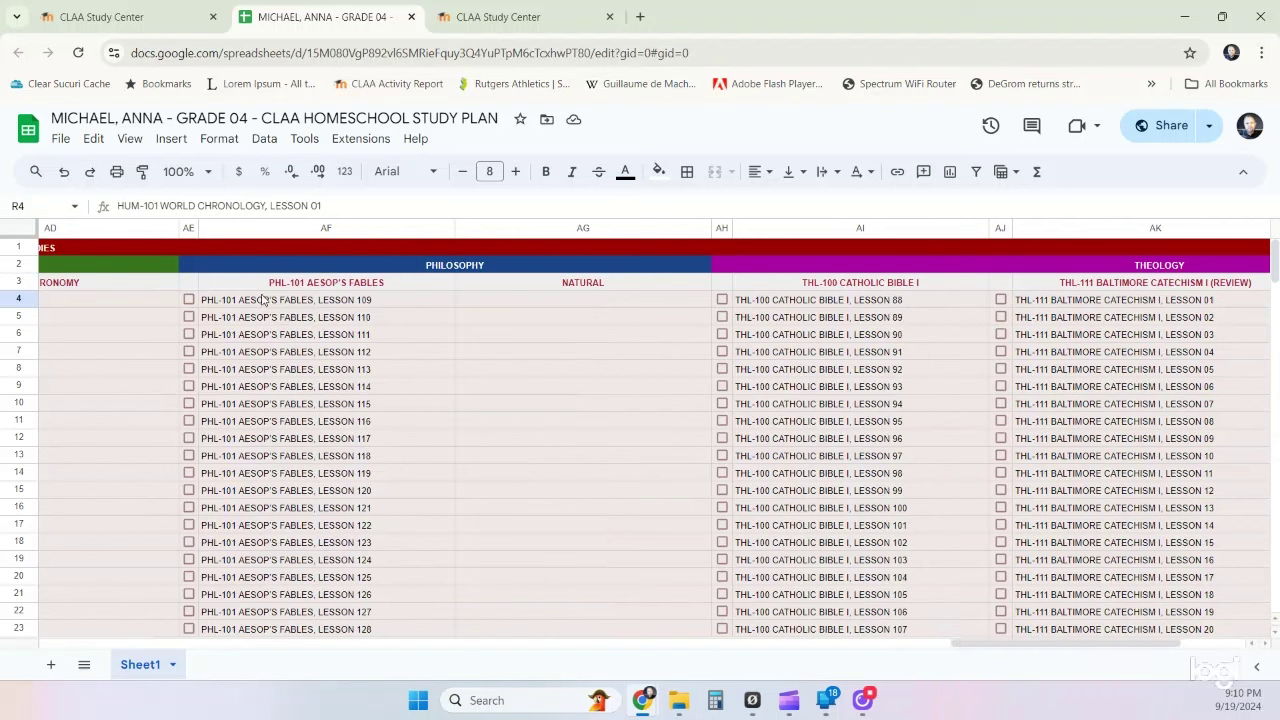
pyautogui.click(260, 306)
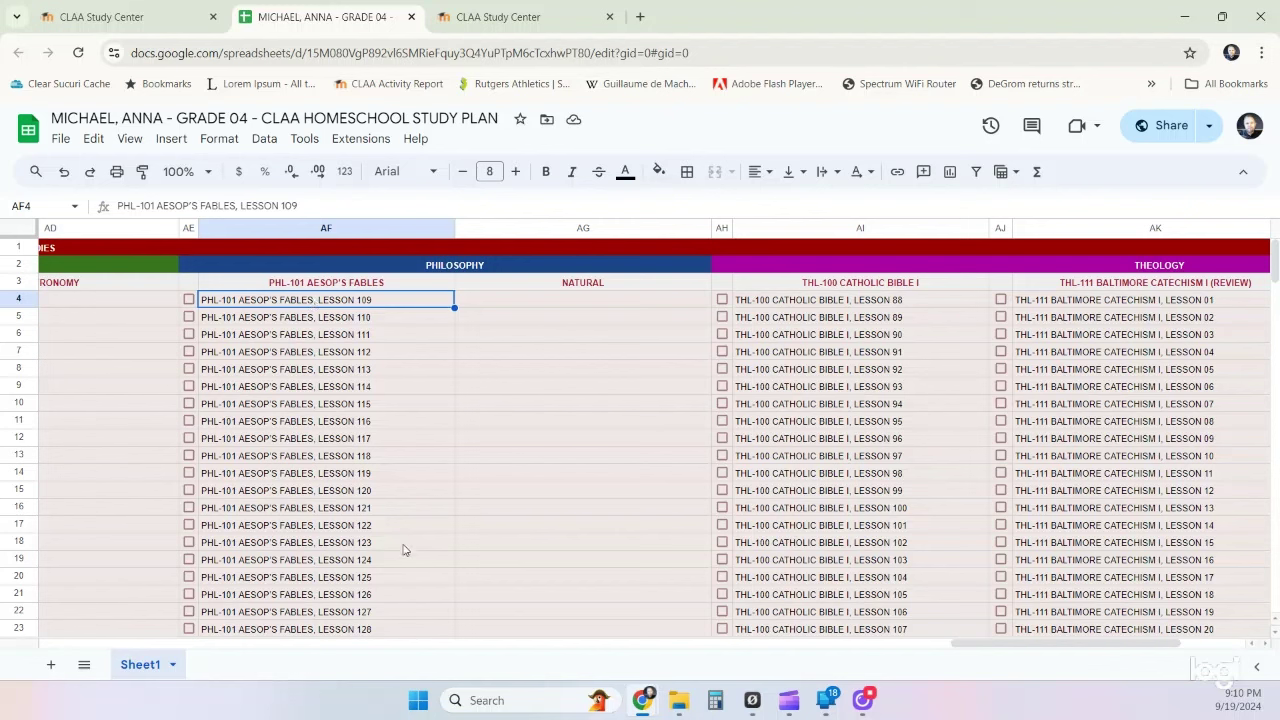
pyautogui.click(829, 302)
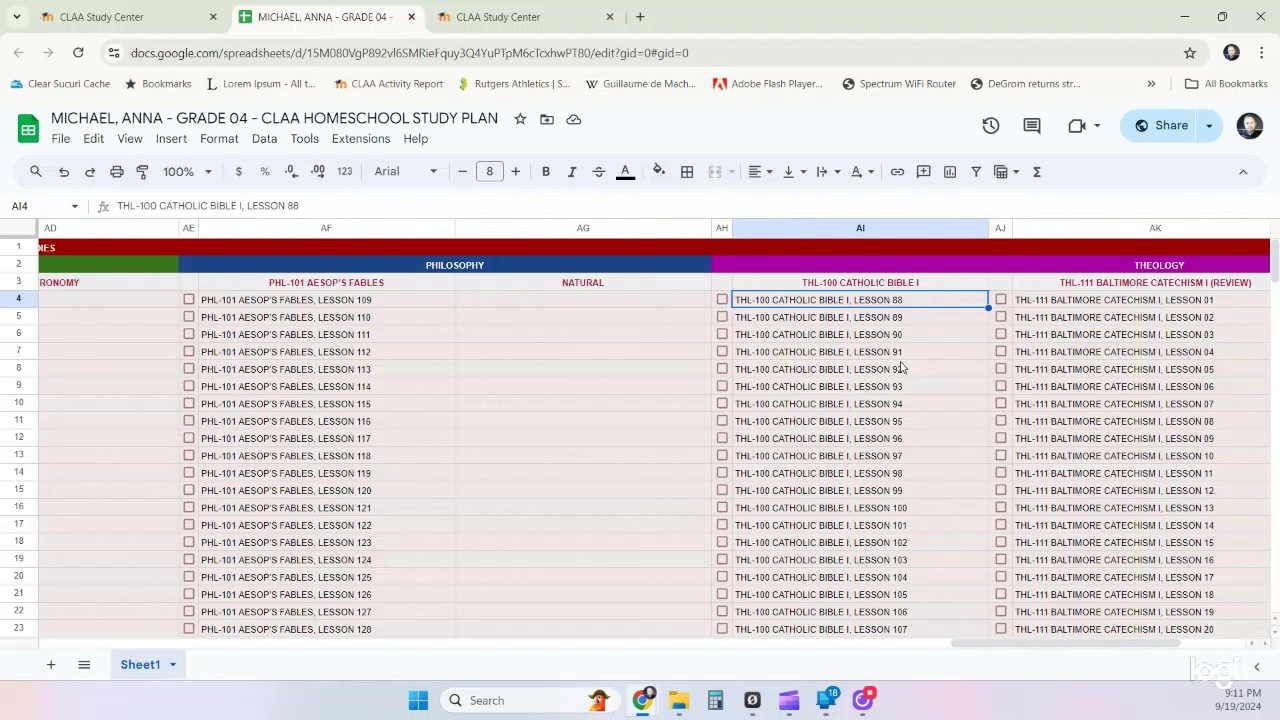
pyautogui.click(1125, 306)
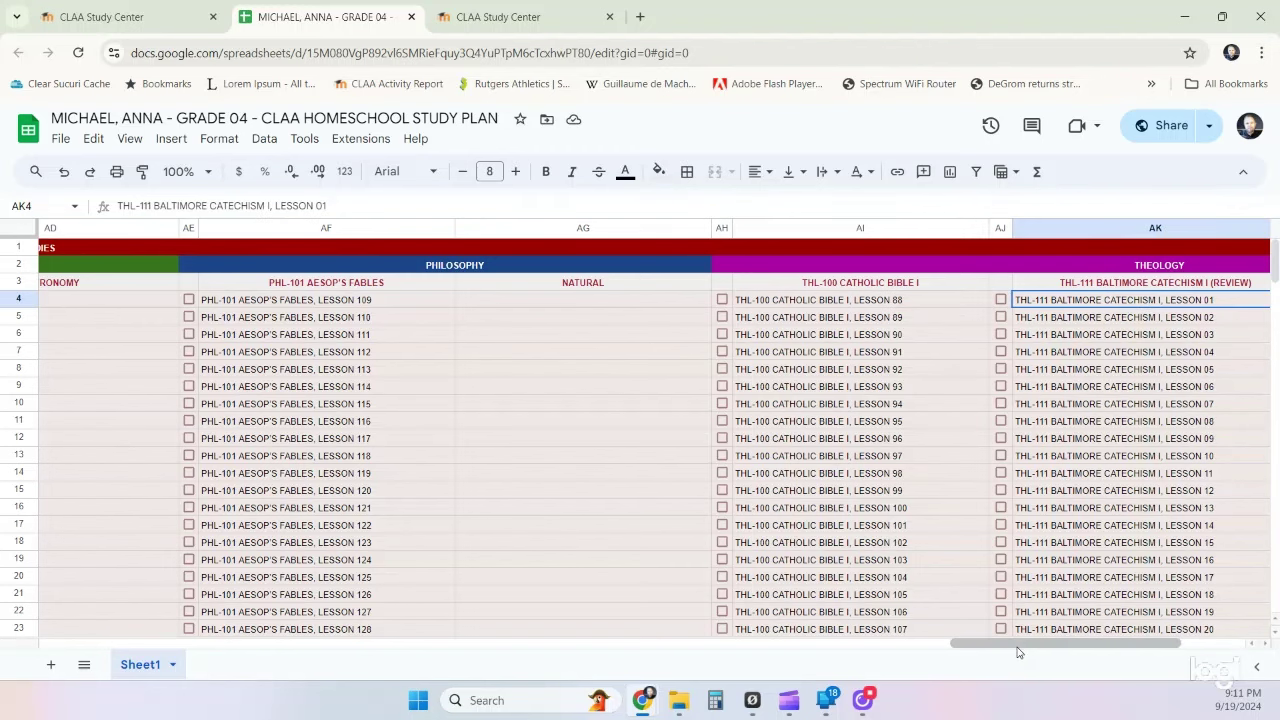
pyautogui.moveTo(1021, 650); pyautogui.dragTo(1088, 653)
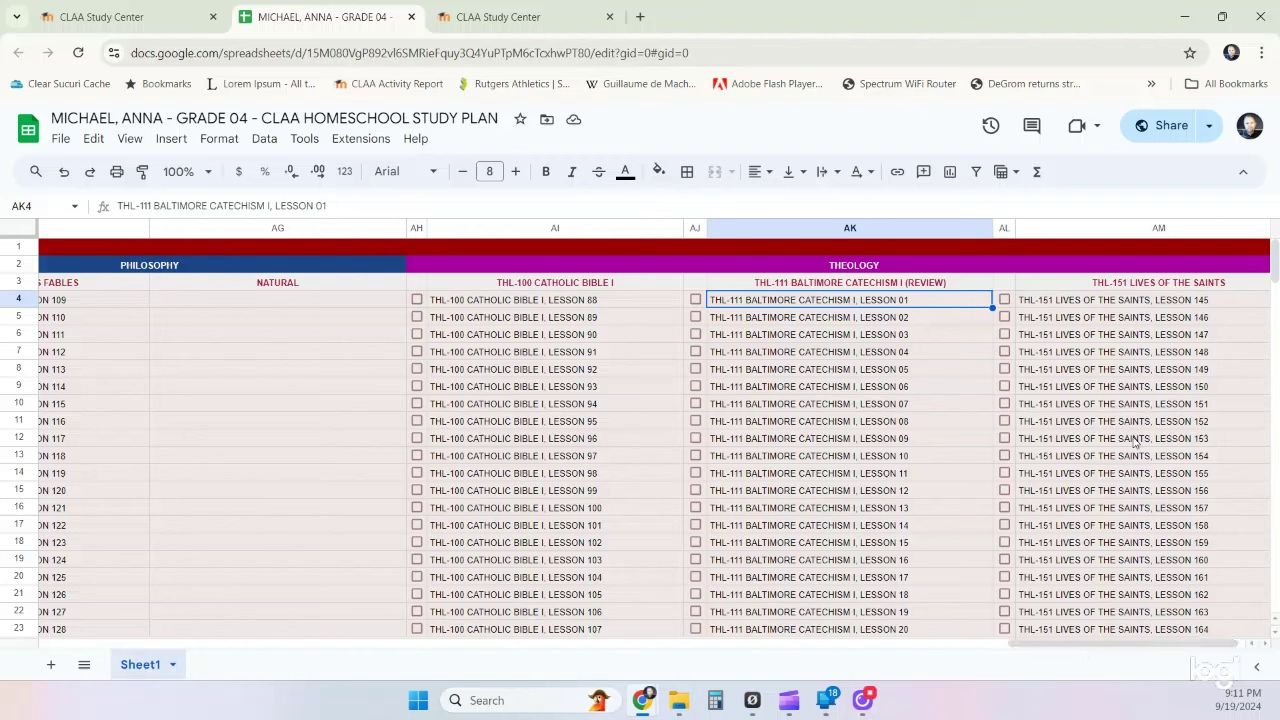
pyautogui.click(1137, 309)
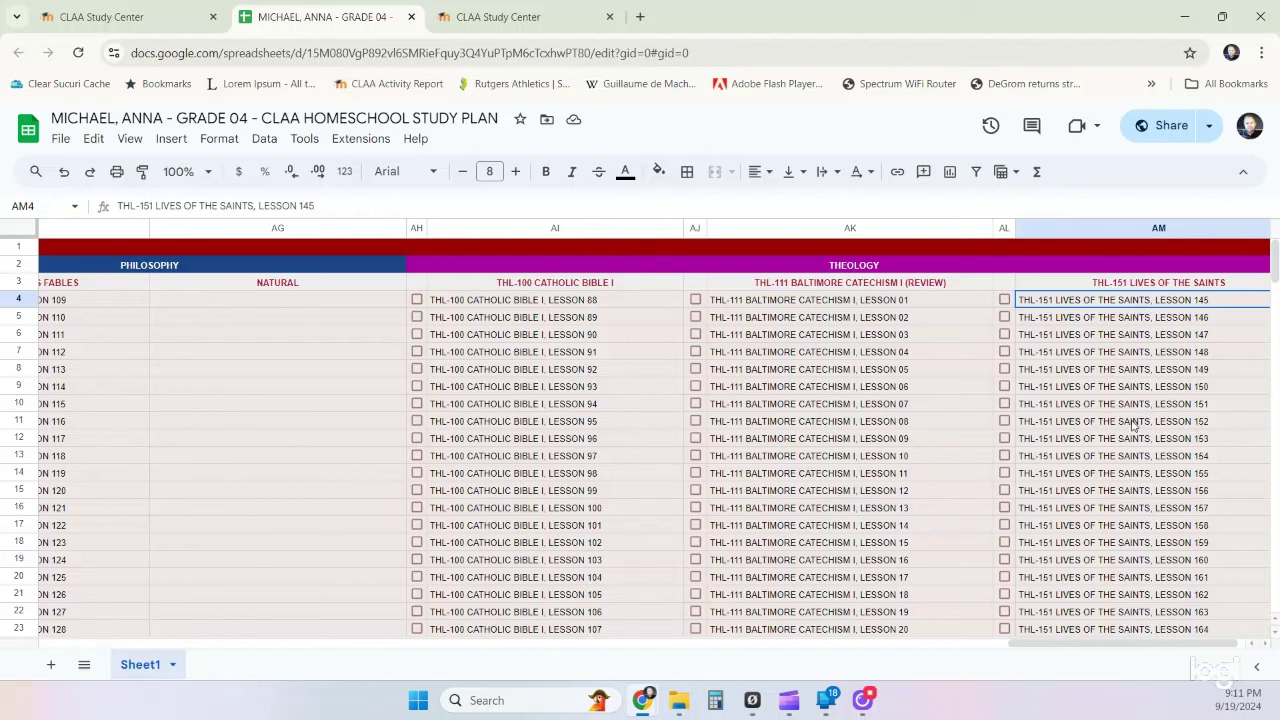
pyautogui.moveTo(1080, 652); pyautogui.dragTo(33, 596)
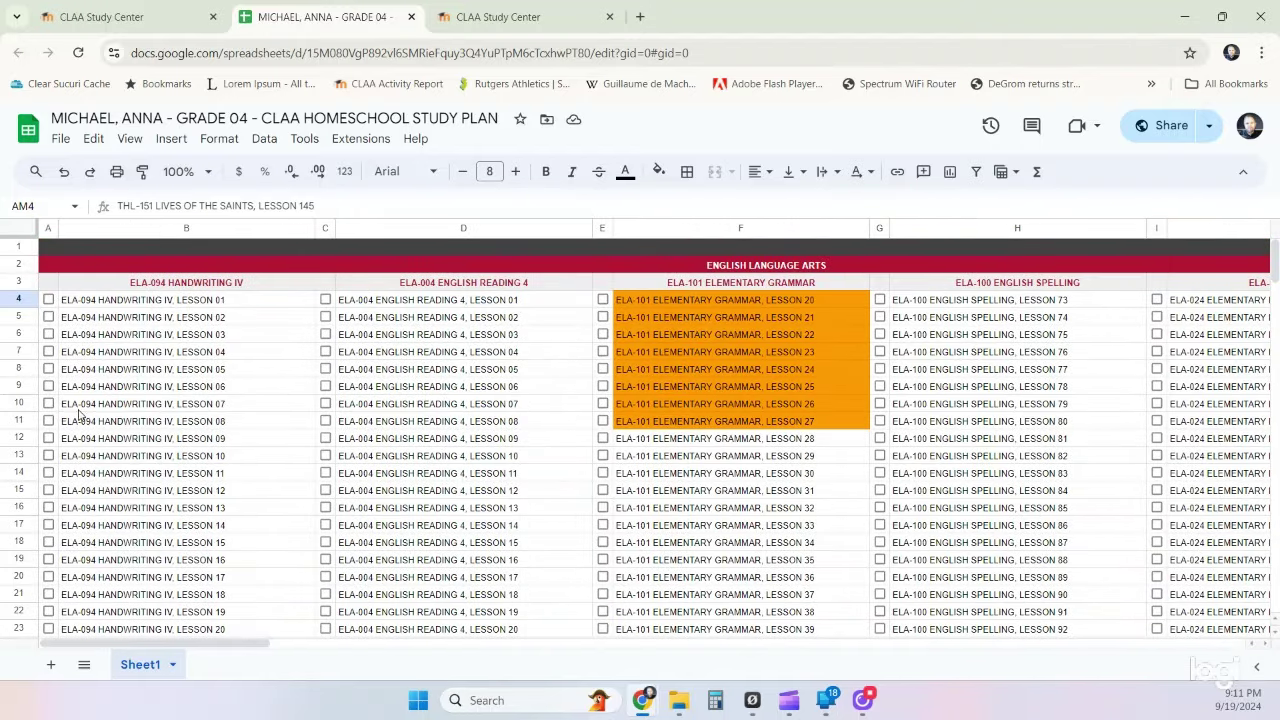
# - Fill Handwriting IV Lesson 01 (B4) and English Reading 4 Lesson 01 (D4) bright green
pyautogui.click(158, 408)
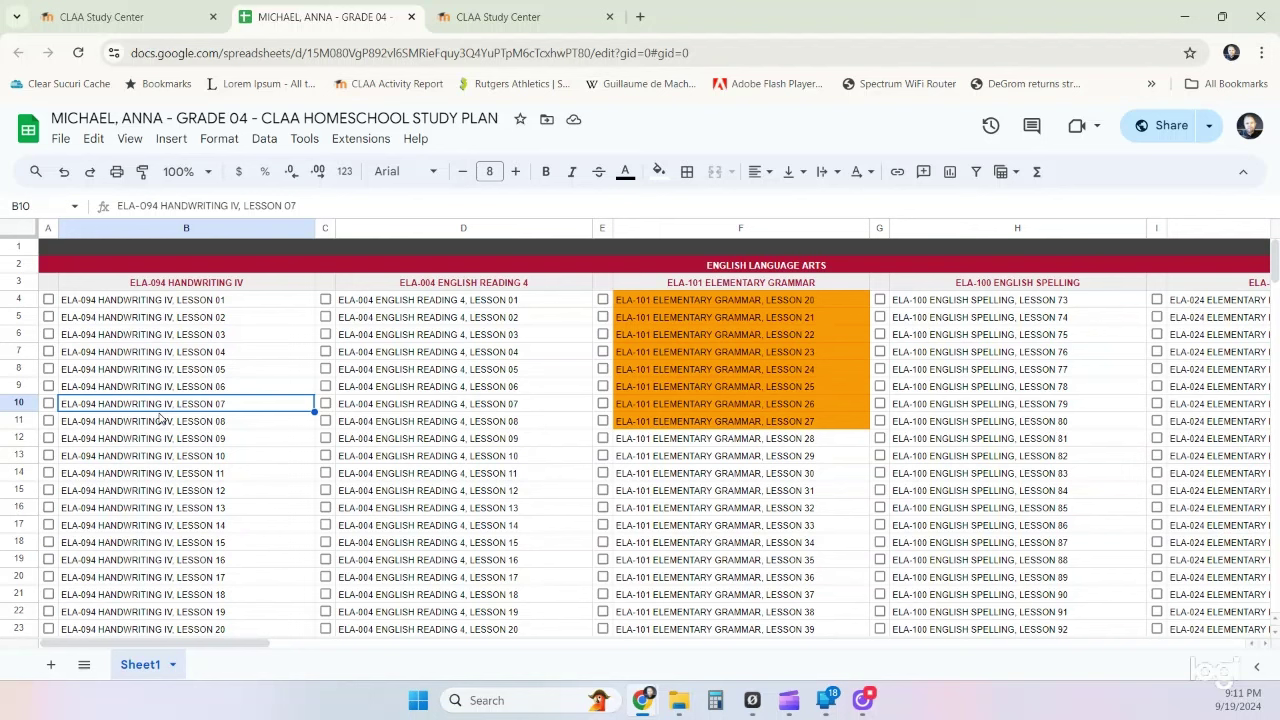
pyautogui.click(192, 304)
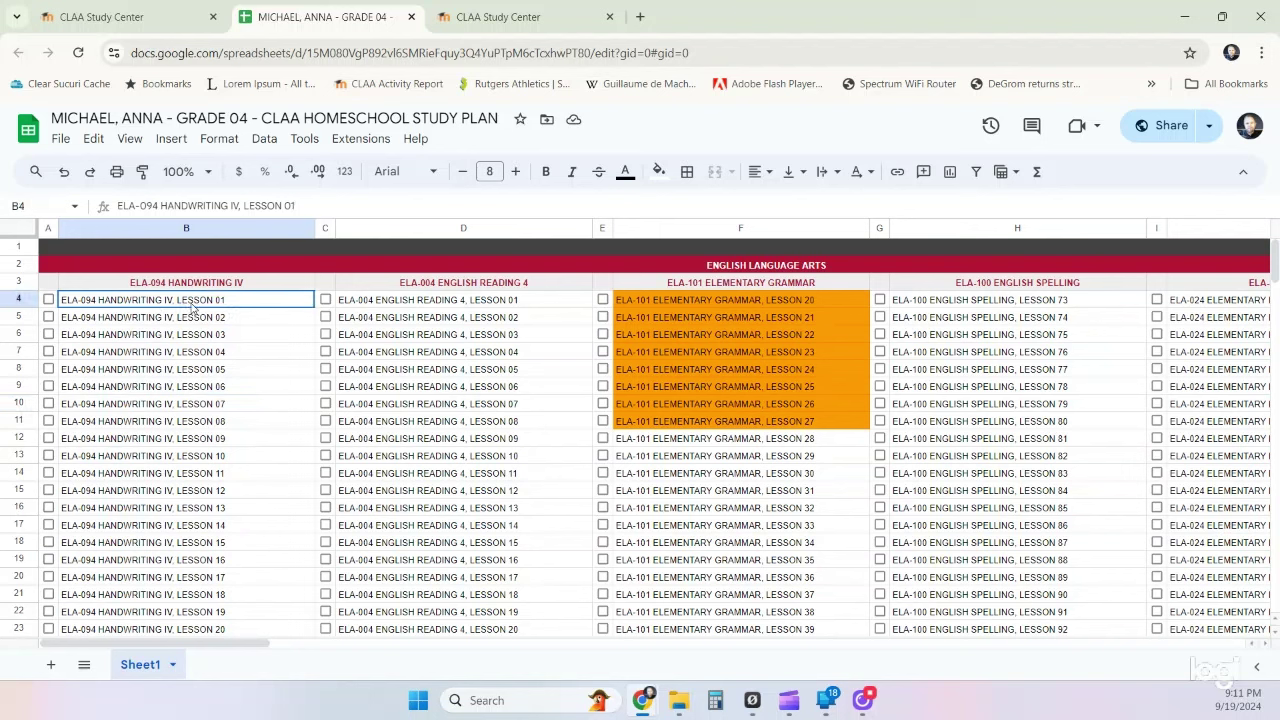
pyautogui.click(657, 175)
pyautogui.click(736, 253)
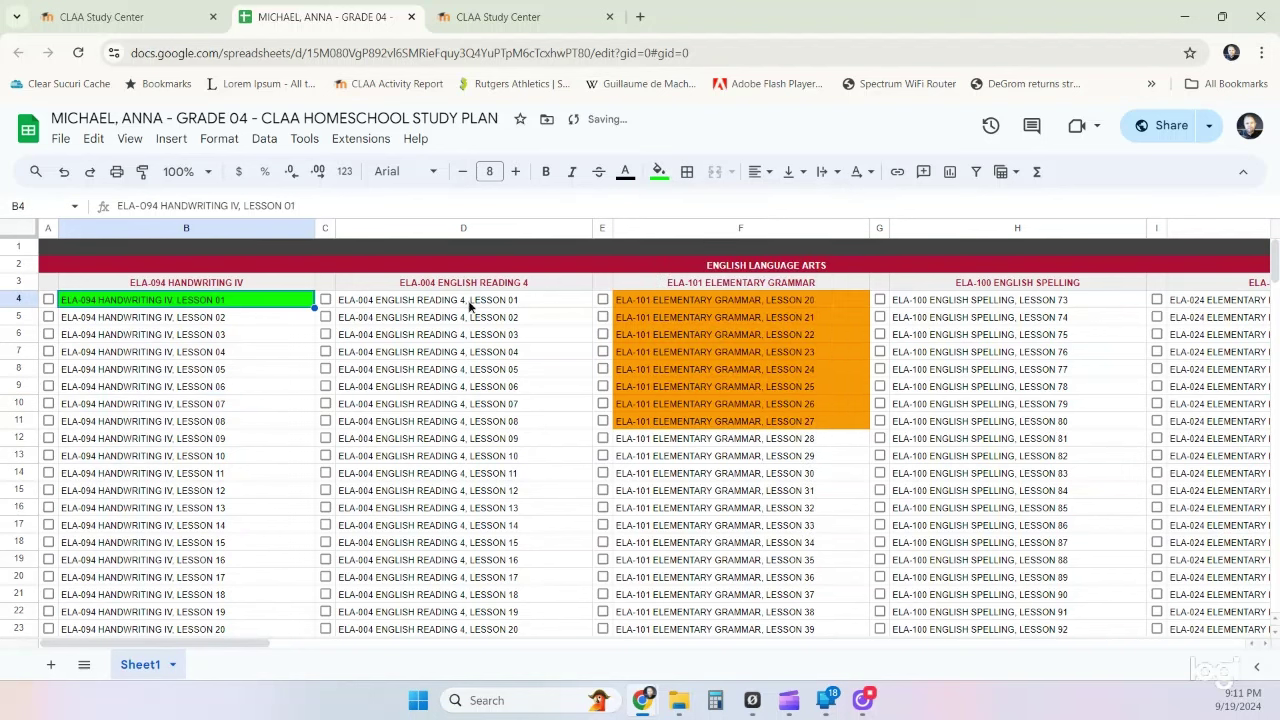
pyautogui.click(469, 305)
pyautogui.click(659, 172)
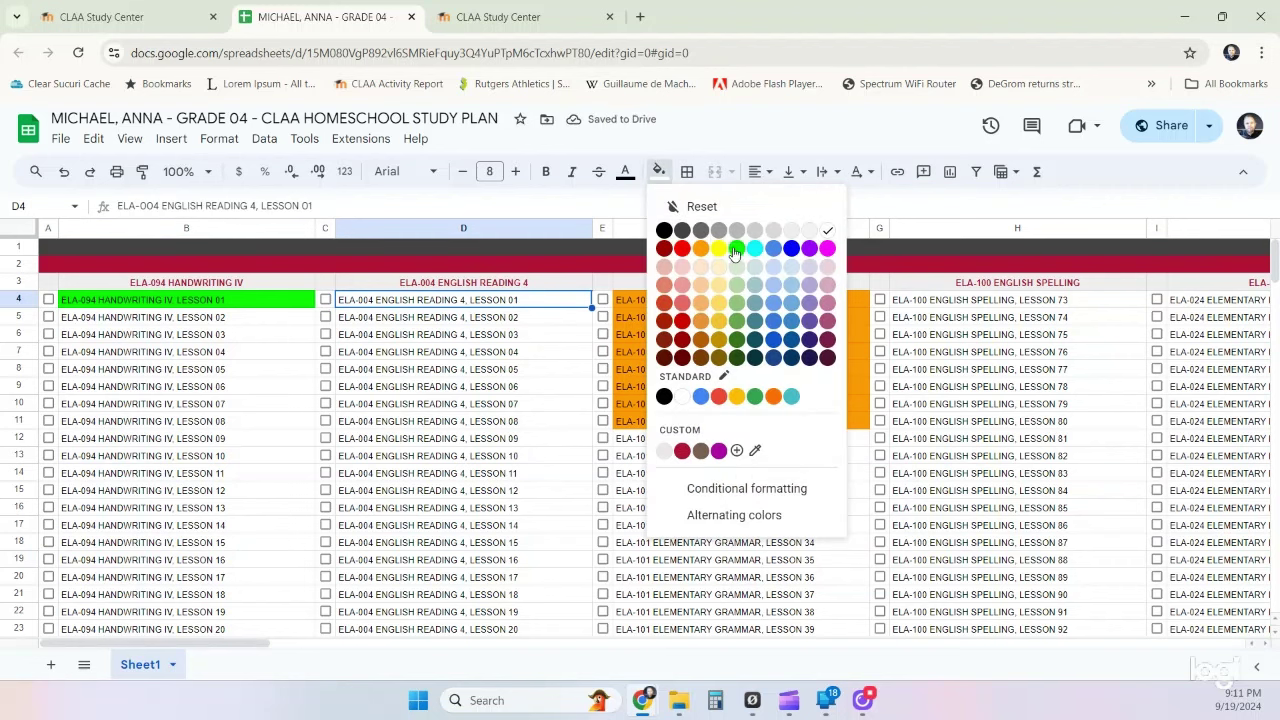
pyautogui.click(734, 253)
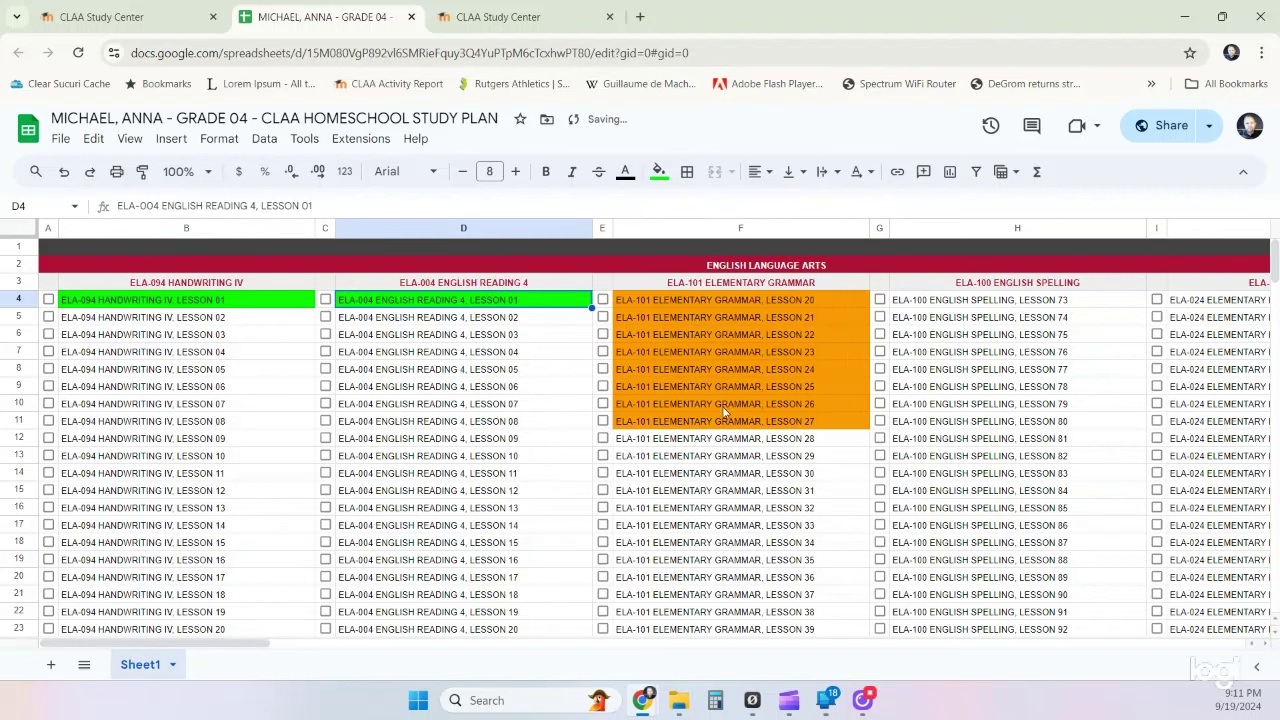
pyautogui.moveTo(725, 422); pyautogui.dragTo(717, 312)
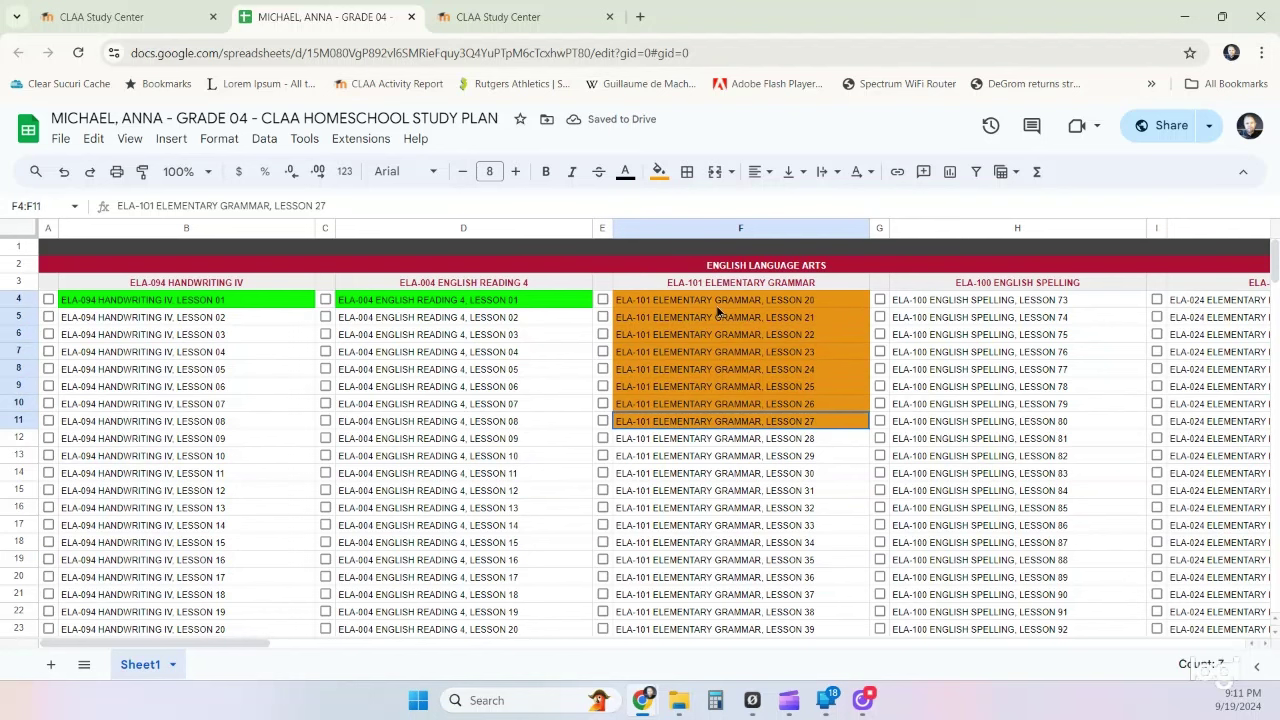
# - Delete the overdue Grammar Lessons 20–27 in F4:F11, shifting the cells up
pyautogui.rightClick(718, 313)
pyautogui.moveTo(815, 458)
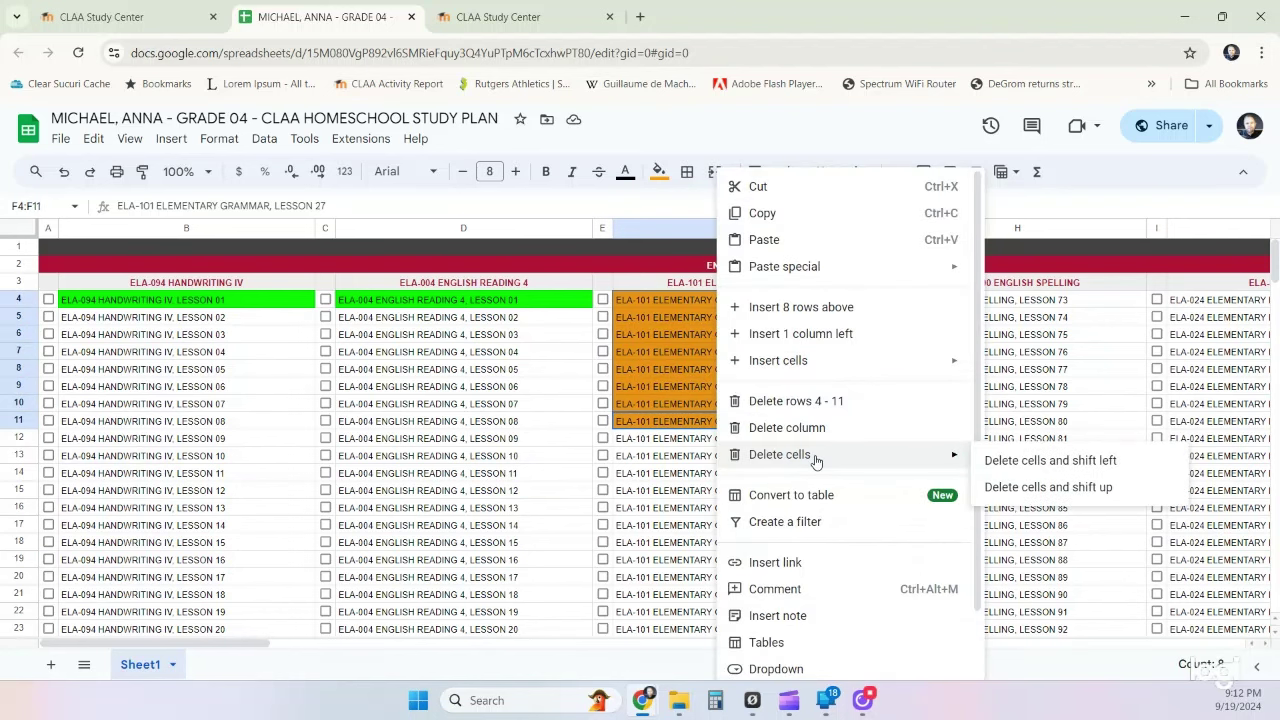
pyautogui.click(1019, 488)
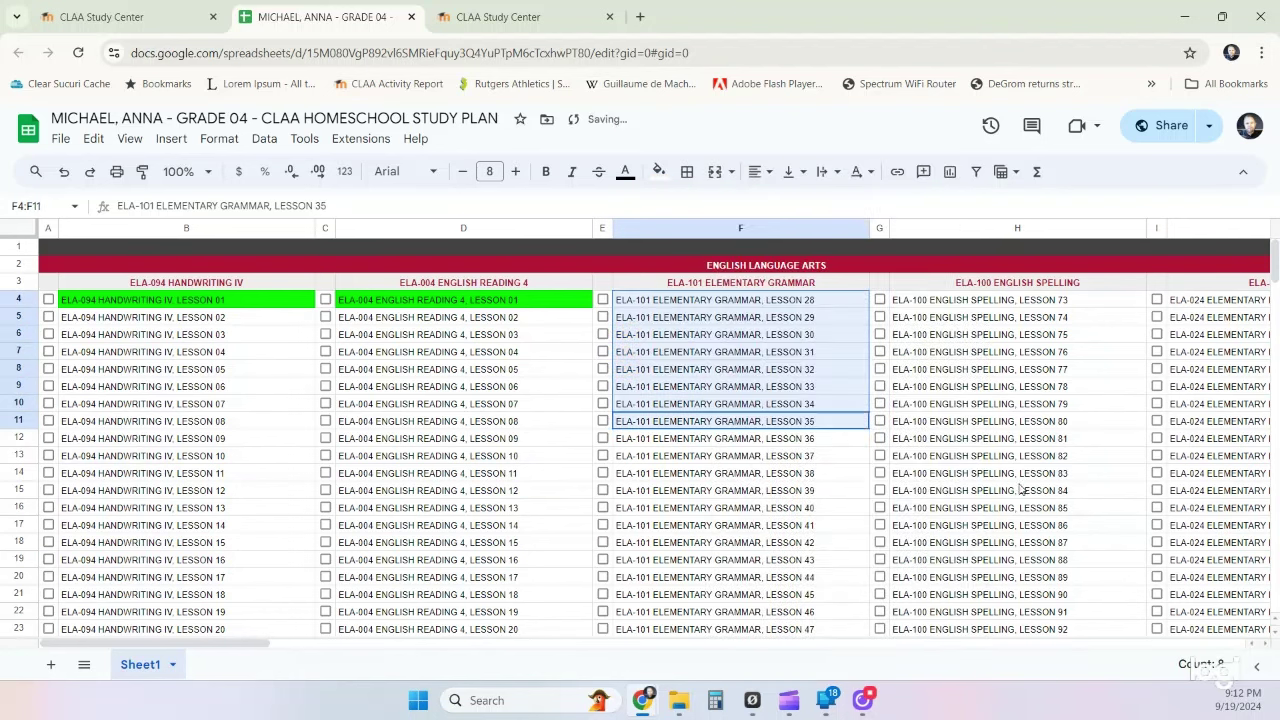
pyautogui.click(757, 336)
# - Fill Lesson 28, now in F4, bright green
pyautogui.click(757, 307)
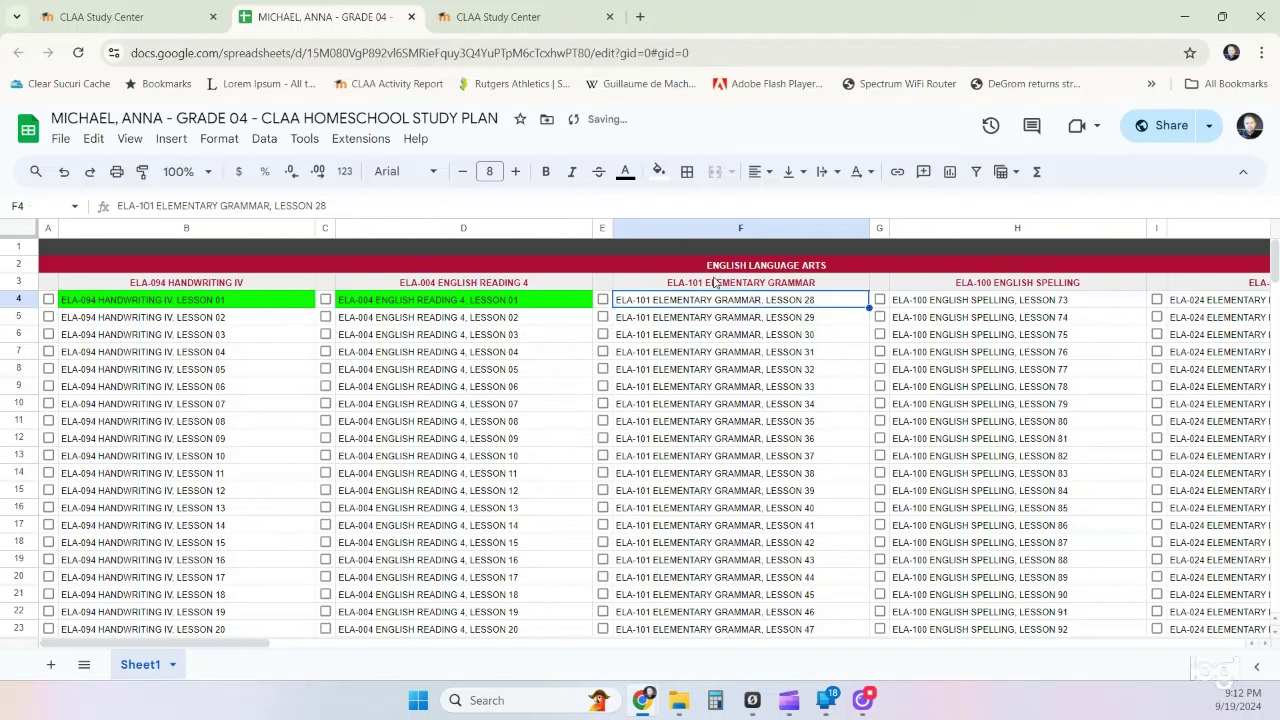
pyautogui.click(658, 171)
pyautogui.click(737, 249)
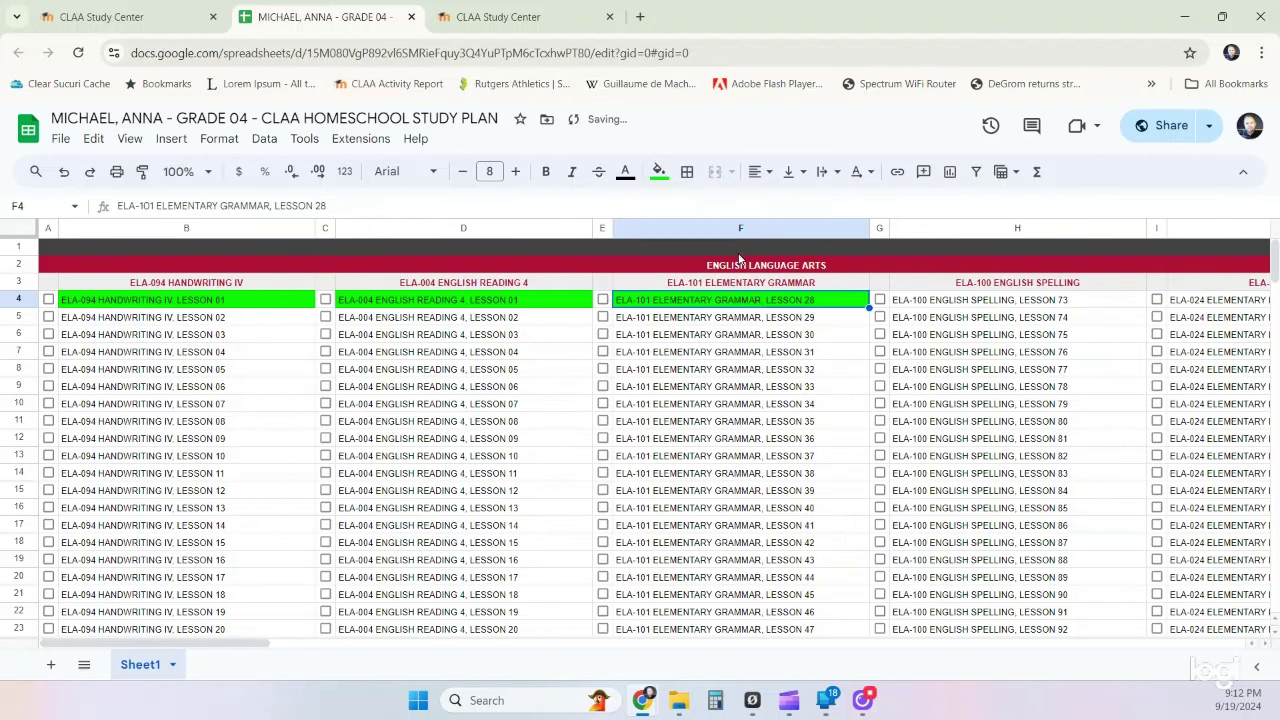